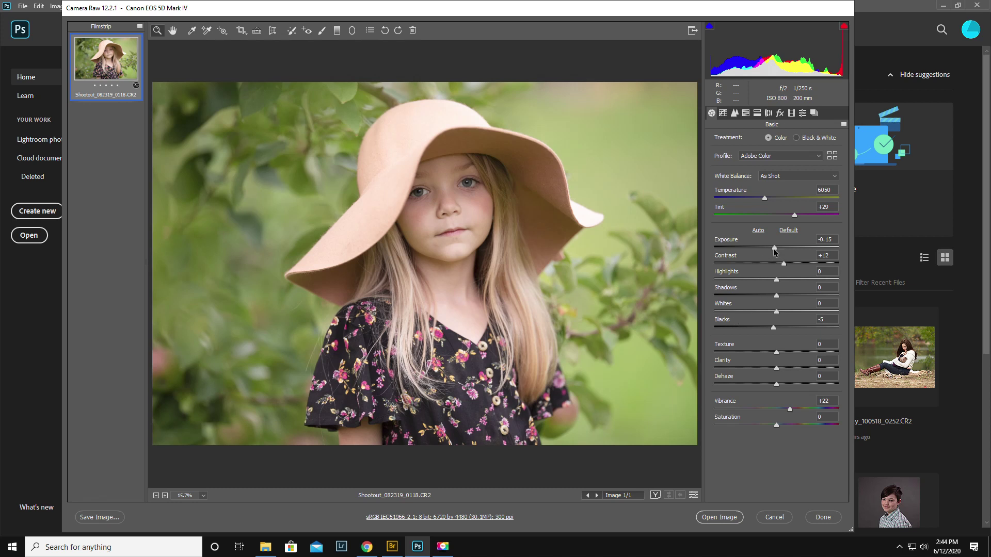
- Lower the raw photo's exposure to -0.25 and open the image for editing in Photoshop
{"action": "left_click_drag", "start_coordinate": [774, 249], "coordinate": [774, 251]}
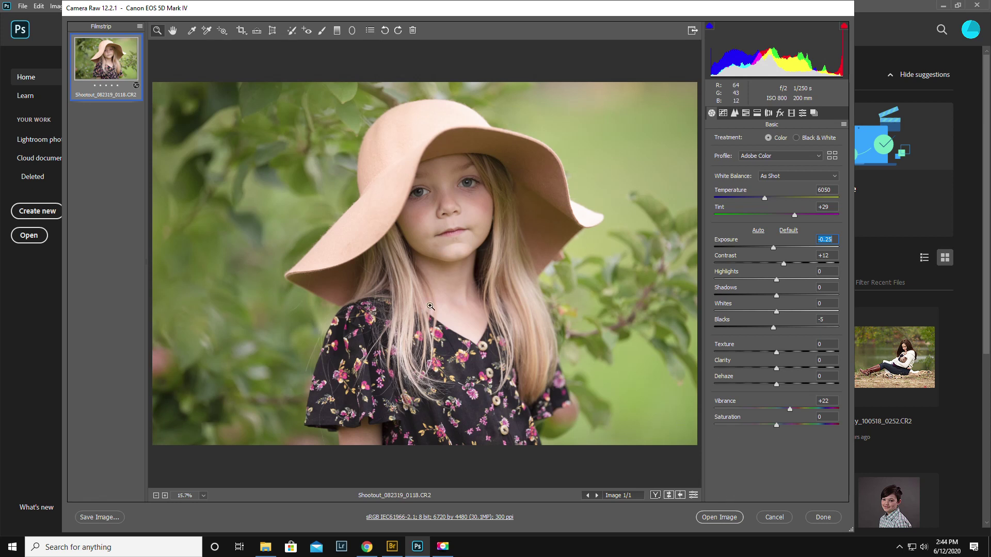
{"action": "left_click", "coordinate": [710, 518]}
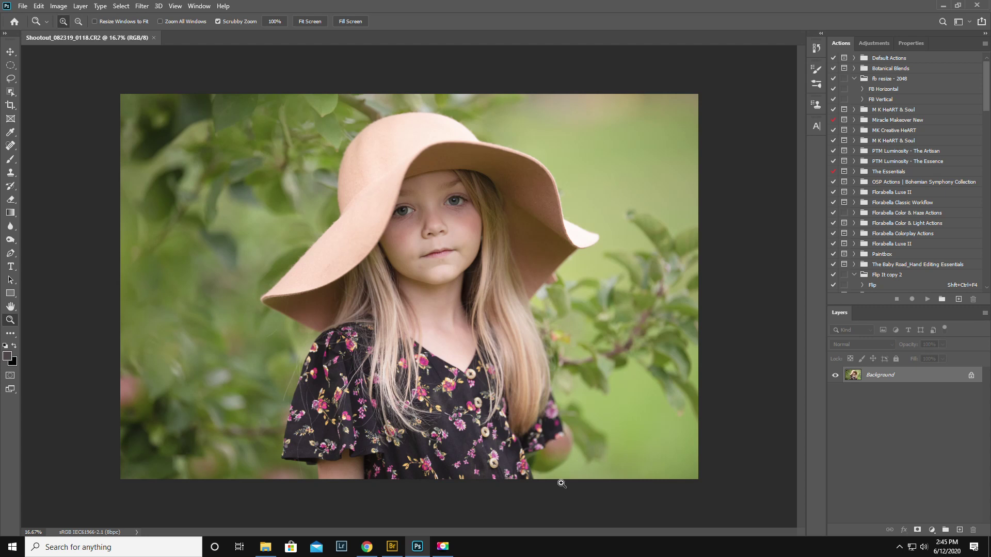
- Lasso the dress sleeve and arm at the photo's lower left and copy the selection to a new layer
{"action": "left_click", "coordinate": [11, 79]}
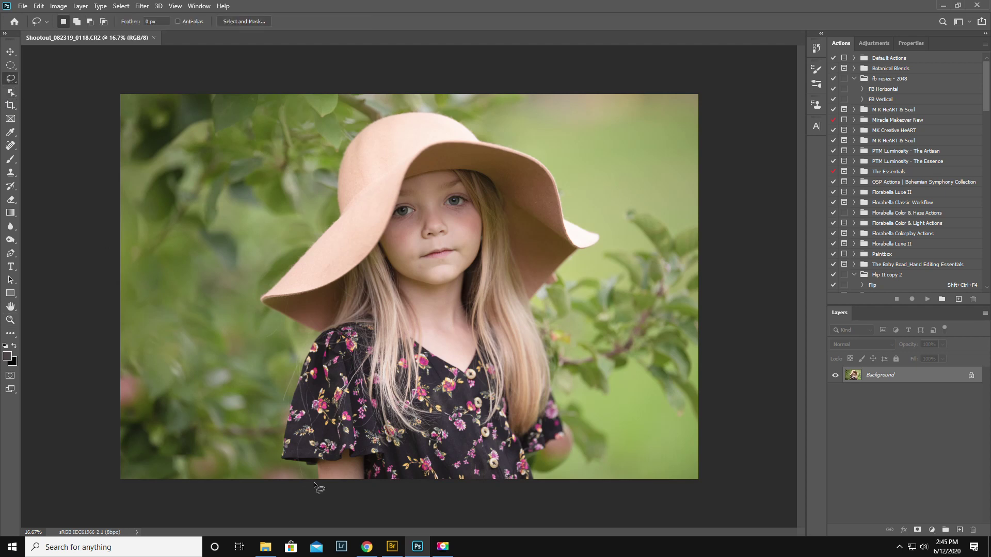
{"action": "mouse_move", "coordinate": [304, 433]}
{"action": "left_mouse_down"}
{"action": "mouse_move", "coordinate": [323, 413]}
{"action": "mouse_move", "coordinate": [360, 416]}
{"action": "mouse_move", "coordinate": [383, 466]}
{"action": "left_mouse_up"}
{"action": "mouse_move", "coordinate": [339, 500]}
{"action": "left_mouse_down"}
{"action": "mouse_move", "coordinate": [311, 500]}
{"action": "mouse_move", "coordinate": [310, 490]}
{"action": "left_mouse_up"}
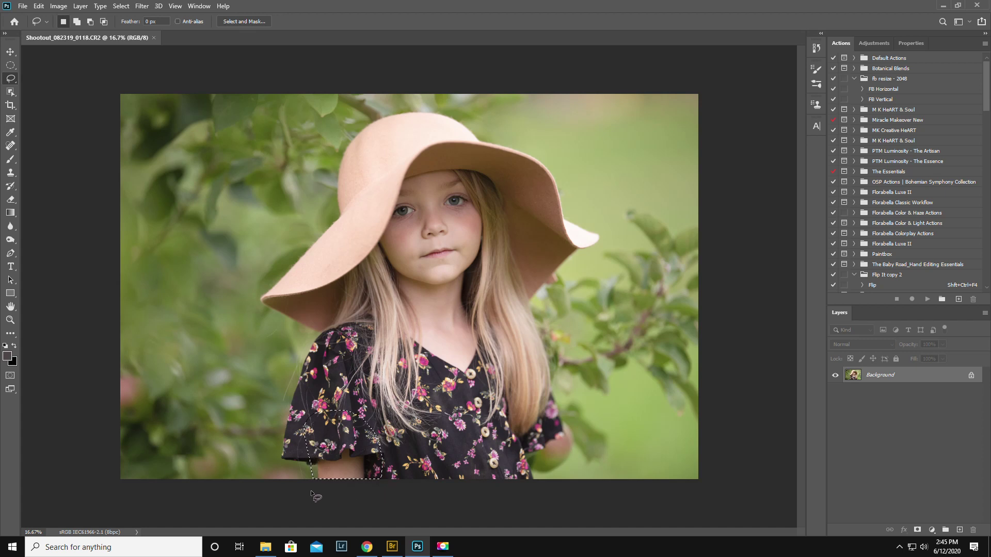
{"action": "right_click", "coordinate": [340, 439]}
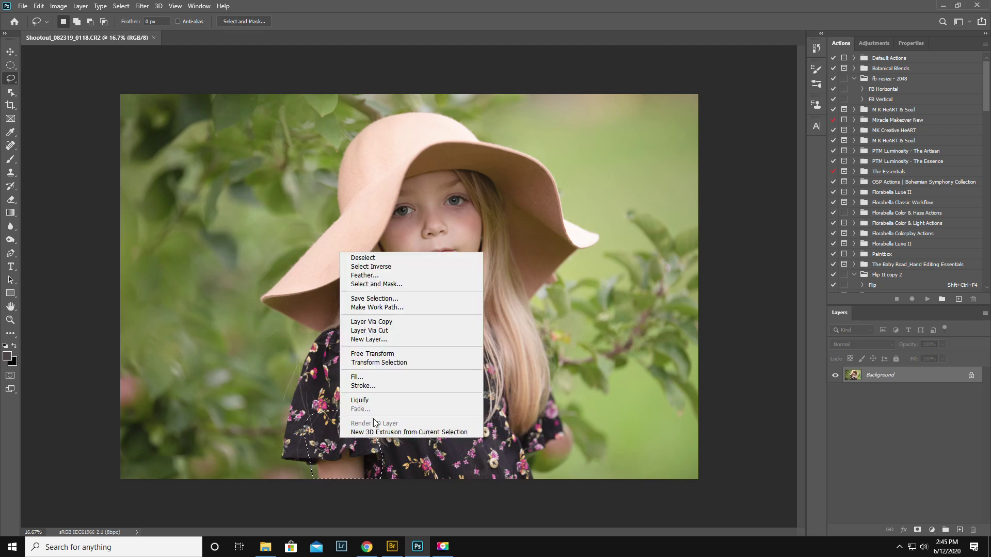
{"action": "left_click", "coordinate": [376, 322]}
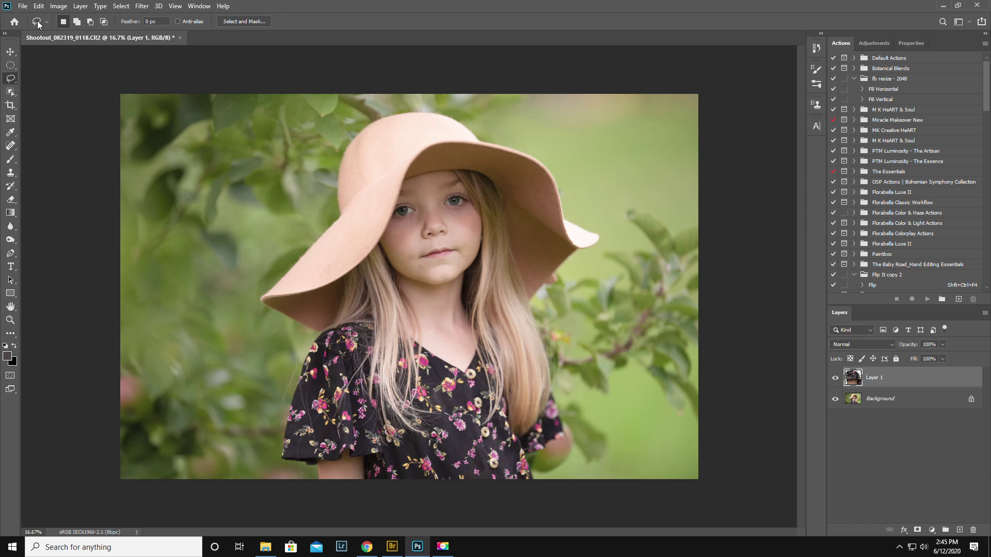
- Flip the copied sleeve horizontally and move it over the girl's opposite arm
{"action": "left_click", "coordinate": [39, 6]}
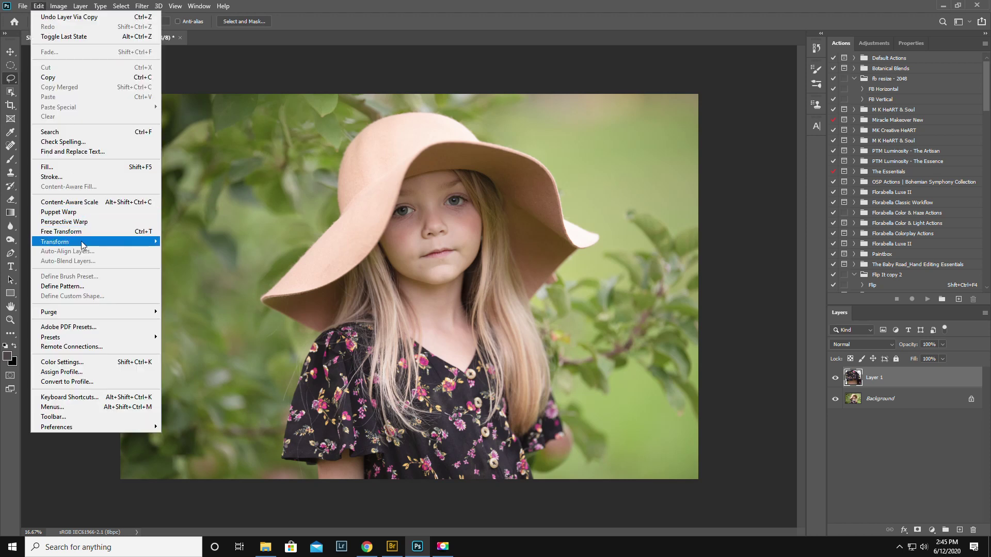
{"action": "mouse_move", "coordinate": [83, 246]}
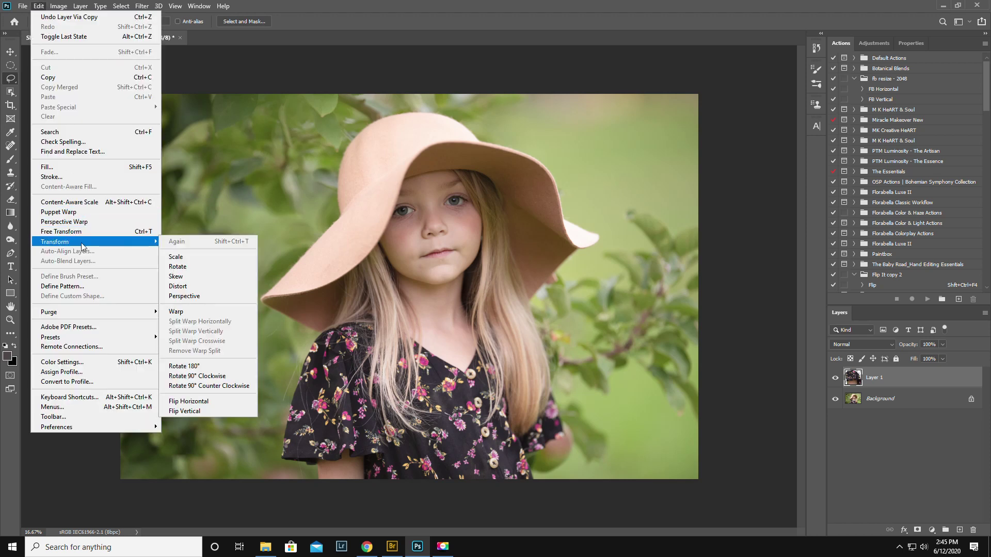
{"action": "left_click", "coordinate": [221, 400]}
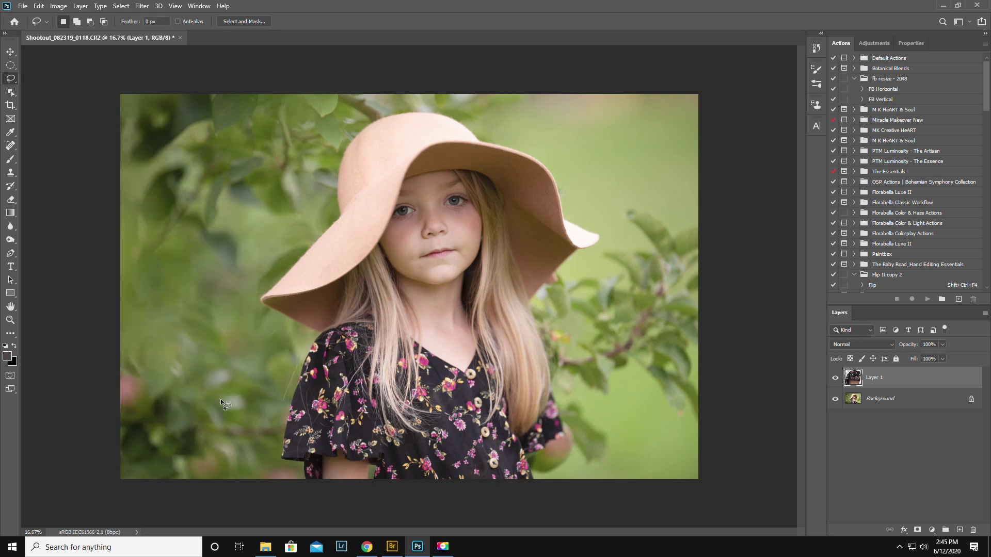
{"action": "left_click", "coordinate": [10, 52]}
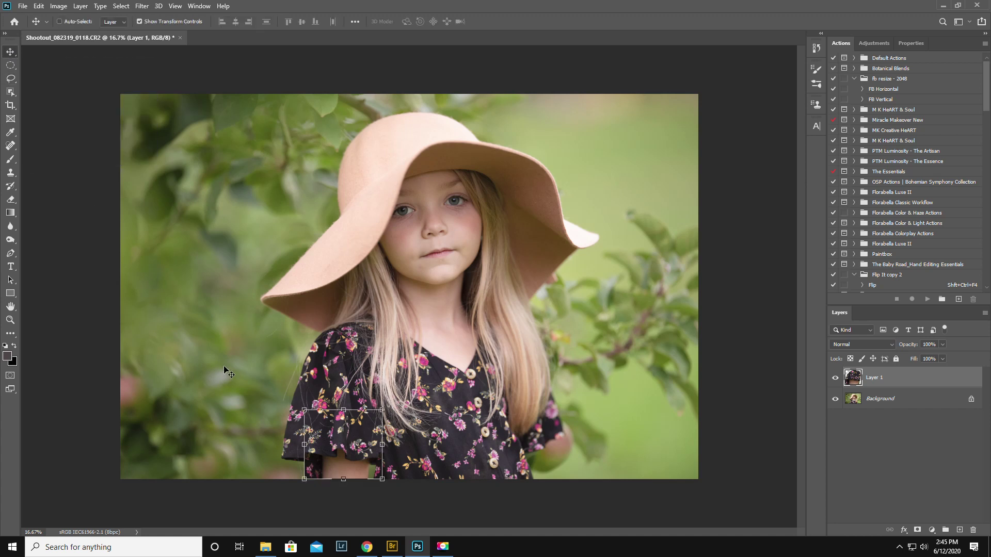
{"action": "left_click_drag", "start_coordinate": [365, 439], "coordinate": [550, 450]}
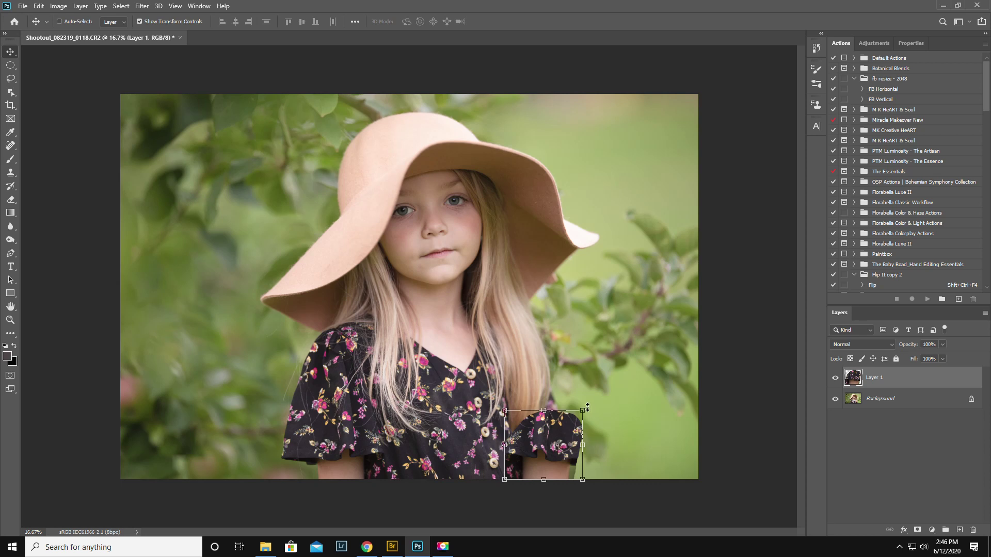
- Rotate the copied sleeve about 3° and stretch its height to about 205%, then apply the transform
{"action": "left_click_drag", "start_coordinate": [592, 404], "coordinate": [595, 408]}
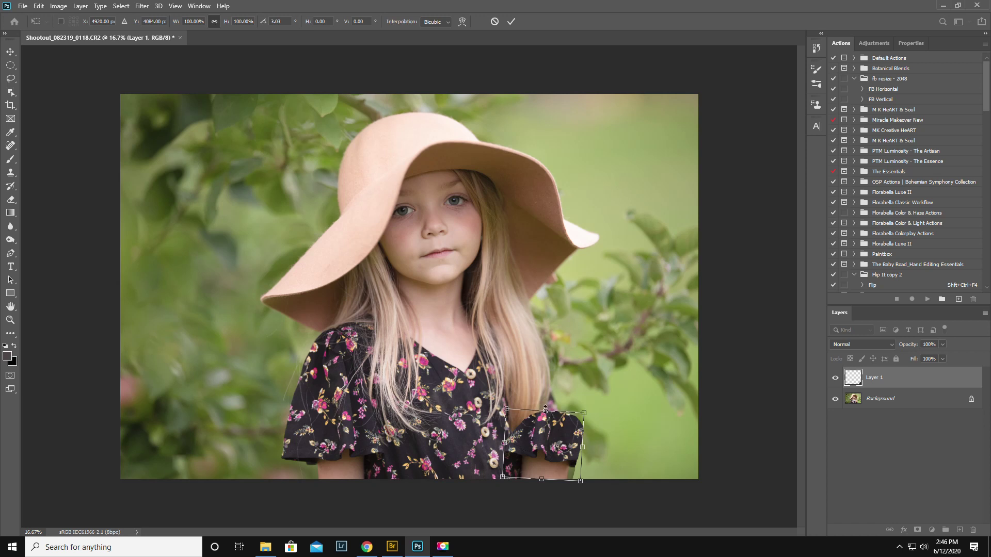
{"action": "left_click_drag", "start_coordinate": [545, 409], "coordinate": [547, 382]}
{"action": "mouse_move", "coordinate": [542, 477]}
{"action": "left_mouse_down"}
{"action": "mouse_move", "coordinate": [541, 485]}
{"action": "mouse_move", "coordinate": [541, 476]}
{"action": "left_mouse_up"}
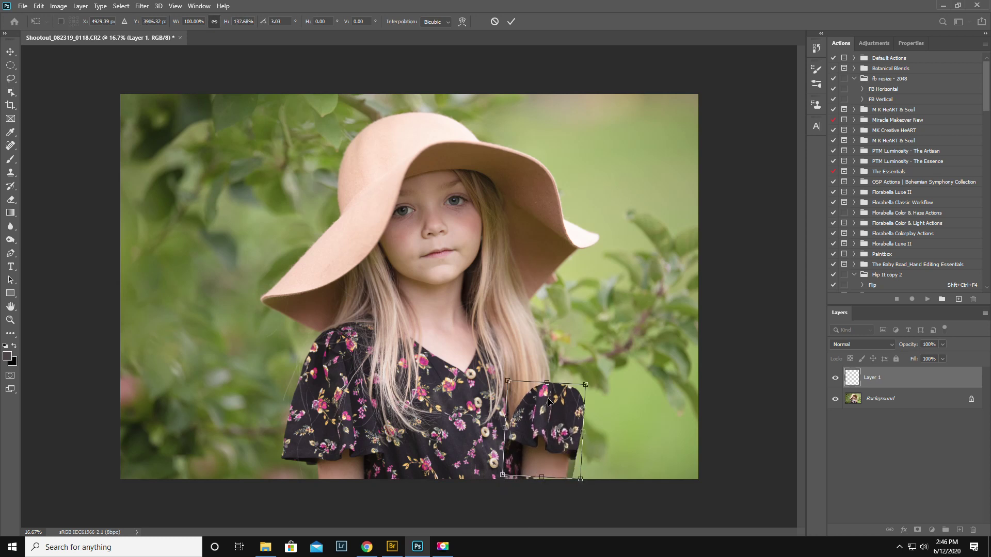
{"action": "left_click_drag", "start_coordinate": [546, 383], "coordinate": [550, 335]}
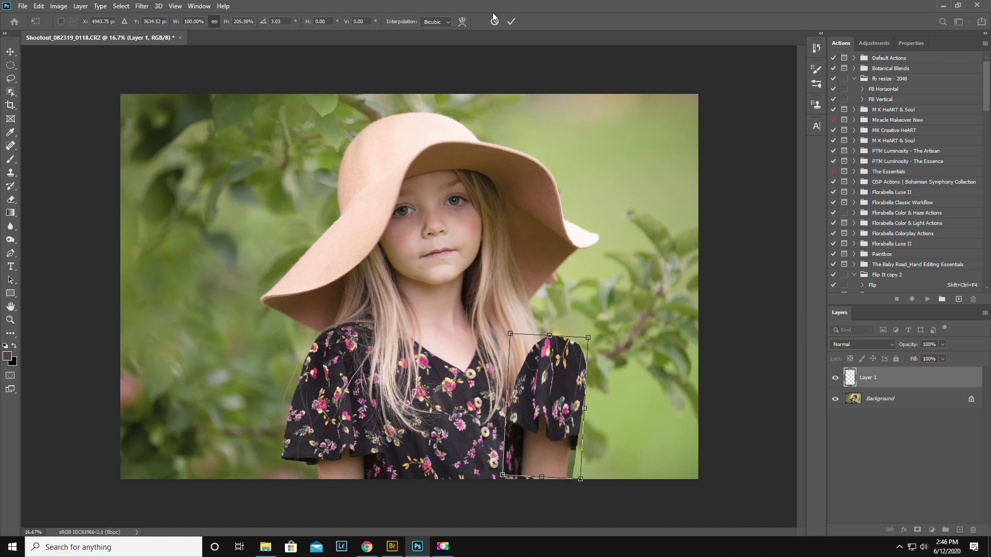
{"action": "left_click", "coordinate": [511, 21]}
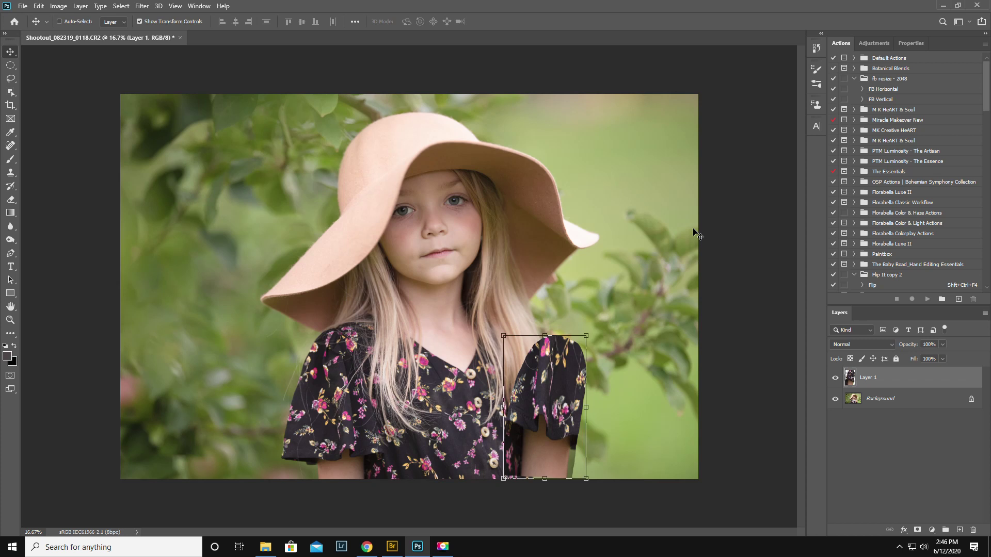
- Add a layer mask to the sleeve copy and hide its upper part with a soft black 400 px brush at 0% hardness
{"action": "left_click", "coordinate": [918, 531]}
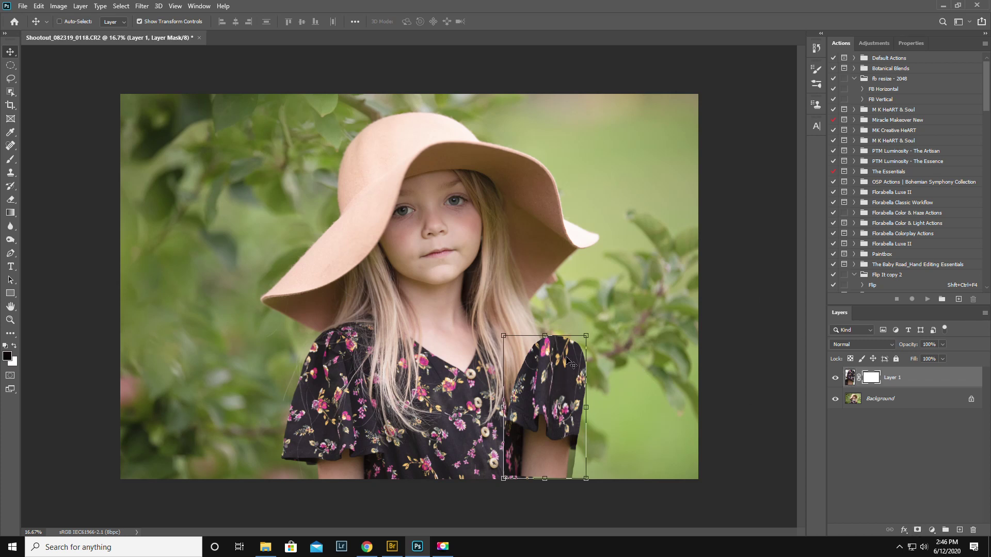
{"action": "left_click", "coordinate": [10, 160]}
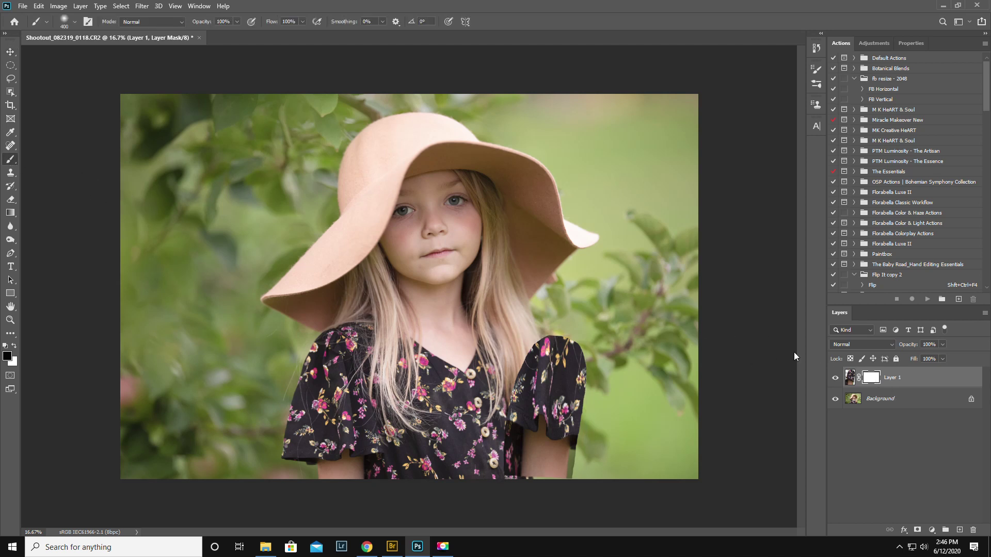
{"action": "right_click", "coordinate": [461, 305]}
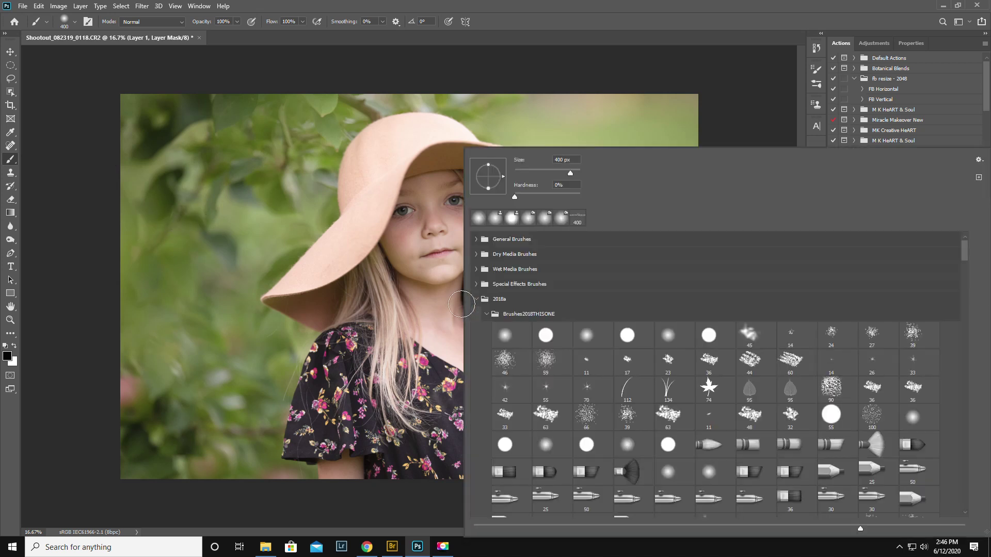
{"action": "left_click_drag", "start_coordinate": [514, 197], "coordinate": [512, 197]}
{"action": "left_click", "coordinate": [513, 5]}
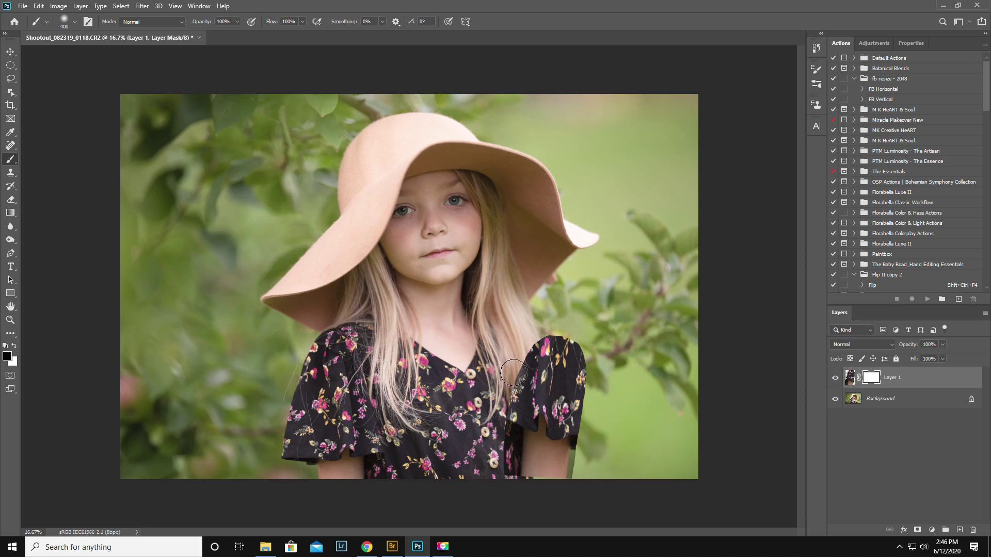
{"action": "mouse_move", "coordinate": [511, 373]}
{"action": "left_mouse_down"}
{"action": "mouse_move", "coordinate": [609, 392]}
{"action": "mouse_move", "coordinate": [596, 374]}
{"action": "mouse_move", "coordinate": [522, 353]}
{"action": "mouse_move", "coordinate": [580, 373]}
{"action": "mouse_move", "coordinate": [572, 369]}
{"action": "mouse_move", "coordinate": [606, 362]}
{"action": "mouse_move", "coordinate": [561, 342]}
{"action": "left_mouse_up"}
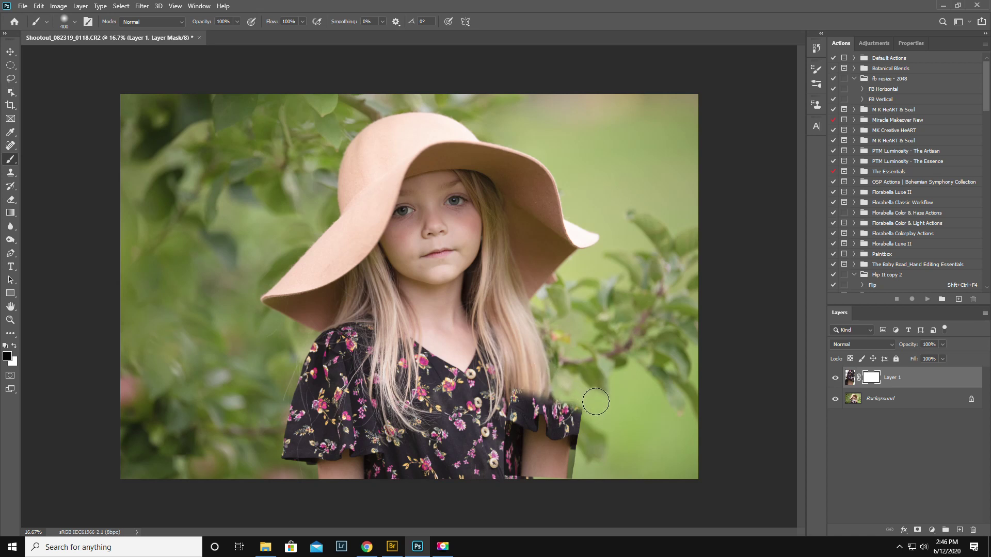
- Reposition the sleeve copy over the arm, rotate it about -8.5° and narrow its width to about 89%
{"action": "left_click", "coordinate": [10, 53]}
{"action": "left_click_drag", "start_coordinate": [532, 440], "coordinate": [543, 460]}
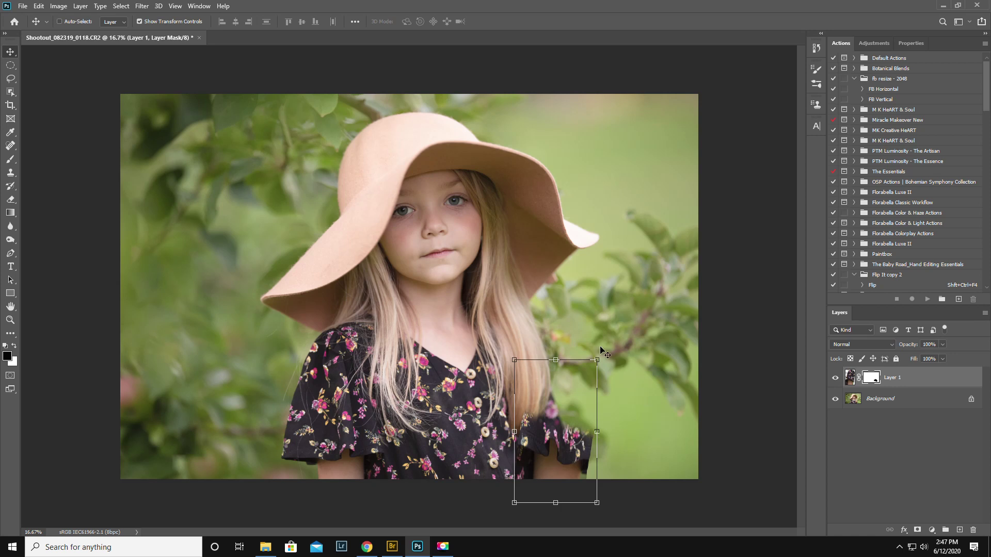
{"action": "left_click_drag", "start_coordinate": [603, 354], "coordinate": [597, 351]}
{"action": "mouse_move", "coordinate": [570, 443]}
{"action": "left_mouse_down"}
{"action": "mouse_move", "coordinate": [567, 473]}
{"action": "mouse_move", "coordinate": [555, 429]}
{"action": "mouse_move", "coordinate": [588, 422]}
{"action": "mouse_move", "coordinate": [574, 451]}
{"action": "mouse_move", "coordinate": [586, 449]}
{"action": "mouse_move", "coordinate": [565, 453]}
{"action": "left_mouse_up"}
{"action": "left_click_drag", "start_coordinate": [599, 504], "coordinate": [602, 494]}
{"action": "left_click_drag", "start_coordinate": [558, 469], "coordinate": [562, 469]}
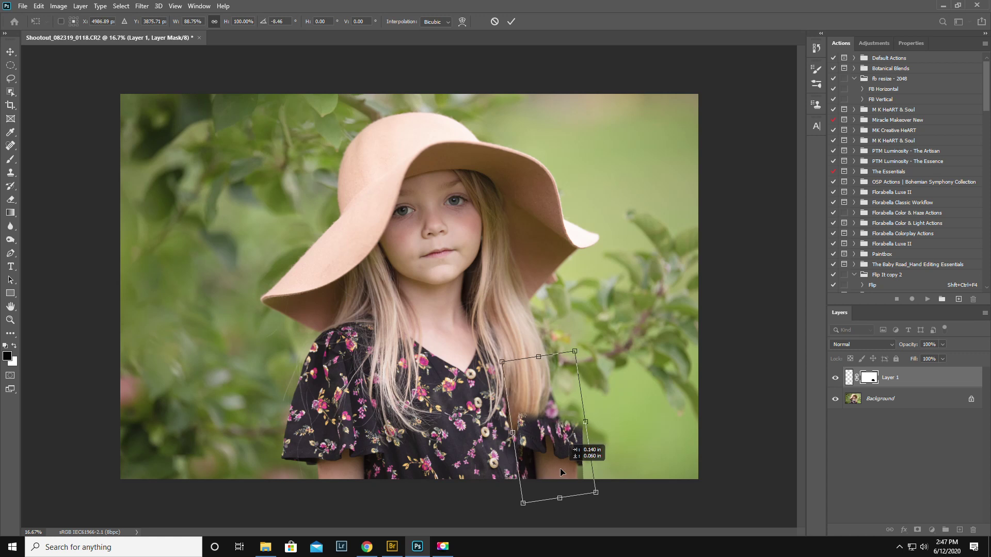
{"action": "key", "text": "Return"}
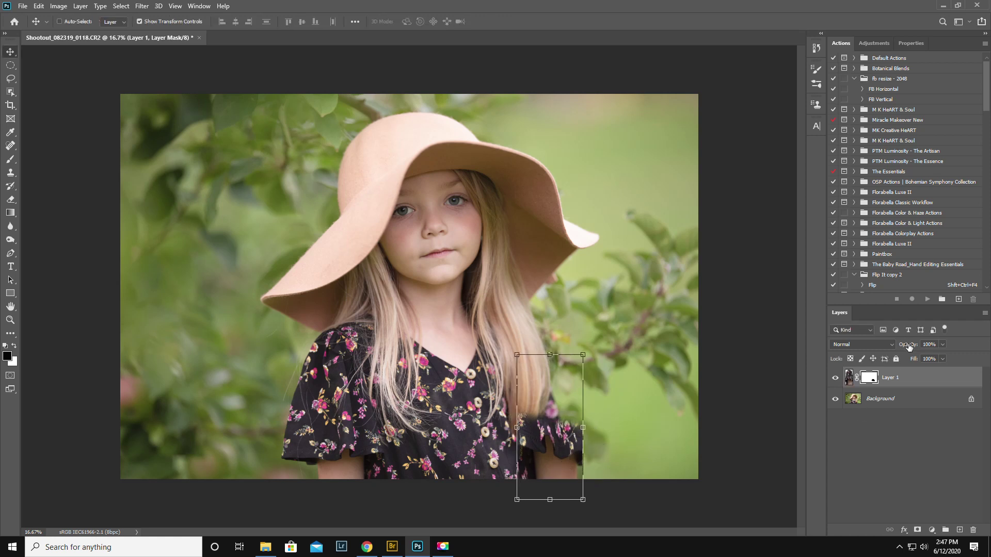
- Reduce the sleeve layer's opacity to 51% and align it with the original sleeve underneath
{"action": "left_click_drag", "start_coordinate": [910, 347], "coordinate": [884, 353]}
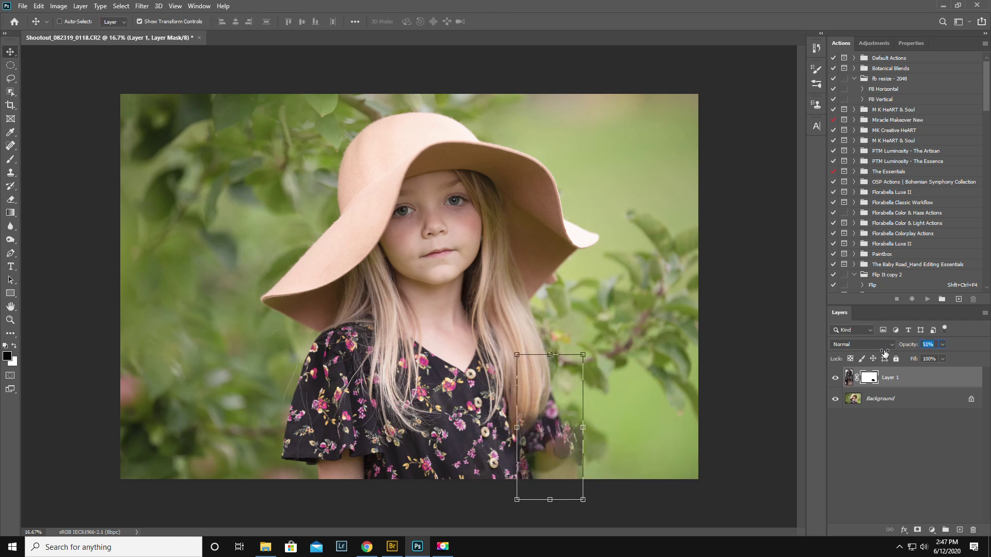
{"action": "left_click", "coordinate": [11, 320]}
{"action": "left_click", "coordinate": [563, 470]}
{"action": "scroll", "coordinate": [565, 466], "scroll_direction": "down", "scroll_amount": 1}
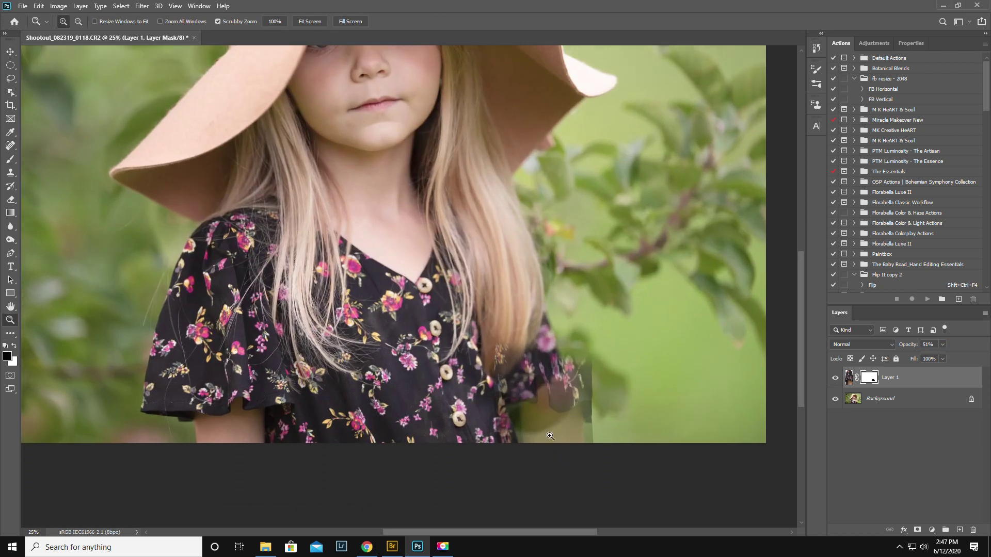
{"action": "left_click", "coordinate": [550, 433]}
{"action": "scroll", "coordinate": [550, 431], "scroll_direction": "down", "scroll_amount": 1}
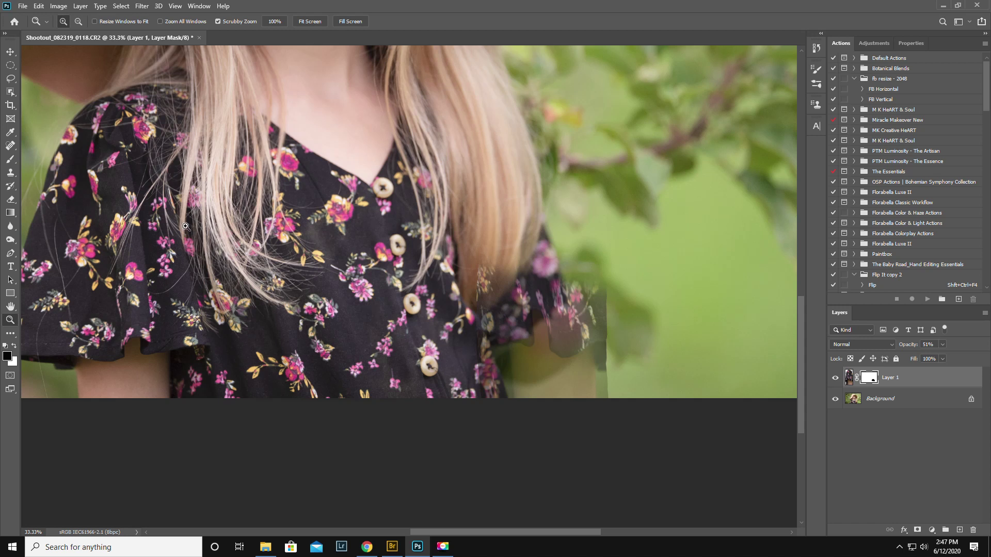
{"action": "left_click", "coordinate": [11, 52]}
{"action": "left_click_drag", "start_coordinate": [553, 387], "coordinate": [531, 365]}
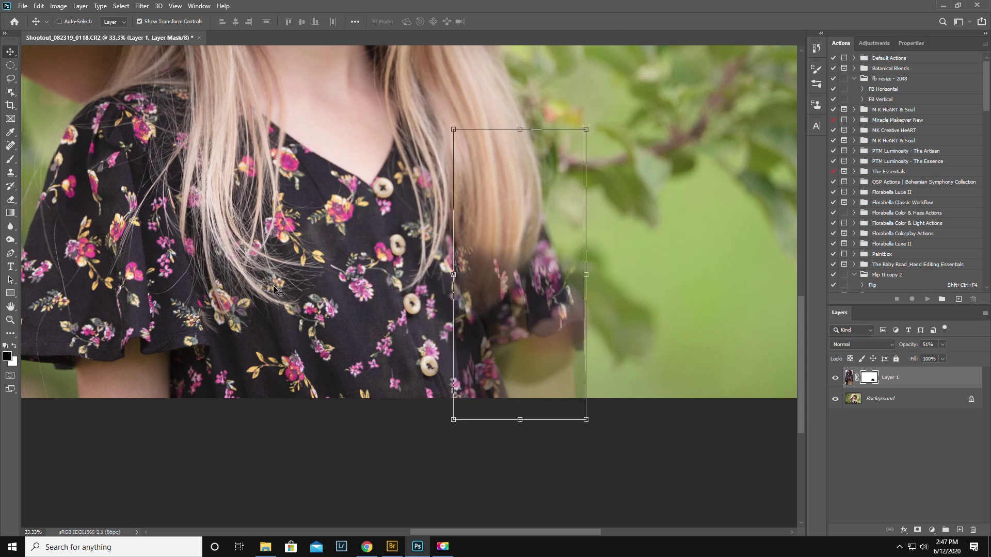
- Paint the layer mask with a 125 px black brush to hide the copy over the dress, hair and outer background
{"action": "left_click", "coordinate": [10, 159]}
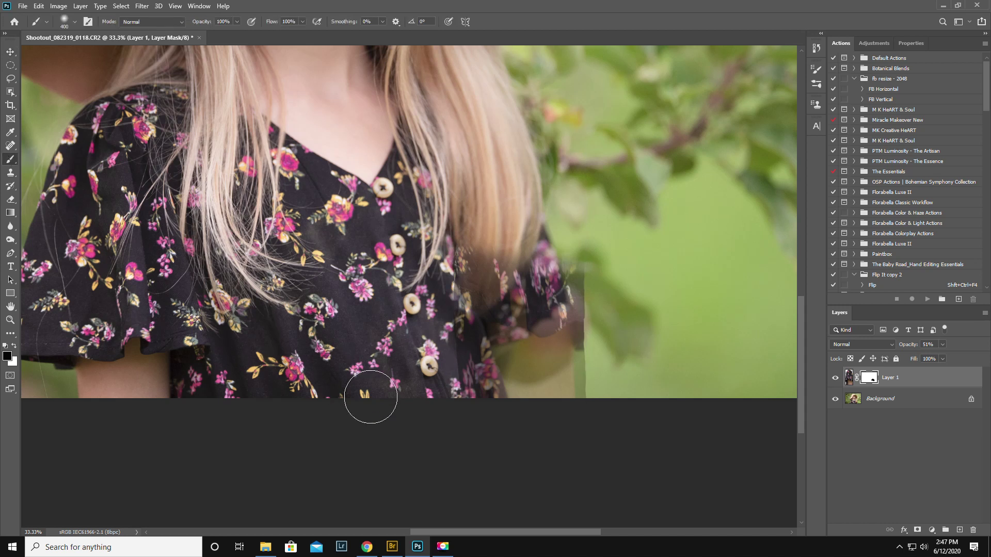
{"action": "key", "text": "bracketleft"}
{"action": "key", "text": "bracketleft"}
{"action": "key", "text": "bracketleft"}
{"action": "key", "text": "bracketleft"}
{"action": "key", "text": "bracketleft"}
{"action": "key", "text": "bracketleft"}
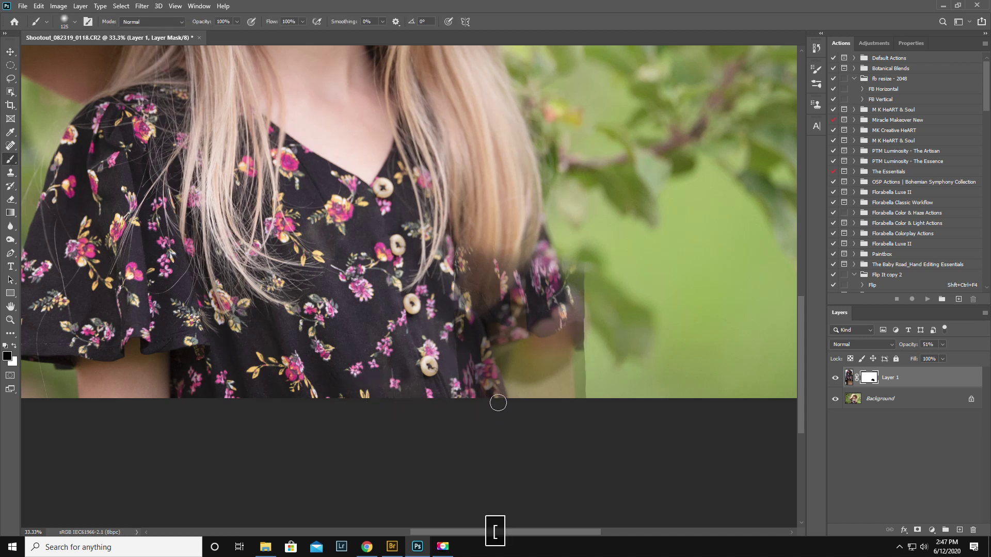
{"action": "mouse_move", "coordinate": [471, 339]}
{"action": "left_mouse_down"}
{"action": "mouse_move", "coordinate": [451, 278]}
{"action": "mouse_move", "coordinate": [471, 410]}
{"action": "mouse_move", "coordinate": [451, 337]}
{"action": "mouse_move", "coordinate": [464, 371]}
{"action": "left_mouse_up"}
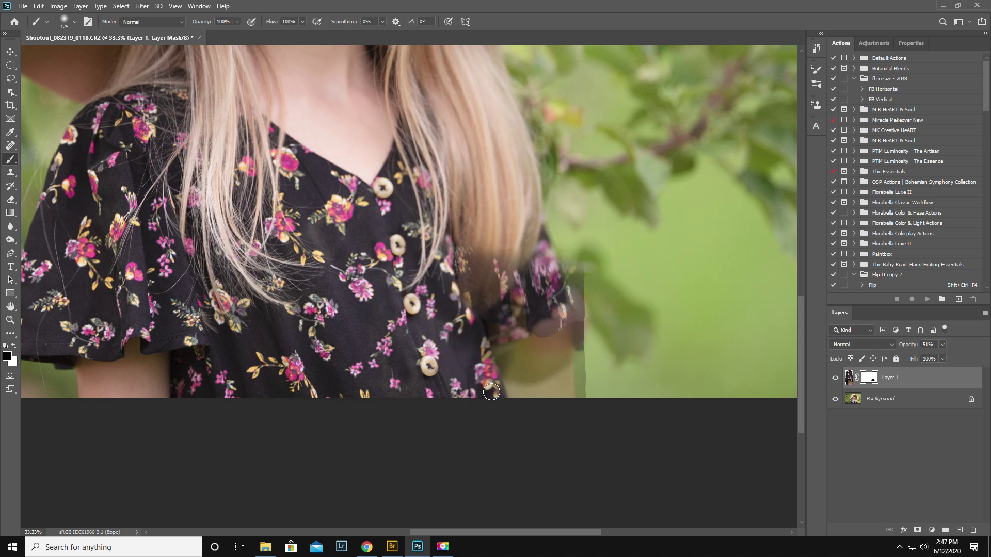
{"action": "mouse_move", "coordinate": [475, 353]}
{"action": "left_mouse_down"}
{"action": "mouse_move", "coordinate": [441, 229]}
{"action": "mouse_move", "coordinate": [500, 236]}
{"action": "left_mouse_up"}
{"action": "mouse_move", "coordinate": [458, 262]}
{"action": "left_mouse_down"}
{"action": "mouse_move", "coordinate": [558, 241]}
{"action": "mouse_move", "coordinate": [466, 256]}
{"action": "mouse_move", "coordinate": [606, 250]}
{"action": "mouse_move", "coordinate": [438, 279]}
{"action": "mouse_move", "coordinate": [533, 247]}
{"action": "left_mouse_up"}
{"action": "left_click_drag", "start_coordinate": [469, 277], "coordinate": [472, 291]}
{"action": "left_click_drag", "start_coordinate": [586, 267], "coordinate": [595, 346]}
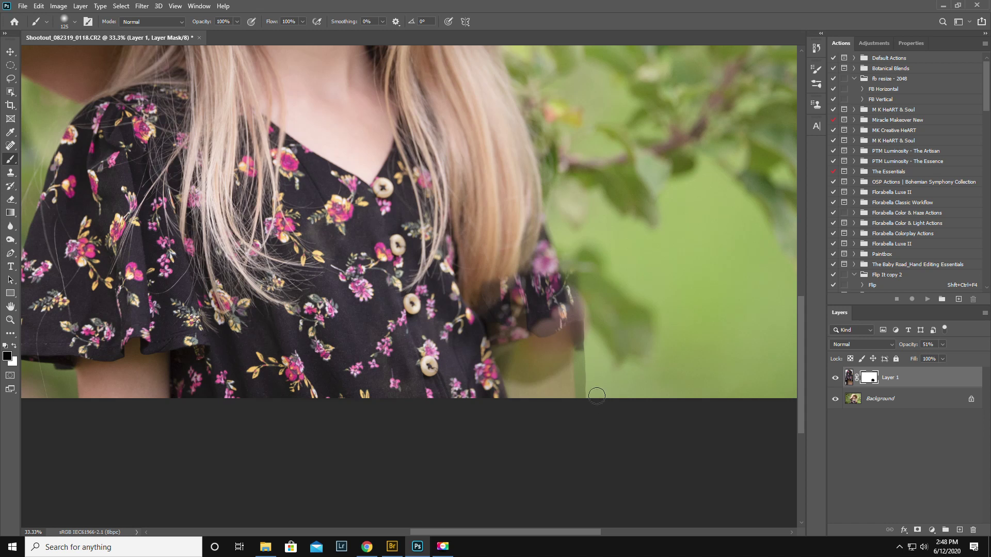
- Mask out the leftover strip along the arm's outer edge with an 80 px brush, then enlarge the brush to 250 px
{"action": "key", "text": "bracketleft"}
{"action": "left_click_drag", "start_coordinate": [581, 345], "coordinate": [578, 265]}
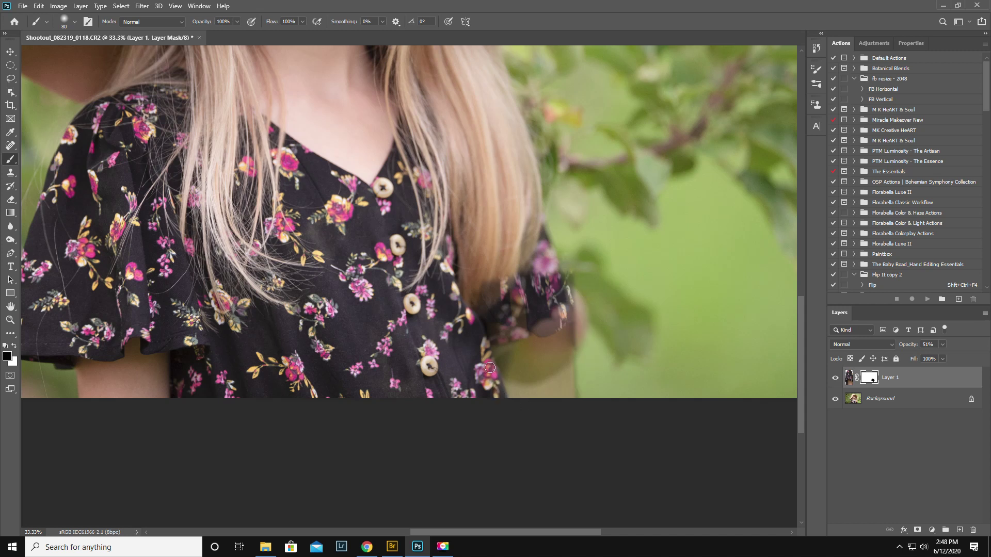
{"action": "key", "text": "bracketright"}
{"action": "key", "text": "bracketright"}
{"action": "key", "text": "bracketright"}
{"action": "key", "text": "bracketright"}
{"action": "key", "text": "bracketright"}
{"action": "key", "text": "bracketright"}
{"action": "key", "text": "bracketright"}
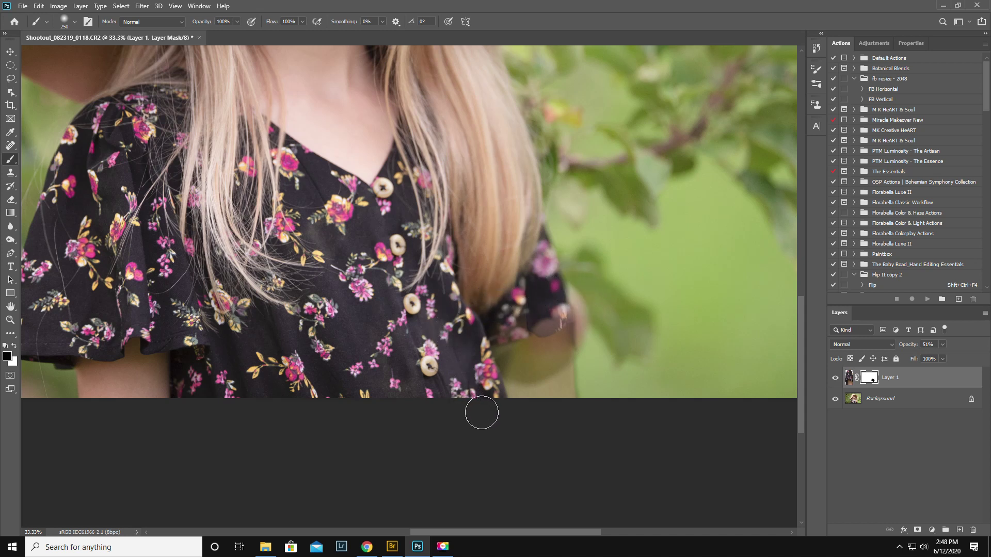
- Restore the sleeve layer's opacity to 100% and toggle its visibility to compare before and after
{"action": "left_click_drag", "start_coordinate": [910, 347], "coordinate": [968, 348]}
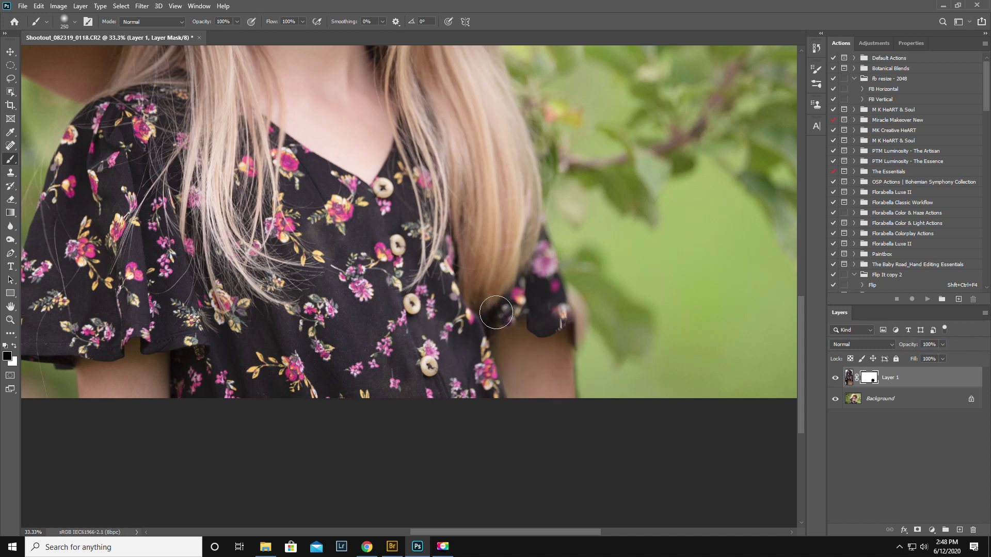
{"action": "left_click", "coordinate": [836, 380]}
{"action": "left_click", "coordinate": [836, 379]}
- Paint black on the layer mask between the hair and the dress front, then reduce the brush to 150 px
{"action": "left_click_drag", "start_coordinate": [530, 312], "coordinate": [472, 332]}
{"action": "key", "text": "bracketleft"}
{"action": "key", "text": "bracketleft"}
{"action": "key", "text": "bracketleft"}
{"action": "key", "text": "bracketleft"}
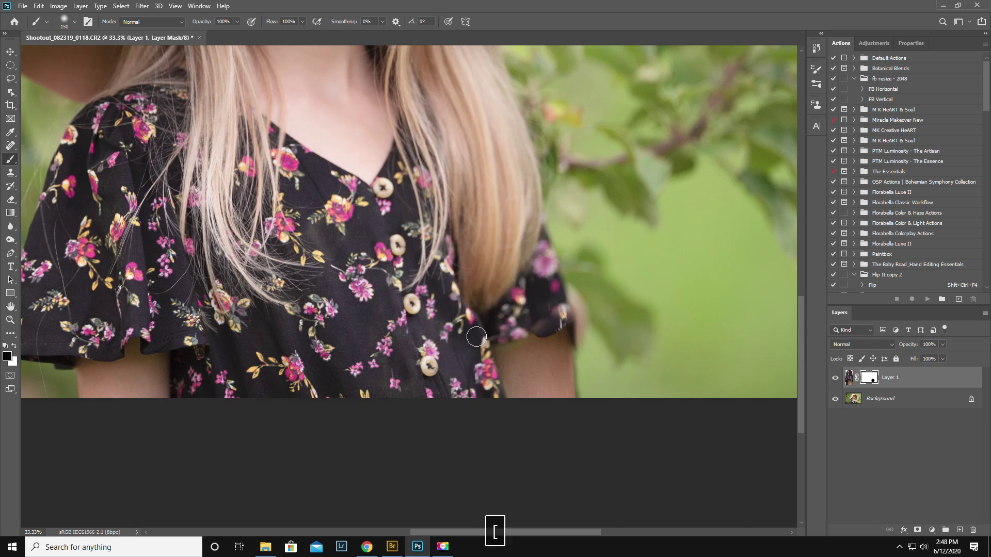
- Try hiding the copied sleeve's hem with a 125 px black mask brush, and paint it back in with white
{"action": "mouse_move", "coordinate": [523, 330]}
{"action": "left_mouse_down"}
{"action": "mouse_move", "coordinate": [546, 327]}
{"action": "mouse_move", "coordinate": [550, 310]}
{"action": "mouse_move", "coordinate": [541, 333]}
{"action": "mouse_move", "coordinate": [564, 310]}
{"action": "left_mouse_up"}
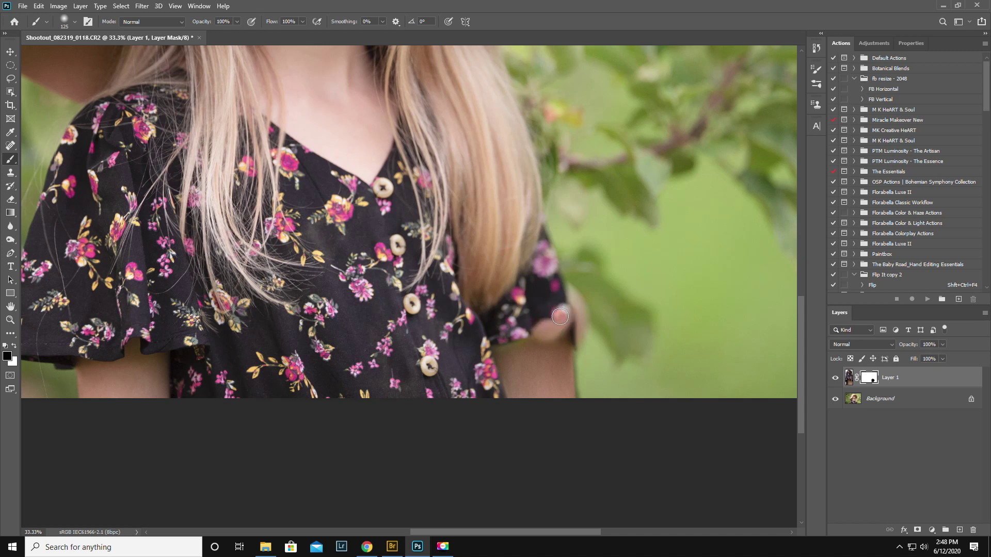
{"action": "key", "text": "x"}
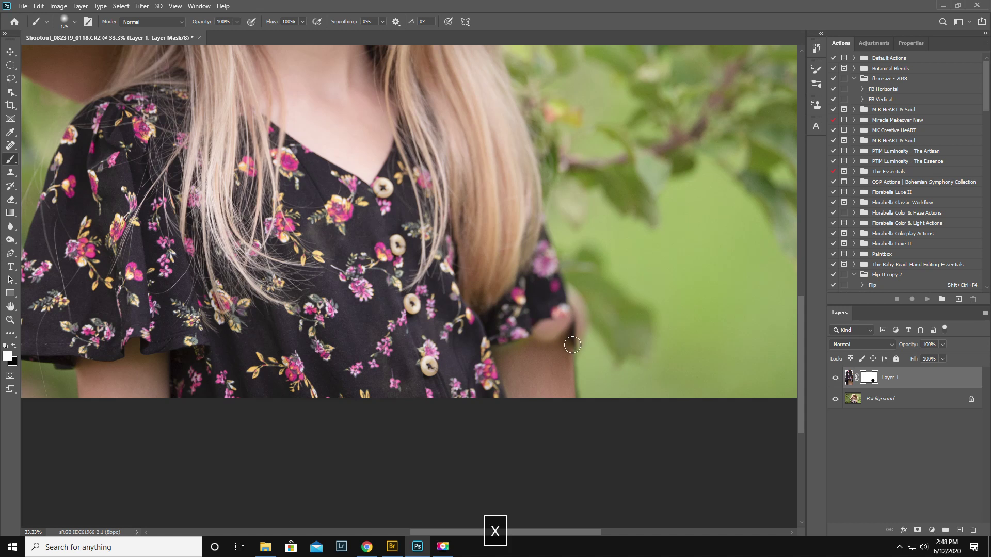
{"action": "mouse_move", "coordinate": [568, 341]}
{"action": "left_mouse_down"}
{"action": "mouse_move", "coordinate": [563, 322]}
{"action": "mouse_move", "coordinate": [540, 328]}
{"action": "mouse_move", "coordinate": [551, 323]}
{"action": "left_mouse_up"}
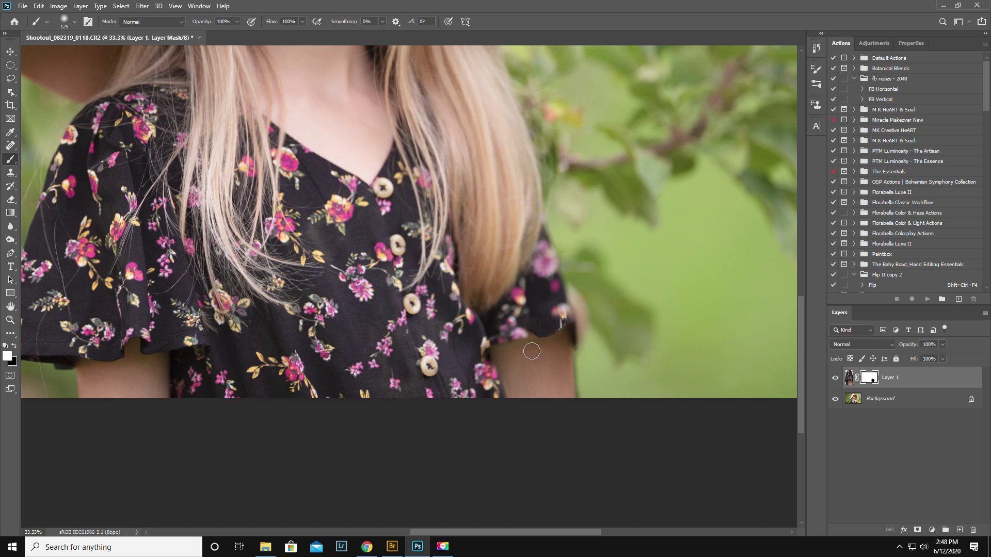
{"action": "key", "text": "bracketleft"}
{"action": "key", "text": "bracketleft"}
{"action": "key", "text": "bracketleft"}
{"action": "key", "text": "x"}
{"action": "key", "text": "x"}
{"action": "key", "text": "x"}
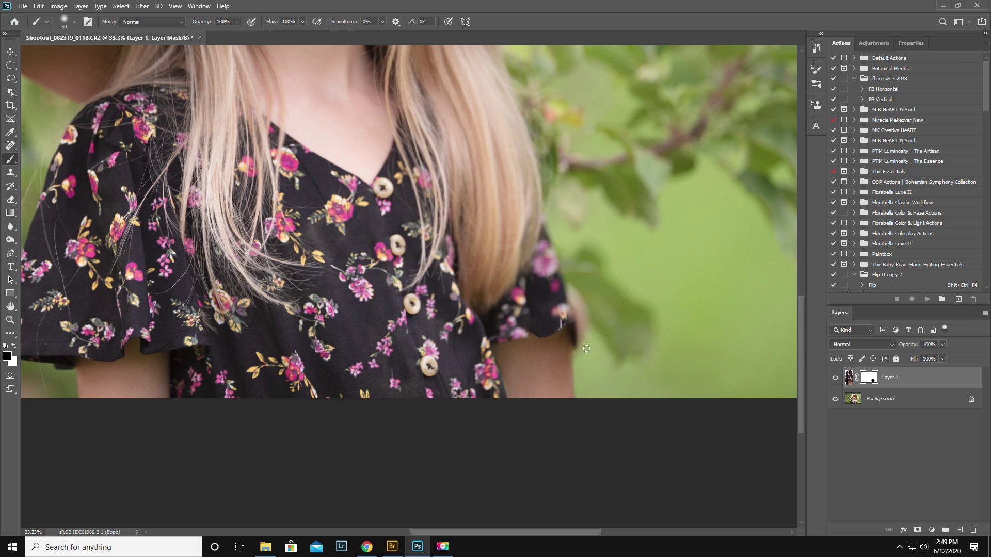
{"action": "key", "text": "bracketright"}
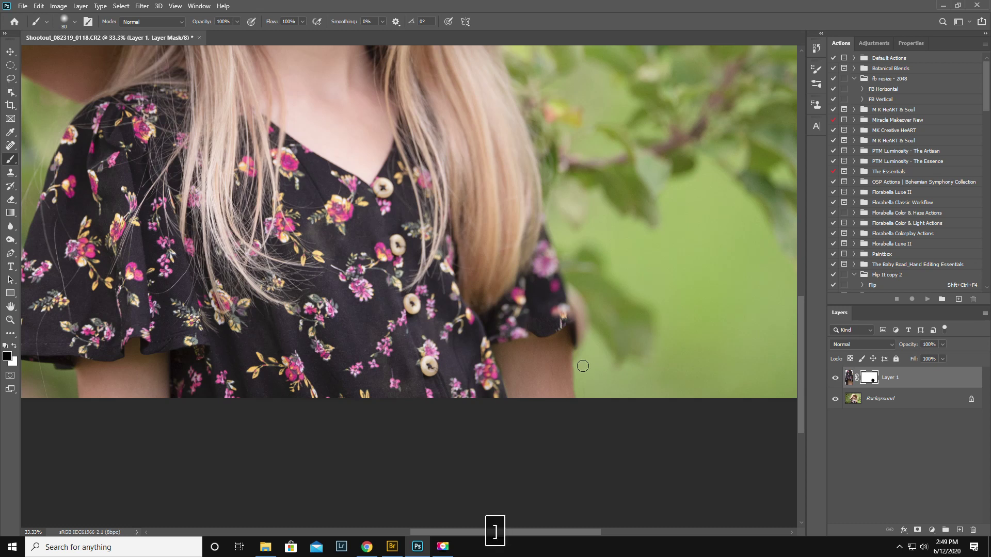
{"action": "key", "text": "bracketright"}
{"action": "key", "text": "bracketright"}
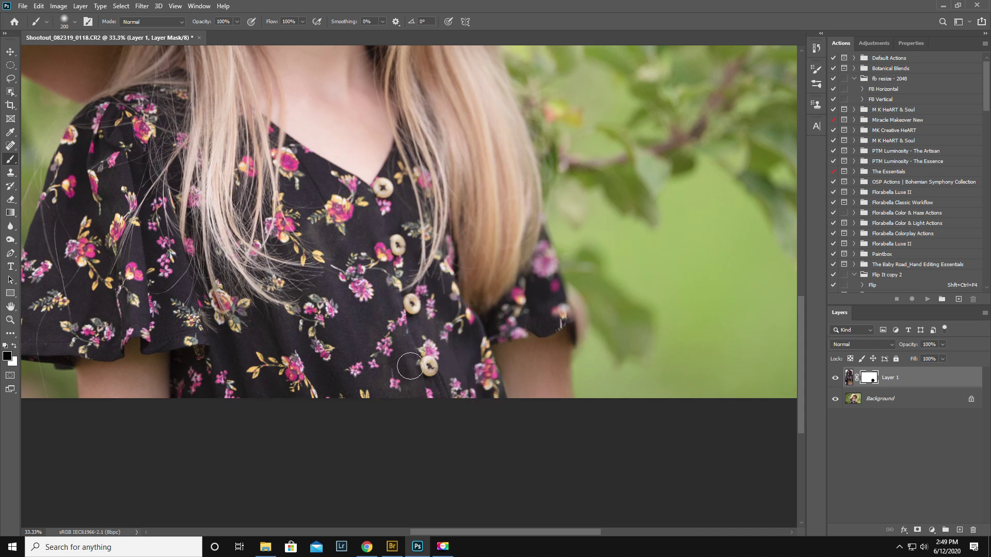
- Flatten the sleeve layer and the background into a single layer
{"action": "left_click", "coordinate": [10, 320]}
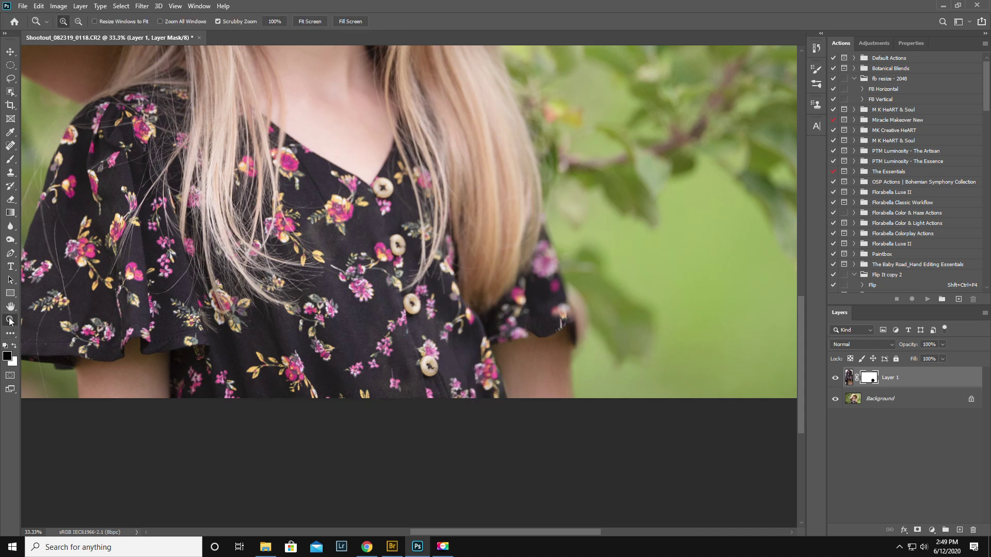
{"action": "left_click", "coordinate": [318, 327], "text": "alt"}
{"action": "left_click", "coordinate": [322, 327], "text": "alt"}
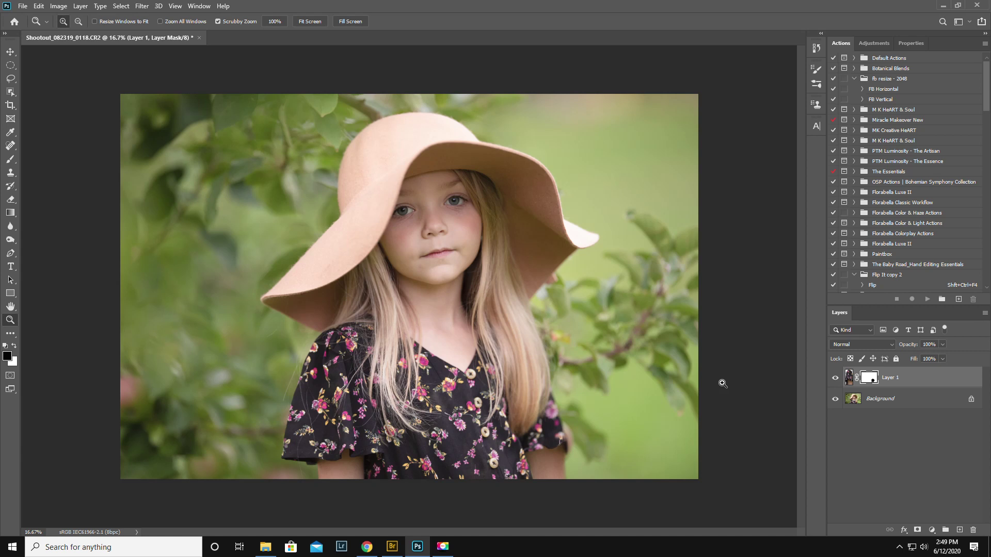
{"action": "left_click", "coordinate": [985, 313]}
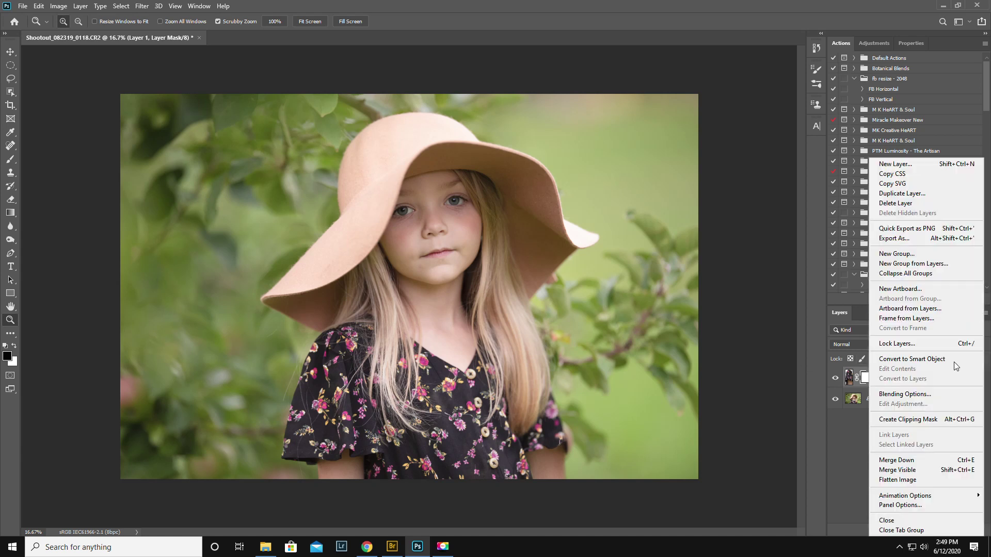
{"action": "left_click", "coordinate": [903, 480]}
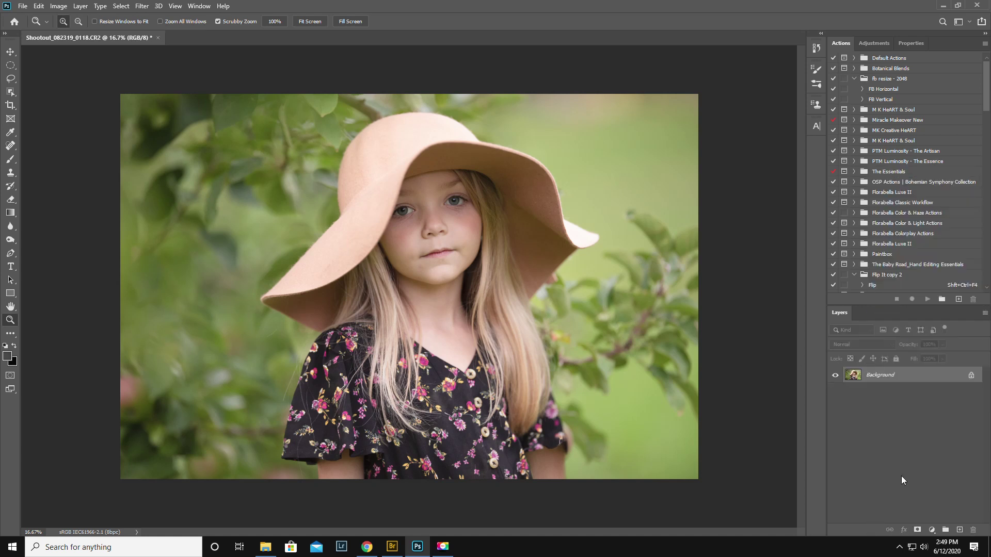
- Open the Liquify filter and push the dress front beside the hair slightly outward with an 800 px Forward Warp brush
{"action": "left_click", "coordinate": [142, 7]}
{"action": "left_click", "coordinate": [151, 91]}
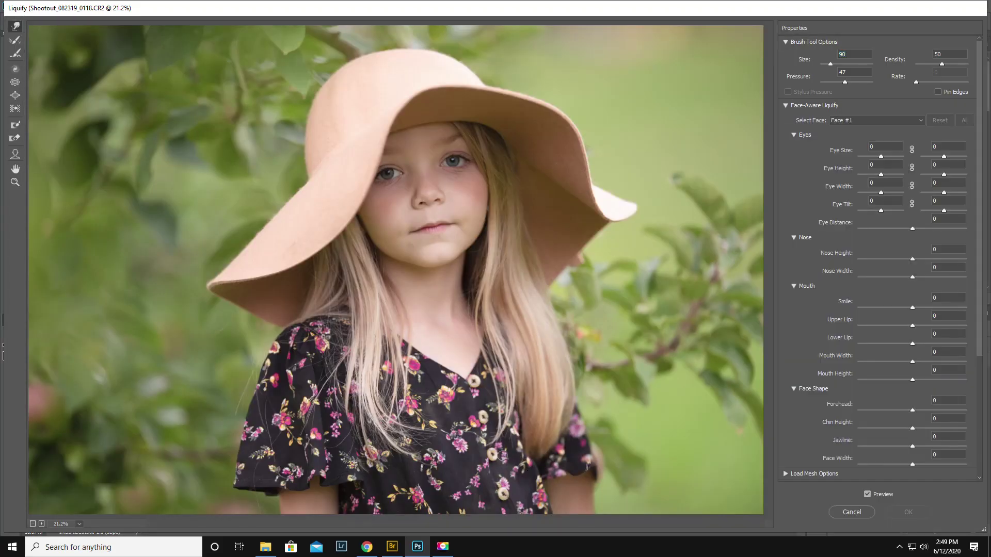
{"action": "key", "text": "bracketright"}
{"action": "key", "text": "bracketright"}
{"action": "key", "text": "bracketright"}
{"action": "key", "text": "bracketright"}
{"action": "key", "text": "bracketright"}
{"action": "key", "text": "bracketright"}
{"action": "key", "text": "bracketright"}
{"action": "key", "text": "bracketright"}
{"action": "key", "text": "bracketright"}
{"action": "key", "text": "bracketright"}
{"action": "key", "text": "bracketright"}
{"action": "key", "text": "bracketright"}
{"action": "key", "text": "bracketright"}
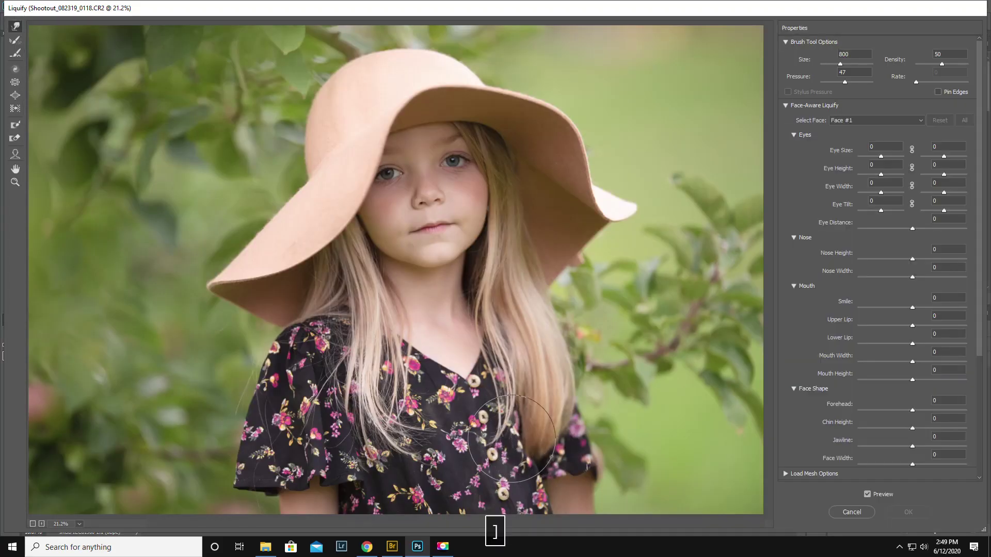
{"action": "left_click_drag", "start_coordinate": [511, 437], "coordinate": [523, 434]}
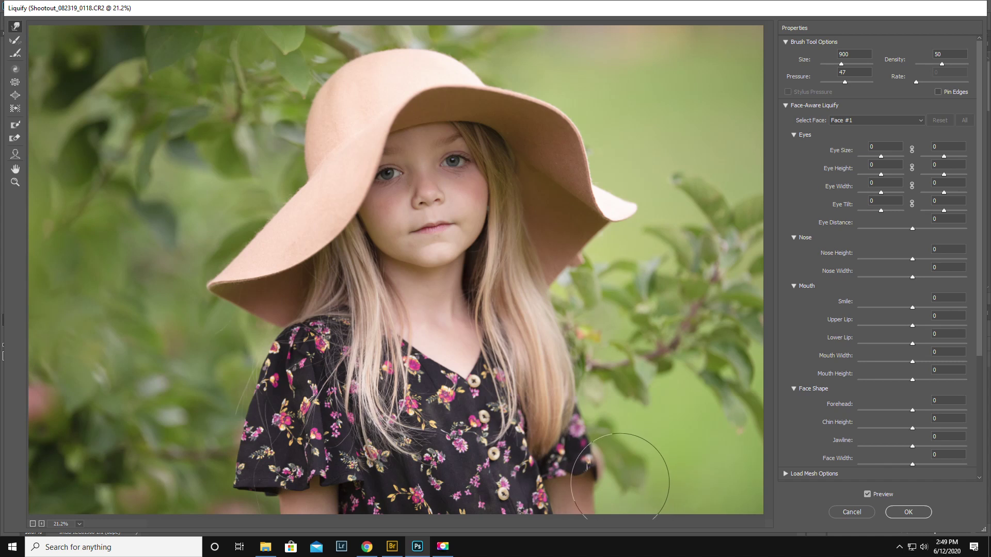
- Slim the outer edge of the rebuilt arm with Forward Warp, varying the brush size between 700 and 400 px
{"action": "key", "text": "bracketleft"}
{"action": "key", "text": "bracketleft"}
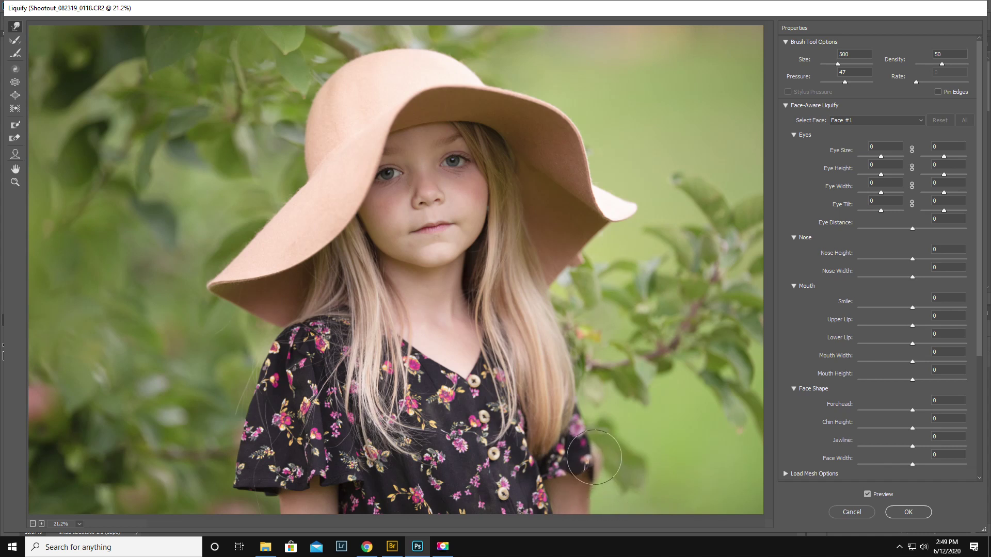
{"action": "key", "text": "bracketright"}
{"action": "key", "text": "bracketright"}
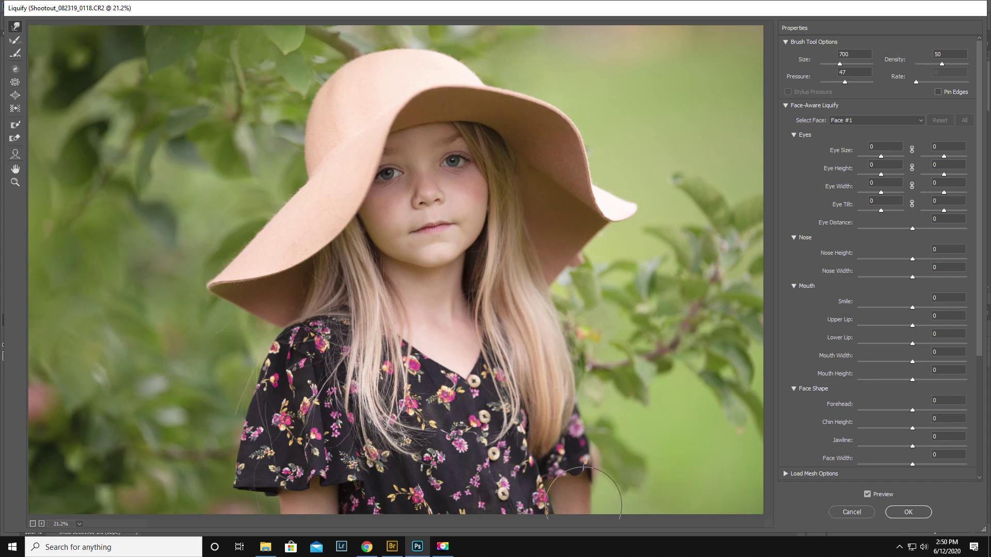
{"action": "key", "text": "bracketleft"}
{"action": "key", "text": "bracketleft"}
{"action": "key", "text": "bracketleft"}
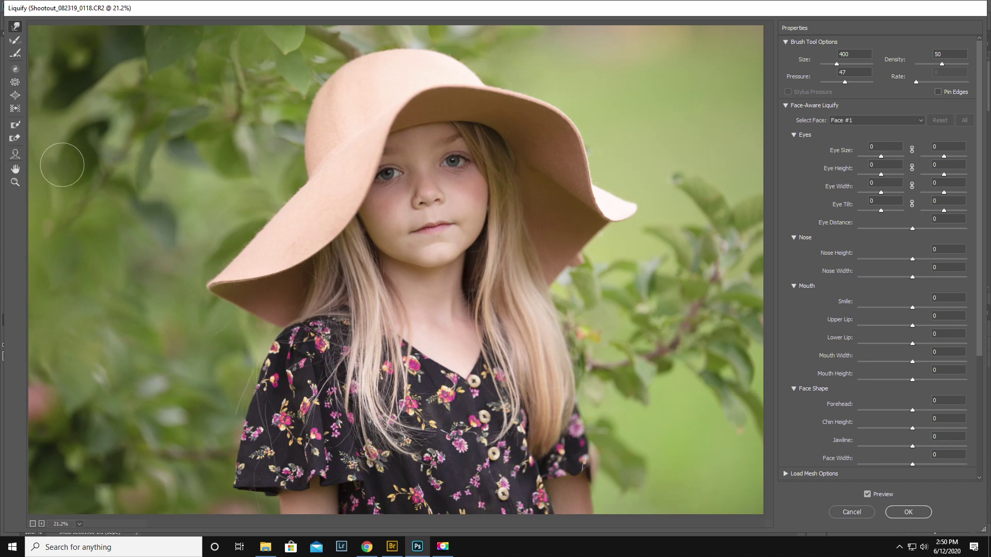
- Freeze the area around the nose and the area below the chin with a 500 px Freeze Mask brush
{"action": "left_click", "coordinate": [15, 182]}
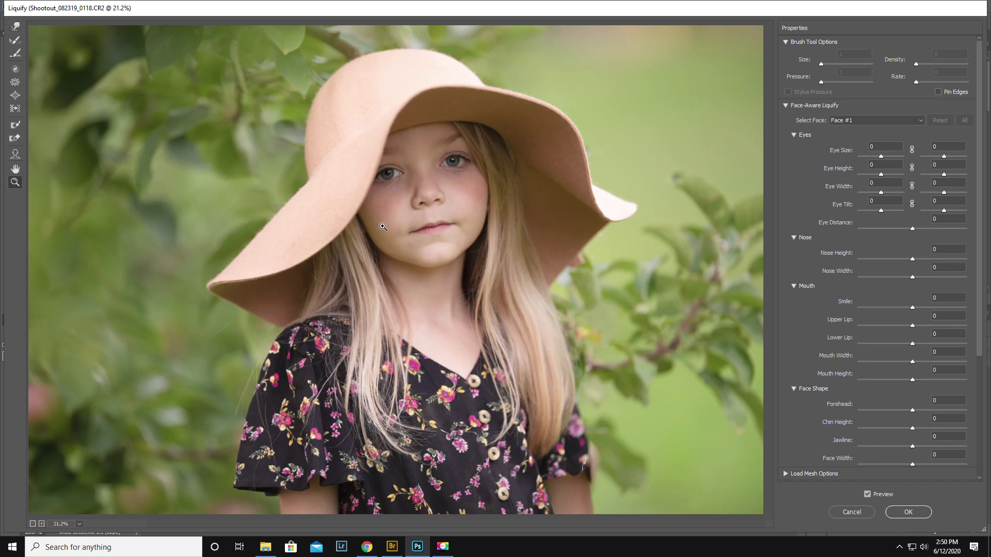
{"action": "left_click", "coordinate": [434, 212]}
{"action": "left_click", "coordinate": [399, 253]}
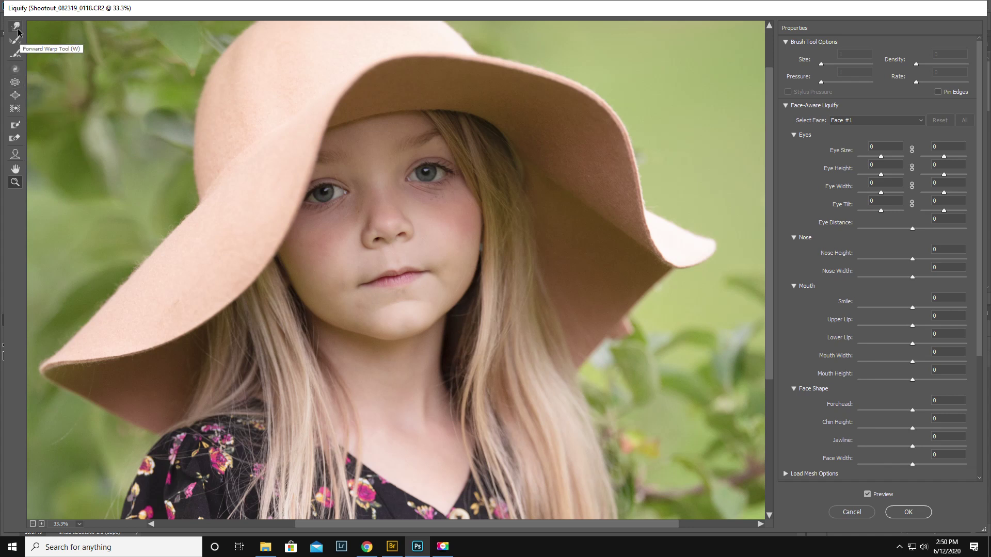
{"action": "left_click", "coordinate": [14, 125]}
{"action": "mouse_move", "coordinate": [394, 198]}
{"action": "left_mouse_down"}
{"action": "mouse_move", "coordinate": [364, 212]}
{"action": "mouse_move", "coordinate": [395, 193]}
{"action": "left_mouse_up"}
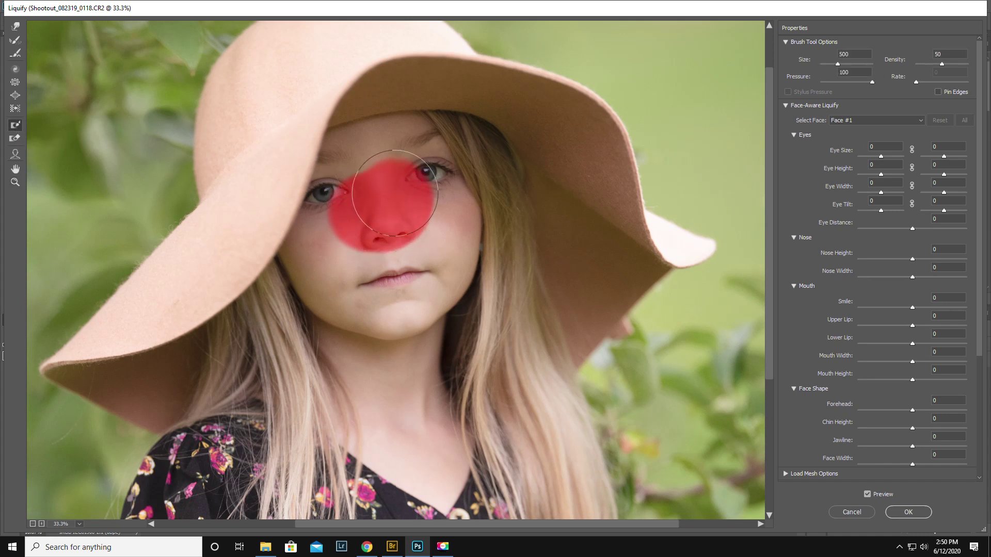
{"action": "mouse_move", "coordinate": [394, 347]}
{"action": "left_mouse_down"}
{"action": "mouse_move", "coordinate": [400, 336]}
{"action": "mouse_move", "coordinate": [454, 345]}
{"action": "left_mouse_up"}
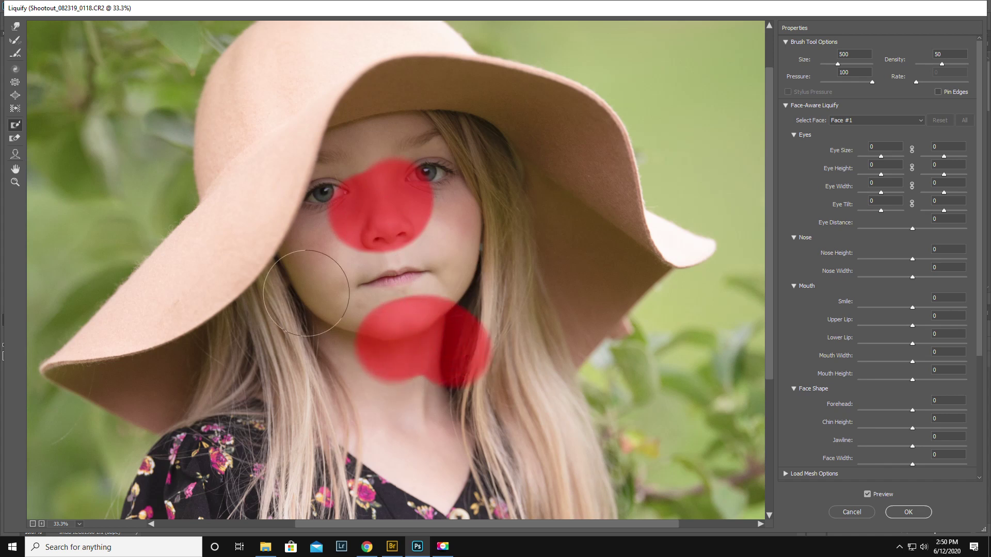
- Switch to the Bloat tool and enlarge its brush to 600 px
{"action": "left_click", "coordinate": [15, 95]}
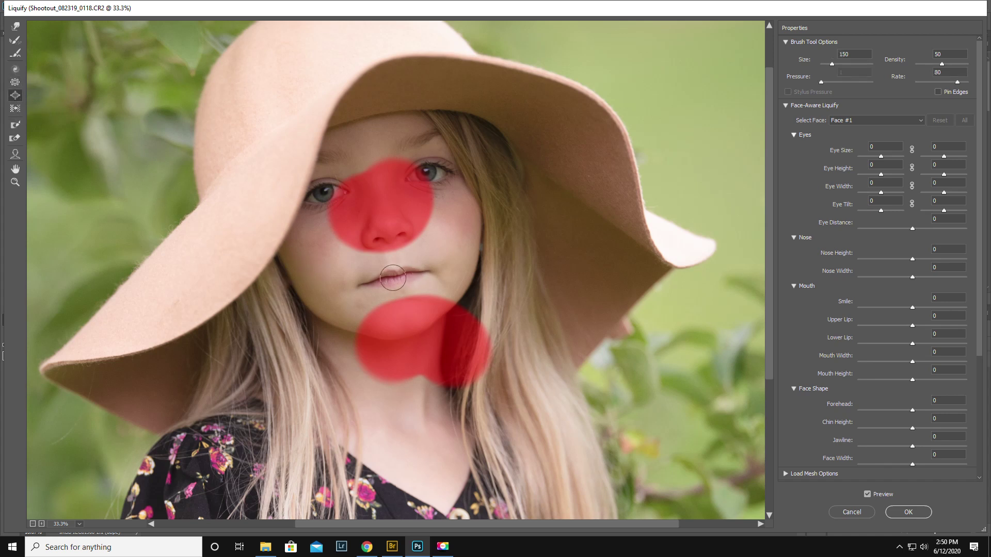
{"action": "key", "text": "bracketright"}
{"action": "key", "text": "bracketright"}
{"action": "key", "text": "bracketright"}
{"action": "key", "text": "bracketright"}
{"action": "key", "text": "bracketright"}
{"action": "key", "text": "bracketright"}
{"action": "key", "text": "bracketright"}
{"action": "key", "text": "bracketright"}
{"action": "key", "text": "bracketright"}
{"action": "key", "text": "bracketright"}
{"action": "key", "text": "bracketright"}
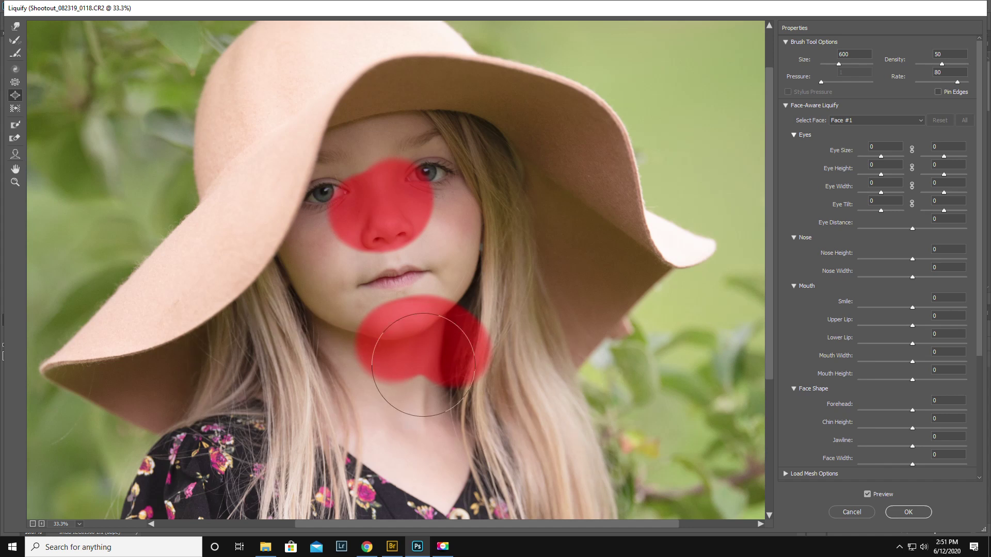
- Thaw all the frozen areas on the face and neck with a 700 px brush, then toggle the Liquify preview to compare
{"action": "left_click", "coordinate": [14, 141]}
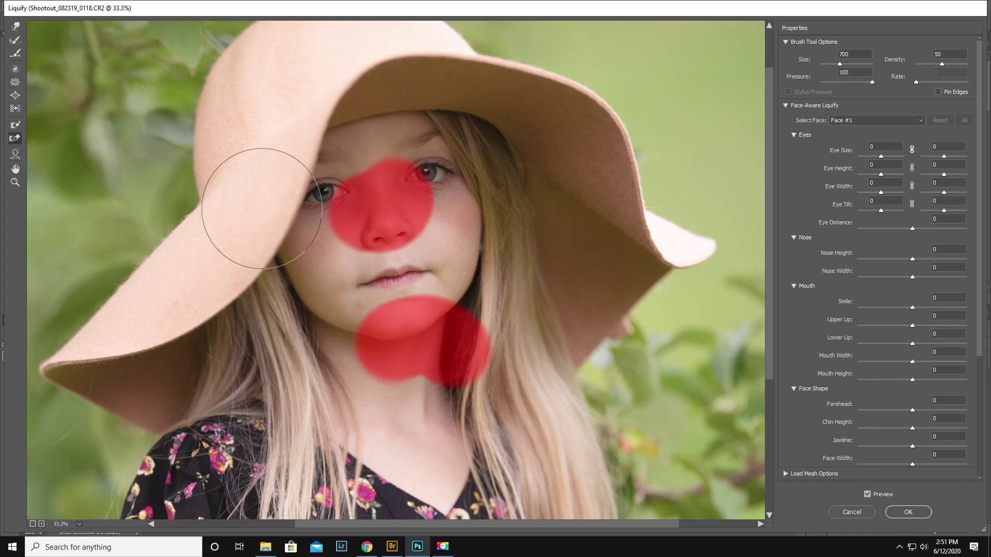
{"action": "mouse_move", "coordinate": [394, 199]}
{"action": "left_mouse_down"}
{"action": "mouse_move", "coordinate": [408, 242]}
{"action": "mouse_move", "coordinate": [489, 333]}
{"action": "mouse_move", "coordinate": [376, 332]}
{"action": "left_mouse_up"}
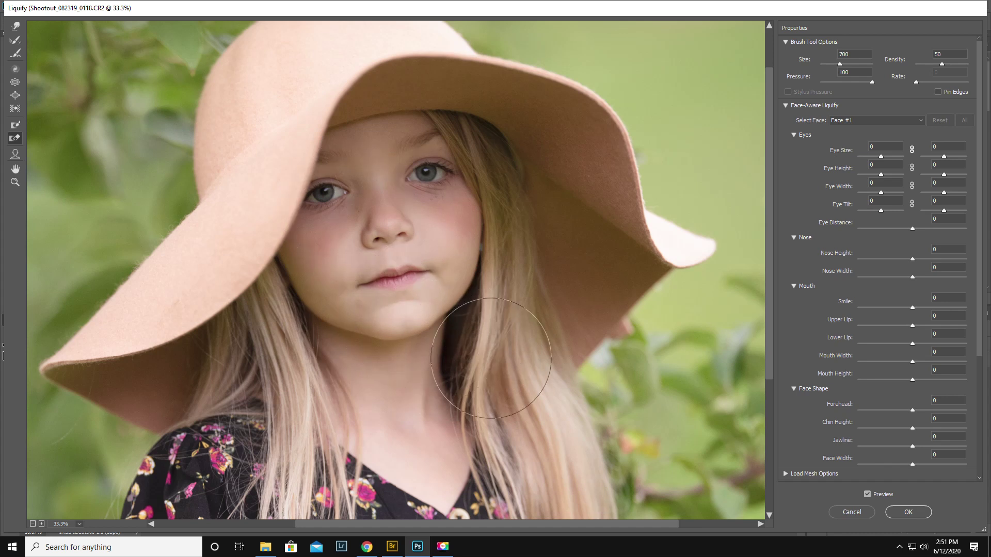
{"action": "left_click", "coordinate": [868, 495]}
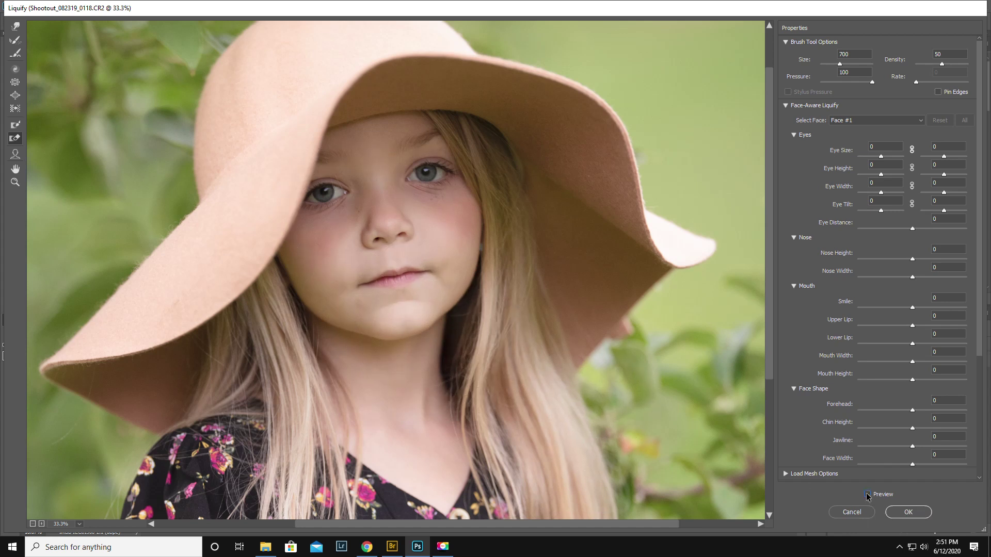
{"action": "left_click", "coordinate": [867, 495]}
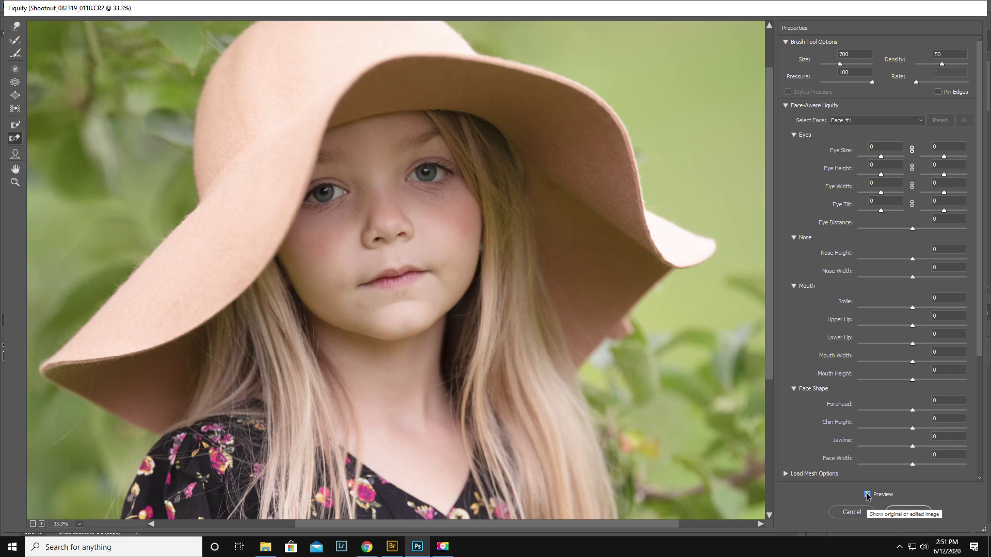
- Return to Forward Warp for close work on the girl's mouth and set the brush to 200 px
{"action": "left_click", "coordinate": [16, 183]}
{"action": "left_click", "coordinate": [399, 283]}
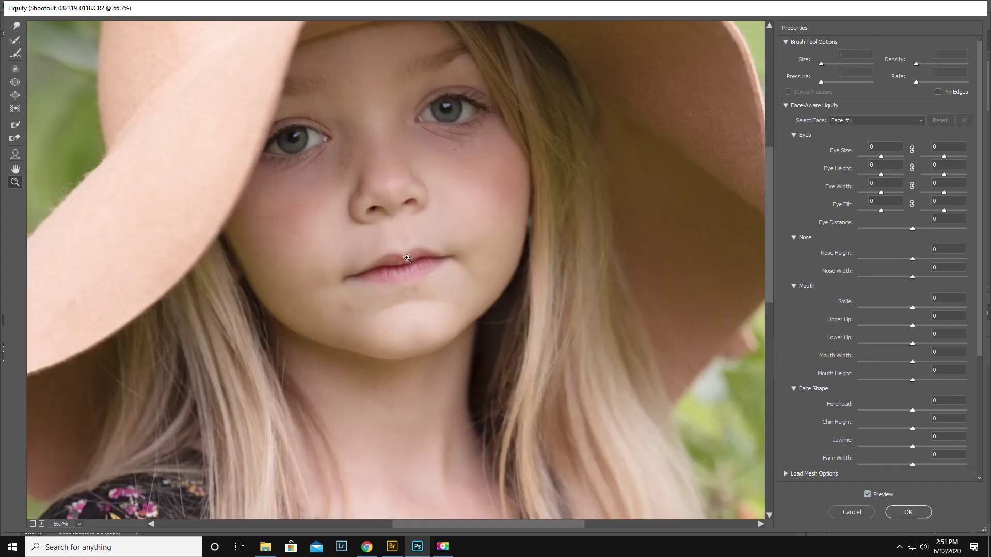
{"action": "left_click", "coordinate": [407, 258]}
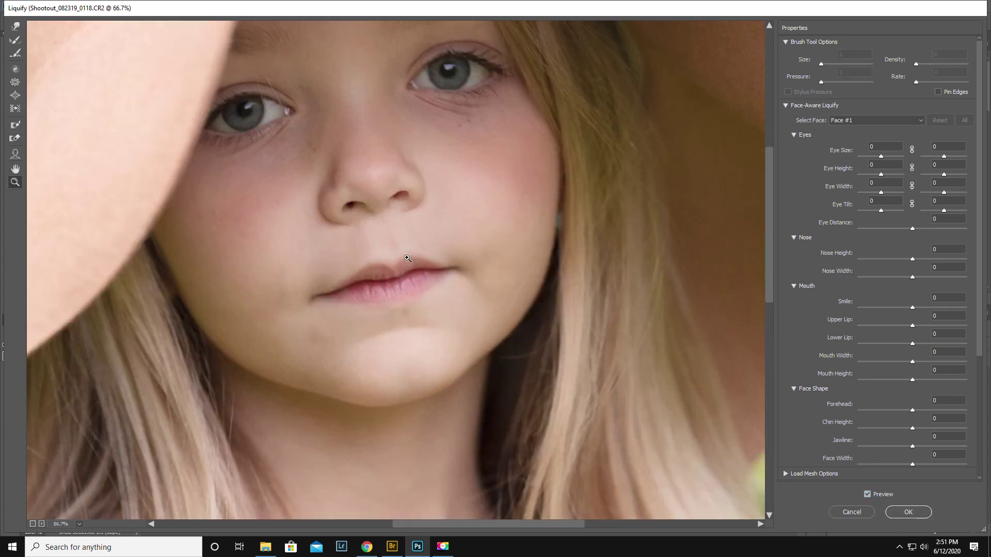
{"action": "left_click", "coordinate": [16, 27]}
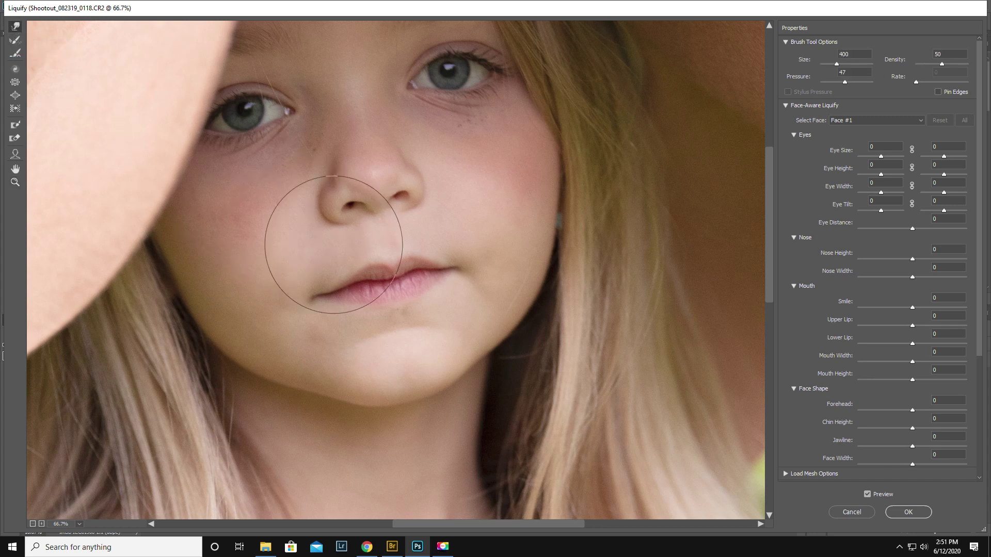
{"action": "key", "text": "bracketleft"}
{"action": "key", "text": "bracketleft"}
{"action": "key", "text": "bracketleft"}
{"action": "key", "text": "bracketleft"}
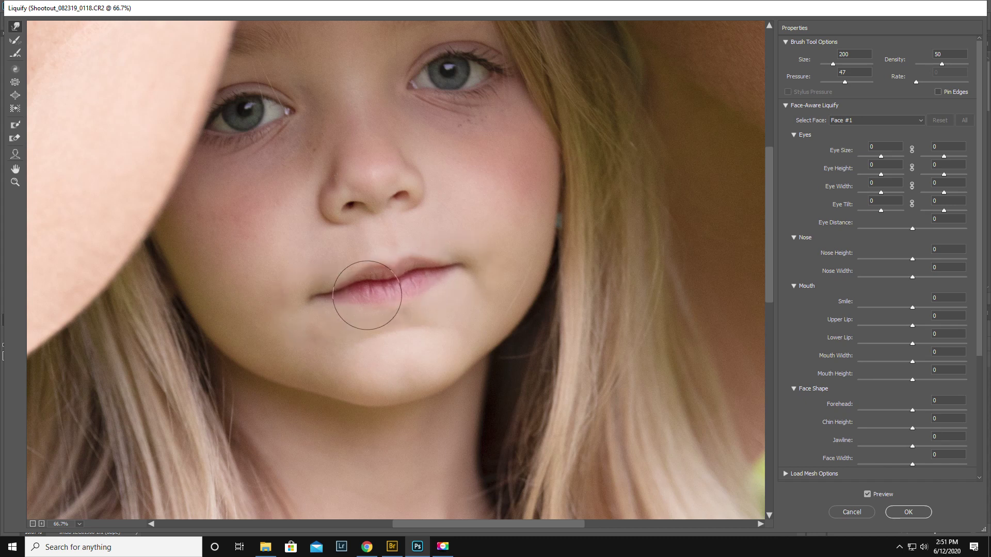
- Shrink the Forward Warp brush further for the mouth and apply the Liquify changes to the photo
{"action": "key", "text": "bracketleft"}
{"action": "key", "text": "bracketleft"}
{"action": "key", "text": "bracketleft"}
{"action": "key", "text": "bracketleft"}
{"action": "key", "text": "bracketleft"}
{"action": "key", "text": "bracketleft"}
{"action": "key", "text": "bracketleft"}
{"action": "key", "text": "bracketleft"}
{"action": "key", "text": "bracketleft"}
{"action": "key", "text": "bracketleft"}
{"action": "key", "text": "bracketleft"}
{"action": "key", "text": "bracketleft"}
{"action": "left_click", "coordinate": [909, 512]}
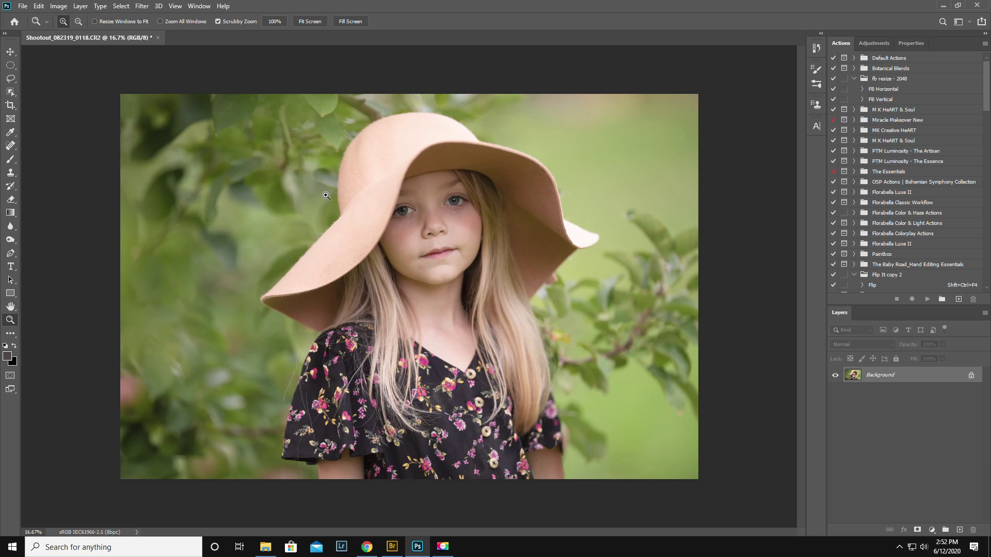
- Duplicate the Background layer and open the copy in the Anthropics PortraitPro filter
{"action": "key", "text": "ctrl+j"}
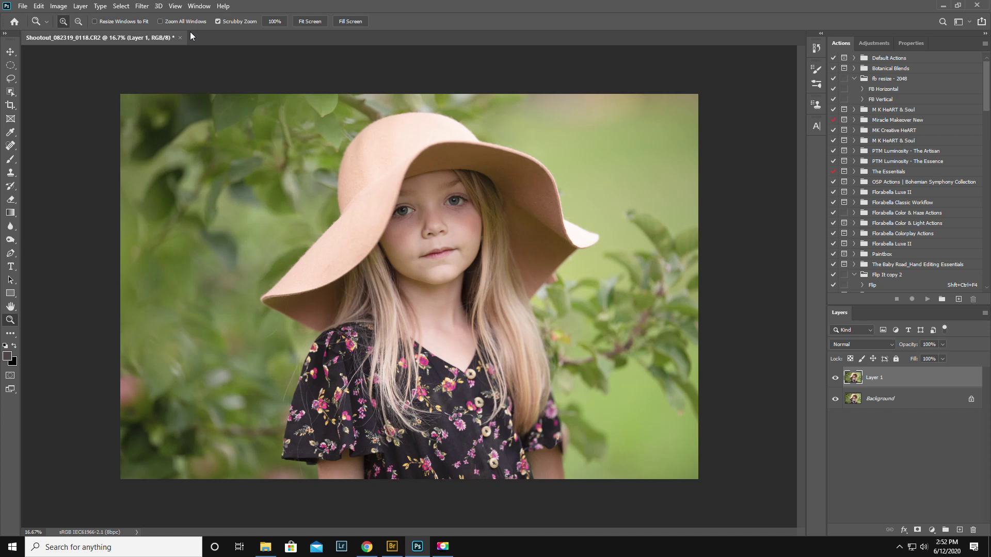
{"action": "left_click", "coordinate": [141, 6]}
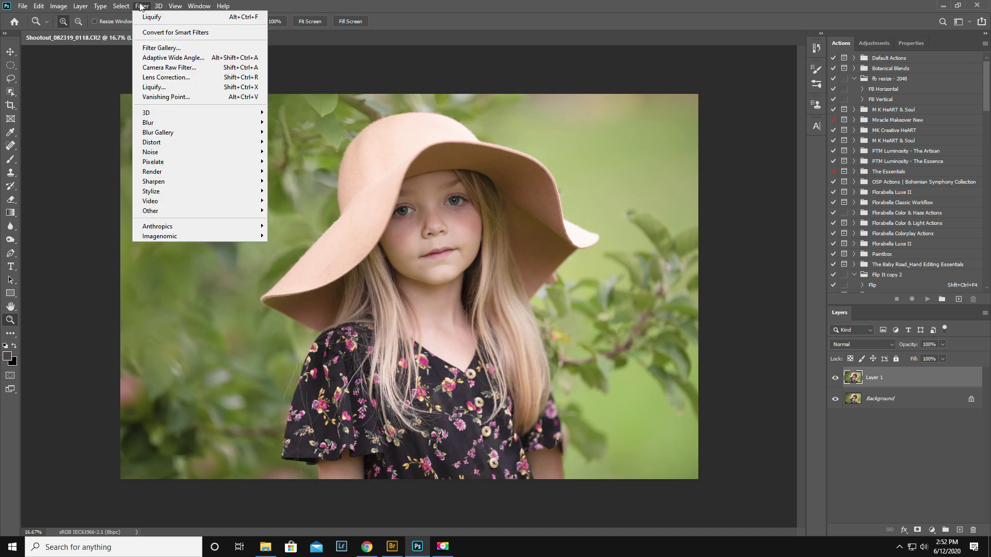
{"action": "mouse_move", "coordinate": [187, 225]}
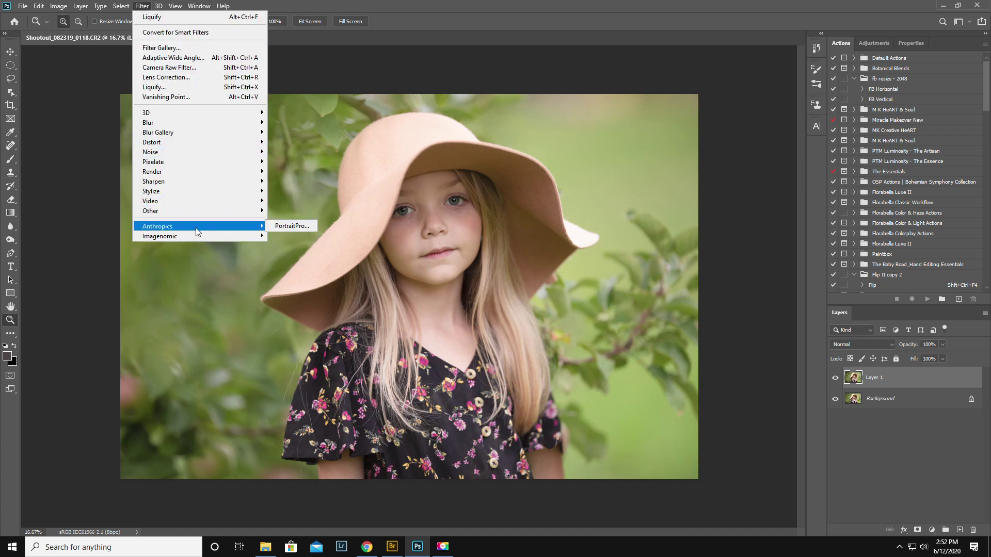
{"action": "left_click", "coordinate": [295, 227]}
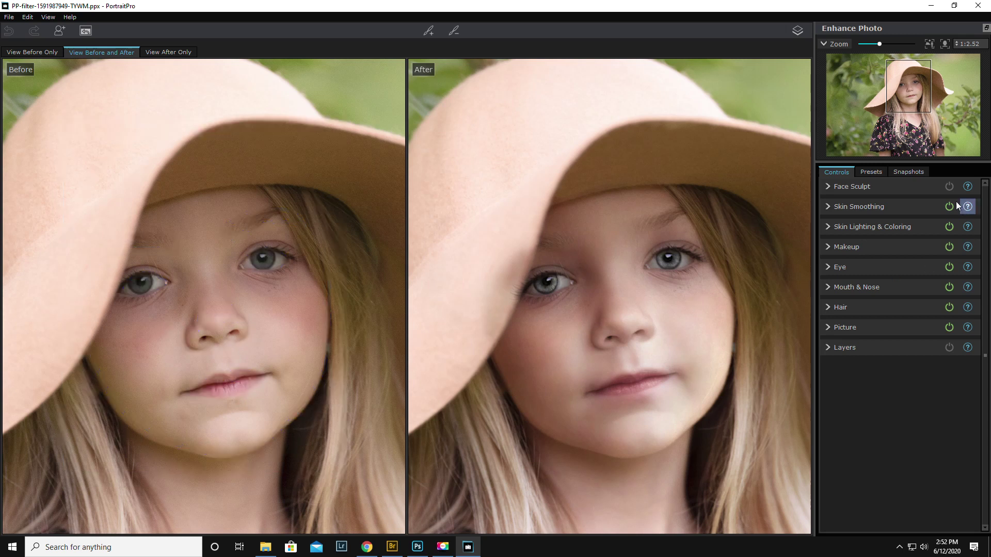
- Leave Face Sculpt off and raise the Skin Smoothing Master Fade to 34, dismissing the tip
{"action": "left_click", "coordinate": [950, 187]}
{"action": "left_click", "coordinate": [950, 206]}
{"action": "left_click", "coordinate": [828, 206]}
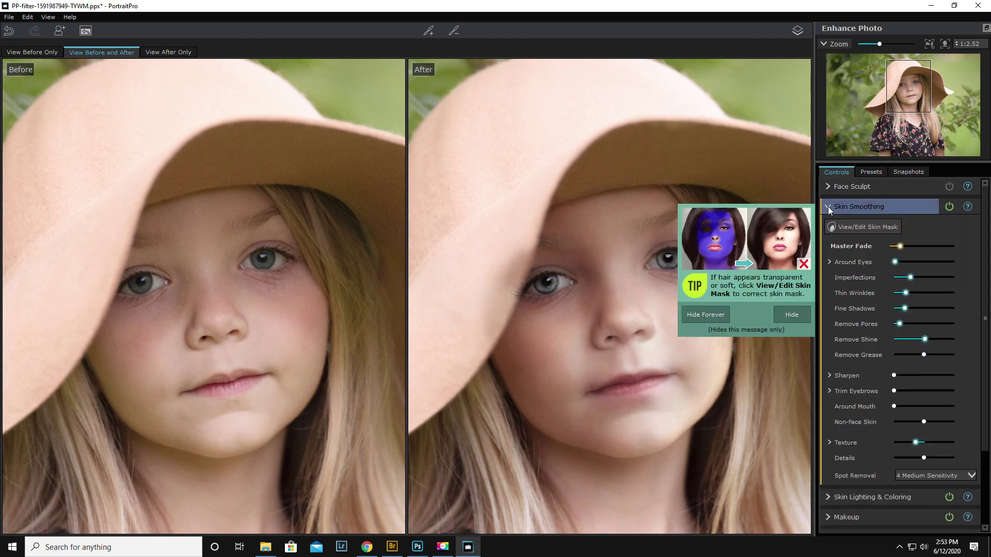
{"action": "left_click_drag", "start_coordinate": [903, 252], "coordinate": [912, 246]}
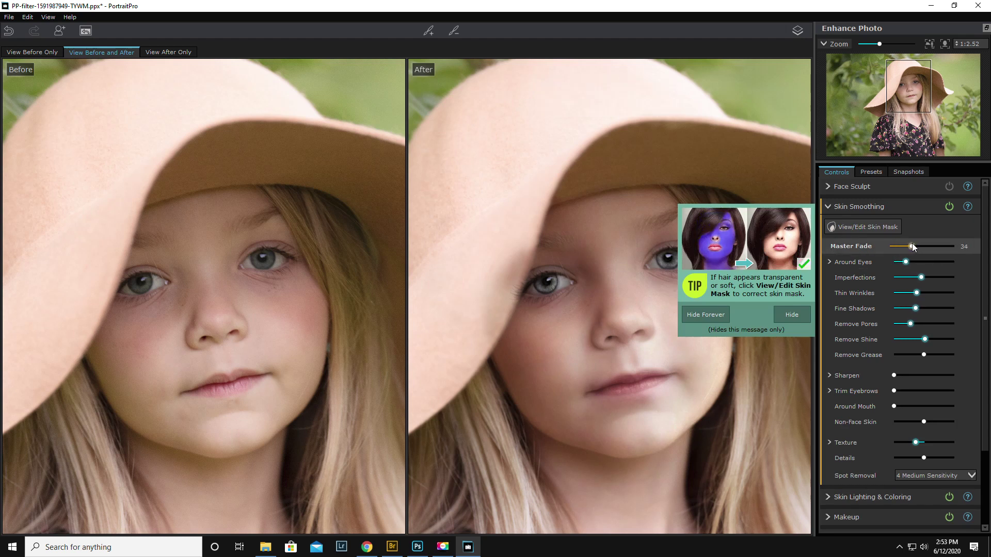
{"action": "left_click", "coordinate": [793, 319]}
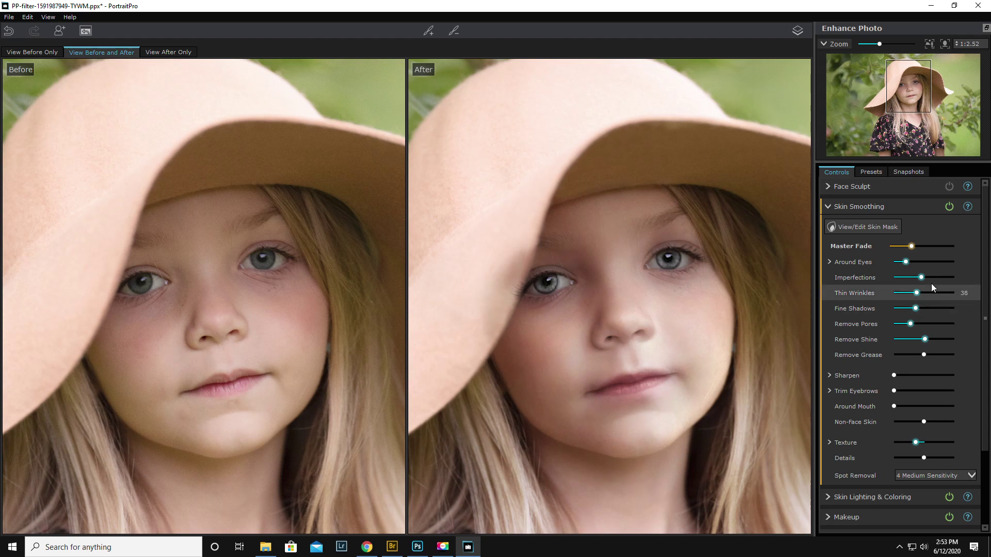
- Review the skin mask with the Cut Back brush, accept it, and lower the Skin Smoothing Master Fade to about a fifth of its range
{"action": "left_click", "coordinate": [855, 227]}
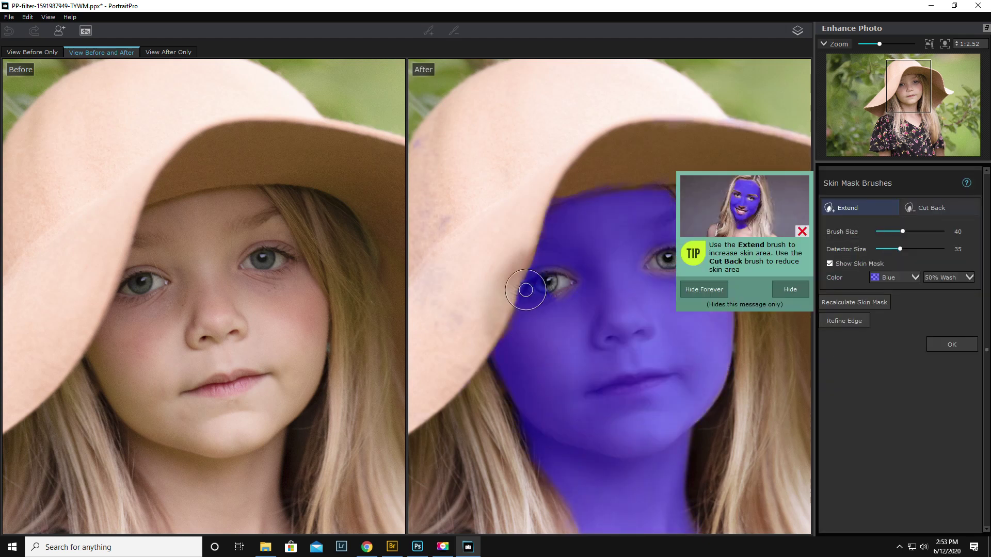
{"action": "left_click", "coordinate": [931, 206]}
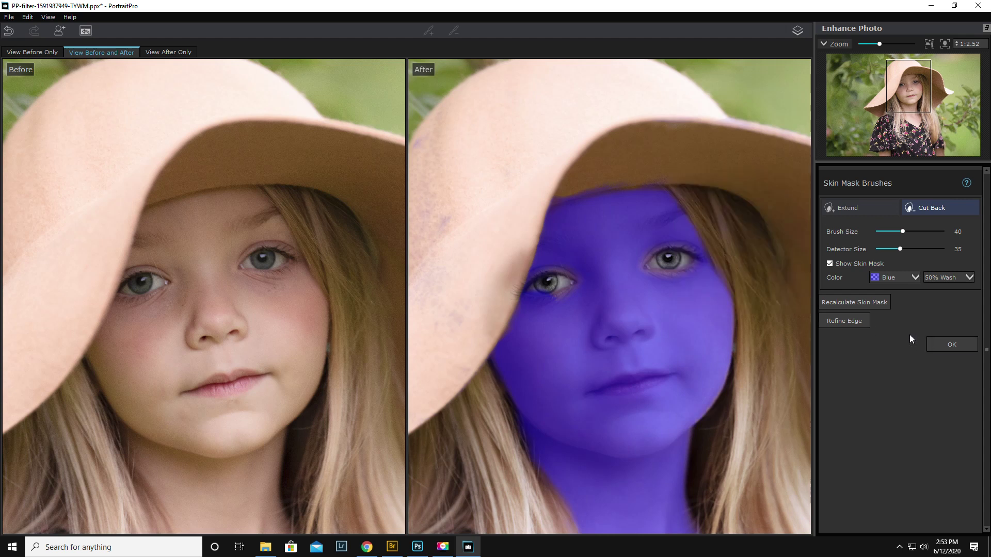
{"action": "left_click", "coordinate": [954, 343]}
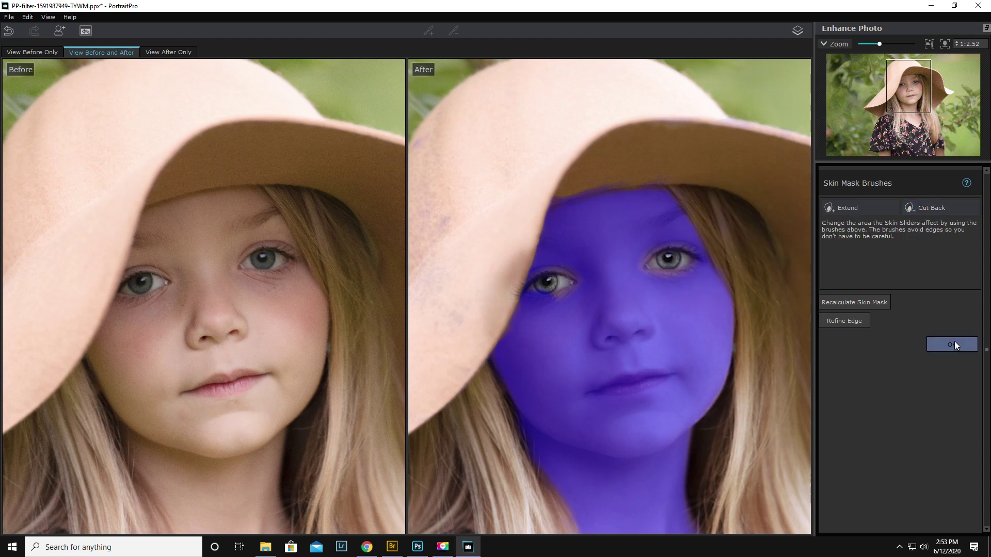
{"action": "mouse_move", "coordinate": [912, 248]}
{"action": "left_mouse_down"}
{"action": "mouse_move", "coordinate": [883, 245]}
{"action": "mouse_move", "coordinate": [902, 243]}
{"action": "left_mouse_up"}
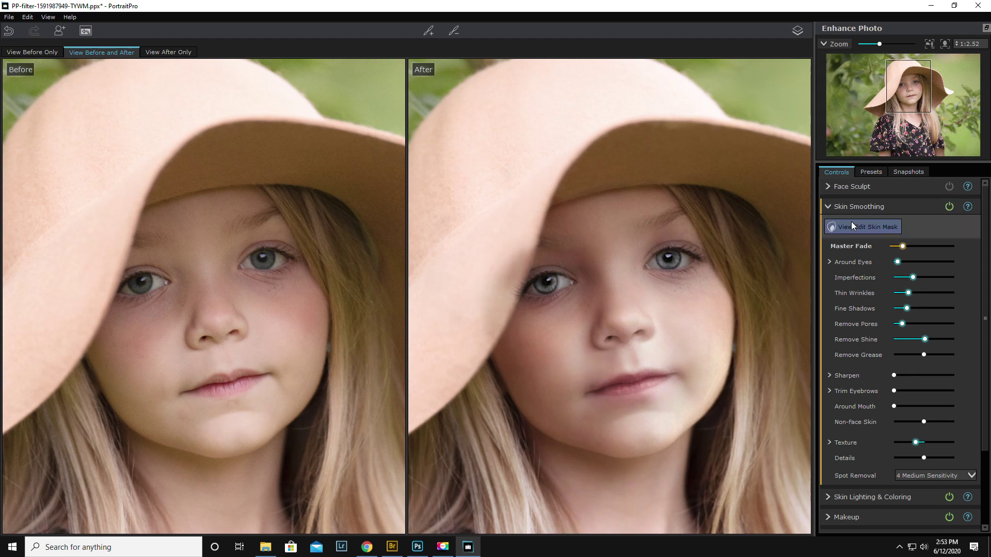
{"action": "left_click", "coordinate": [829, 206]}
- Try lighting the girl's face from below in Skin Lighting & Coloring, and return the vertical light control to its highest setting
{"action": "left_click", "coordinate": [828, 226]}
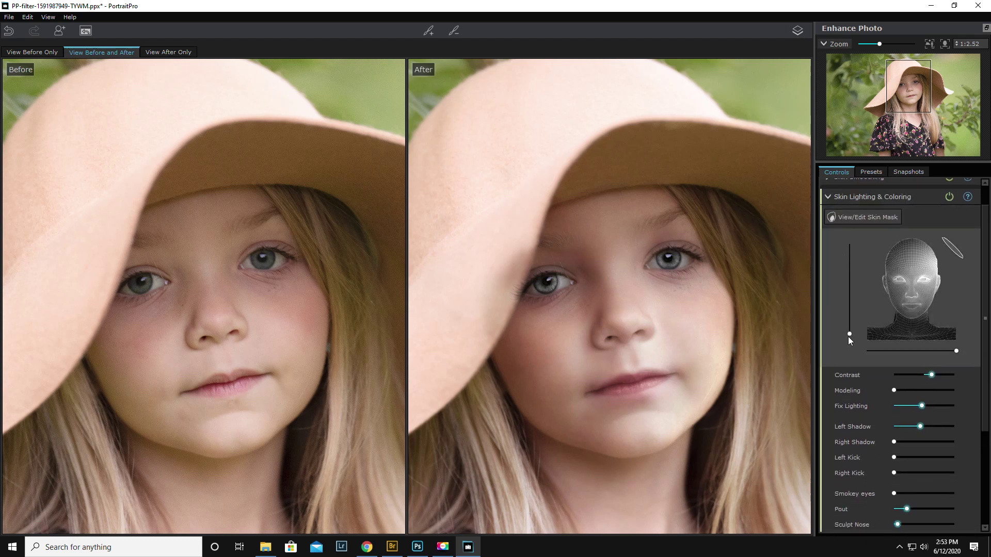
{"action": "left_click", "coordinate": [848, 334]}
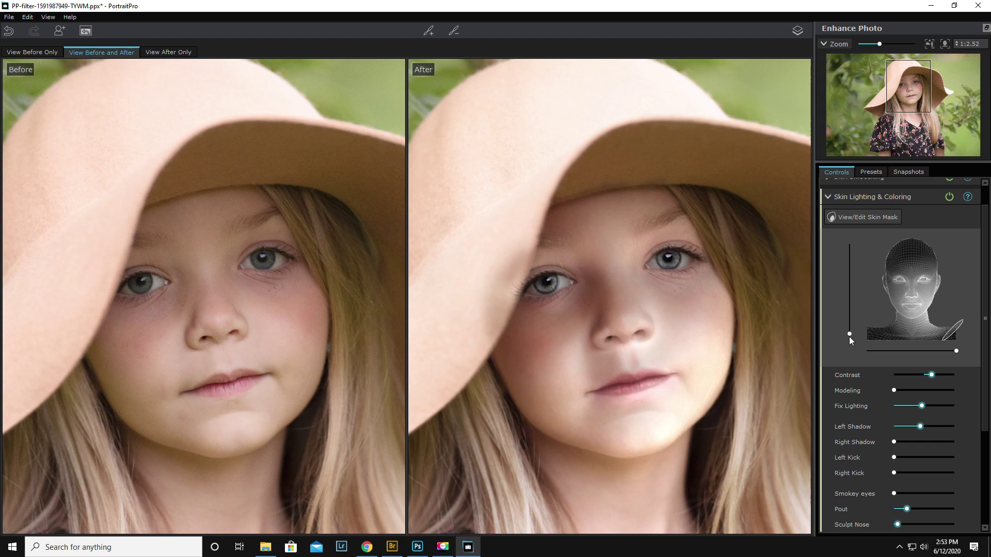
{"action": "left_click_drag", "start_coordinate": [851, 334], "coordinate": [838, 222]}
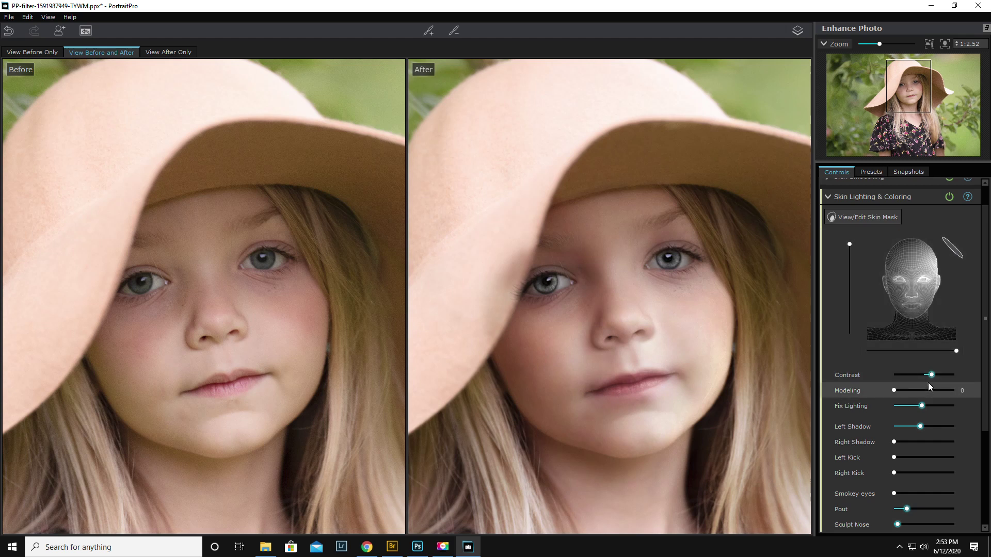
- Lower the skin lighting Contrast below its midpoint, increase Left Shadow, add a slight Right Kick, and raise Pout slightly
{"action": "left_click_drag", "start_coordinate": [931, 373], "coordinate": [917, 391]}
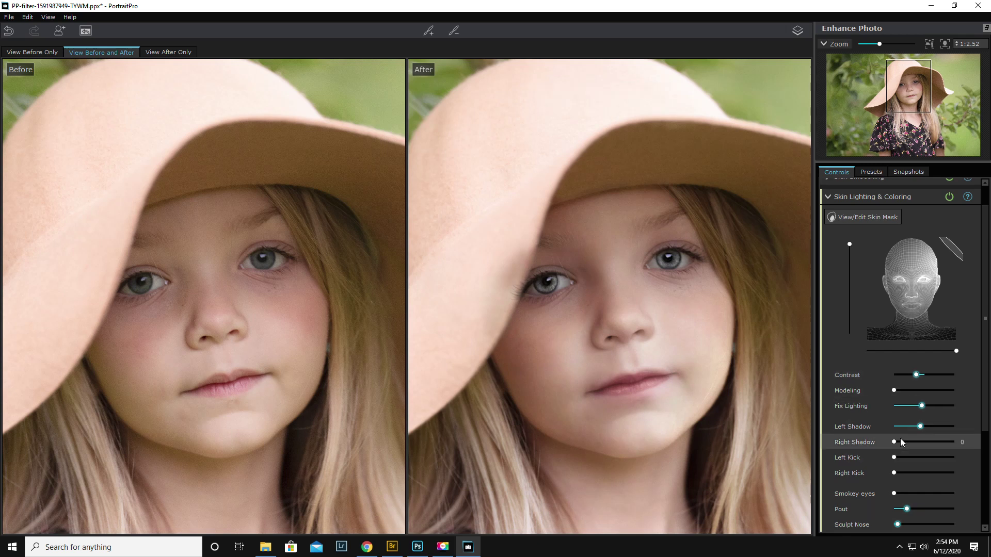
{"action": "mouse_move", "coordinate": [920, 426]}
{"action": "left_mouse_down"}
{"action": "mouse_move", "coordinate": [909, 429]}
{"action": "mouse_move", "coordinate": [941, 427]}
{"action": "mouse_move", "coordinate": [931, 427]}
{"action": "left_mouse_up"}
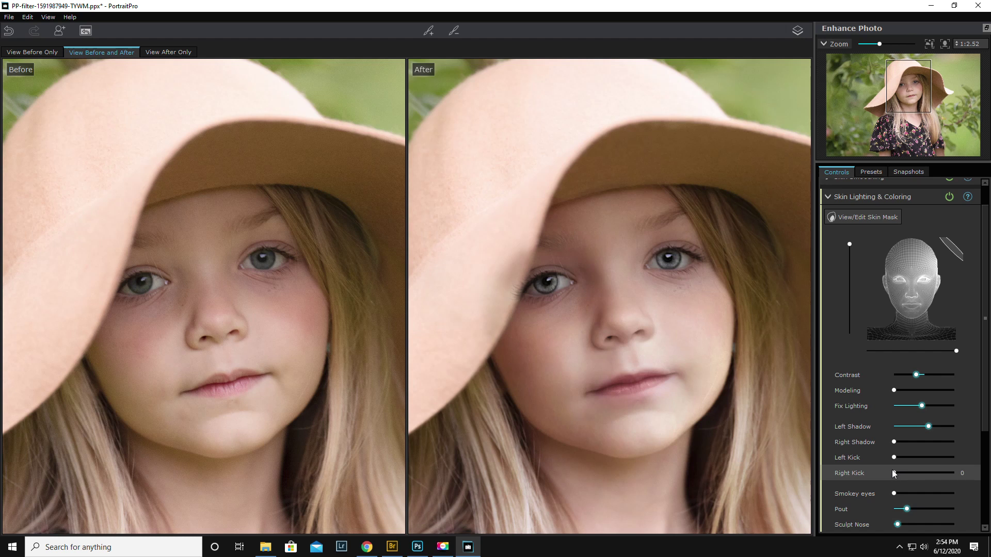
{"action": "left_click_drag", "start_coordinate": [894, 472], "coordinate": [900, 473]}
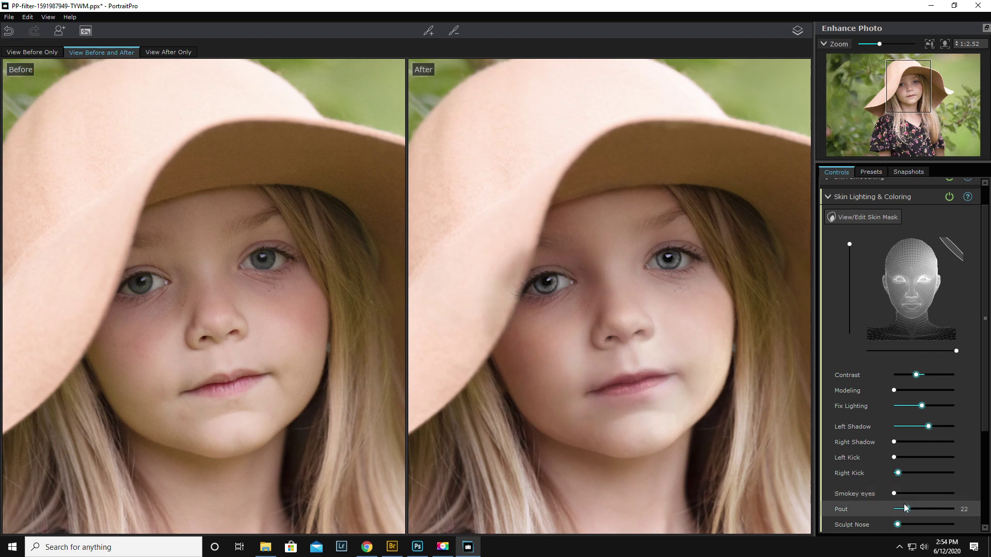
{"action": "mouse_move", "coordinate": [906, 509]}
{"action": "left_mouse_down"}
{"action": "mouse_move", "coordinate": [885, 509]}
{"action": "mouse_move", "coordinate": [922, 510]}
{"action": "mouse_move", "coordinate": [909, 510]}
{"action": "left_mouse_up"}
{"action": "left_click", "coordinate": [828, 196]}
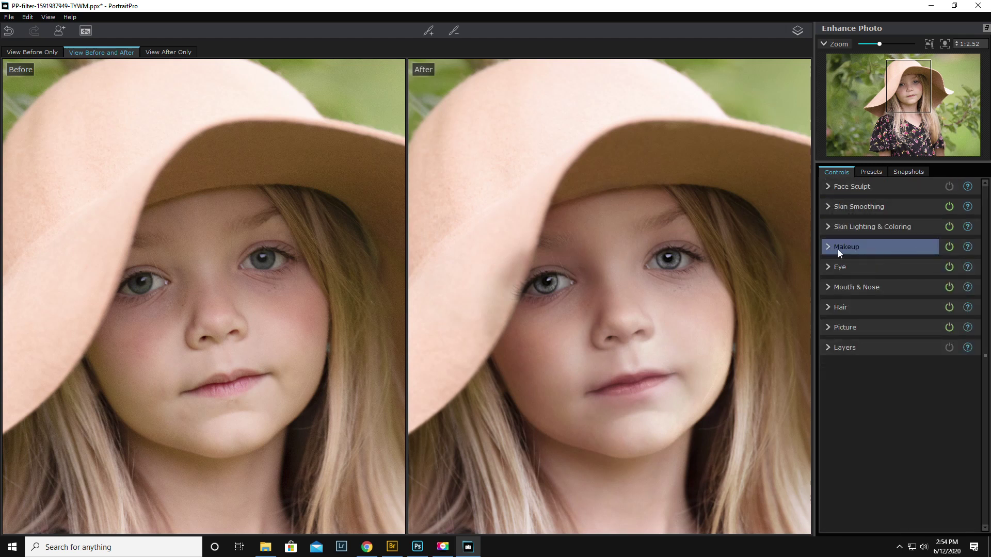
- Compare the face with Makeup off and on, keep it on, and reduce the Lipstick amount while brightening its red color
{"action": "left_click", "coordinate": [950, 248]}
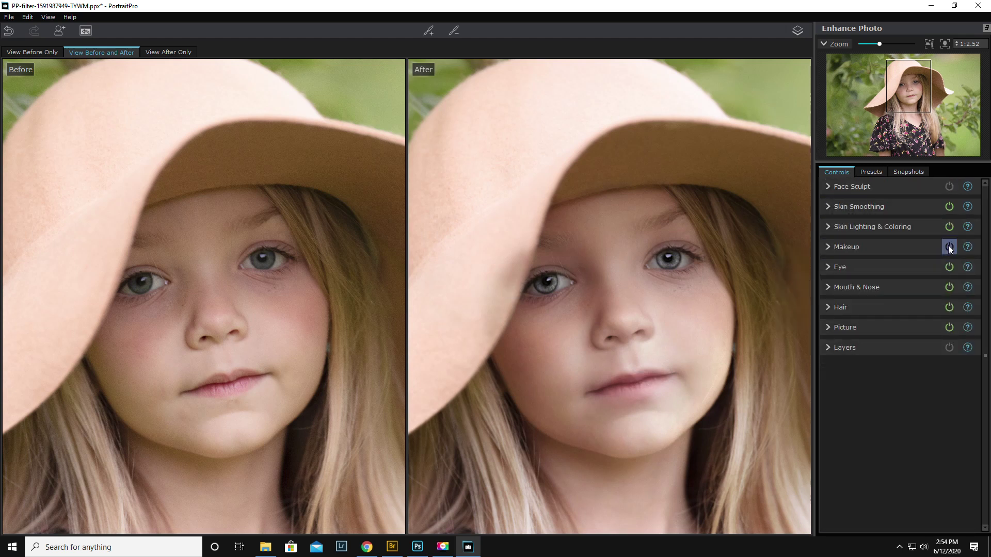
{"action": "left_click", "coordinate": [950, 248]}
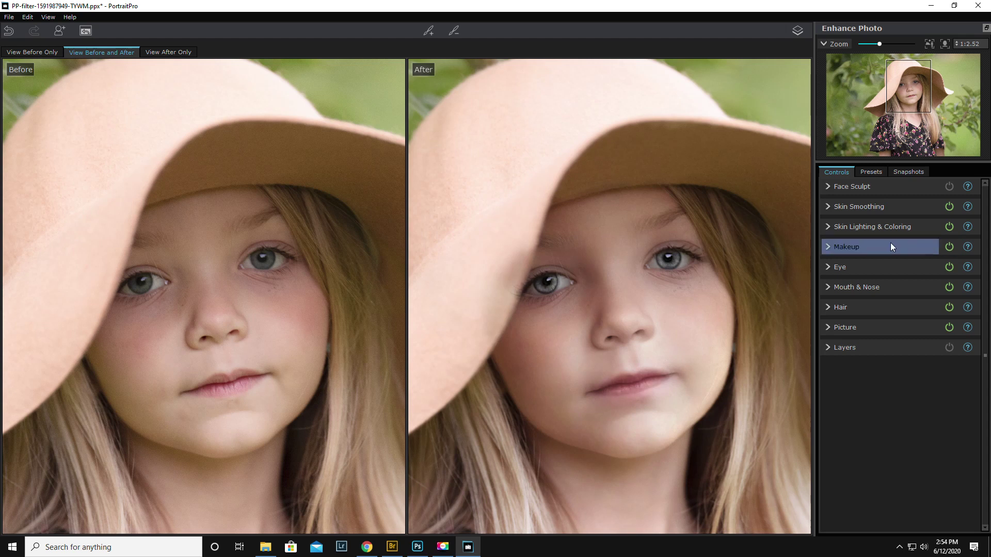
{"action": "left_click", "coordinate": [828, 247]}
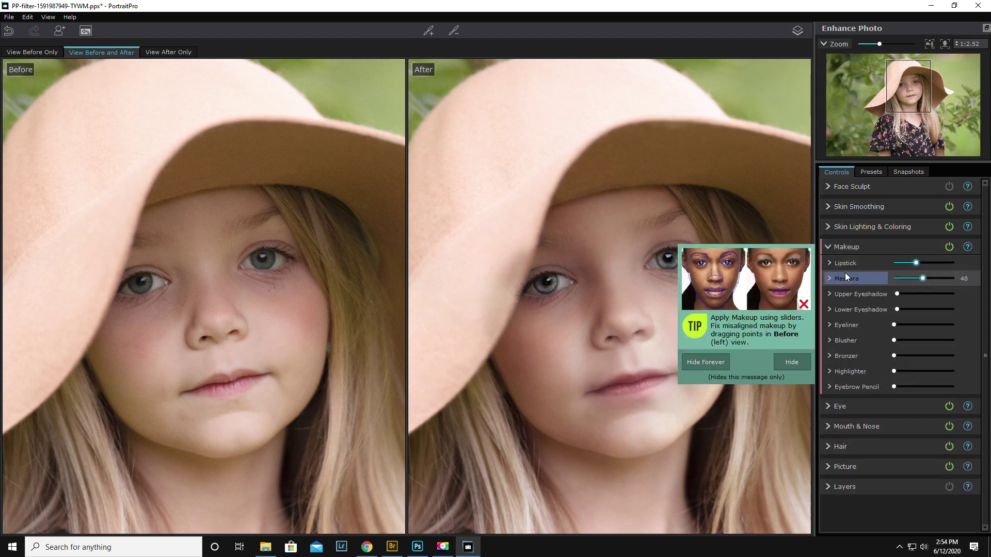
{"action": "left_click_drag", "start_coordinate": [916, 261], "coordinate": [902, 264]}
{"action": "left_click", "coordinate": [794, 361]}
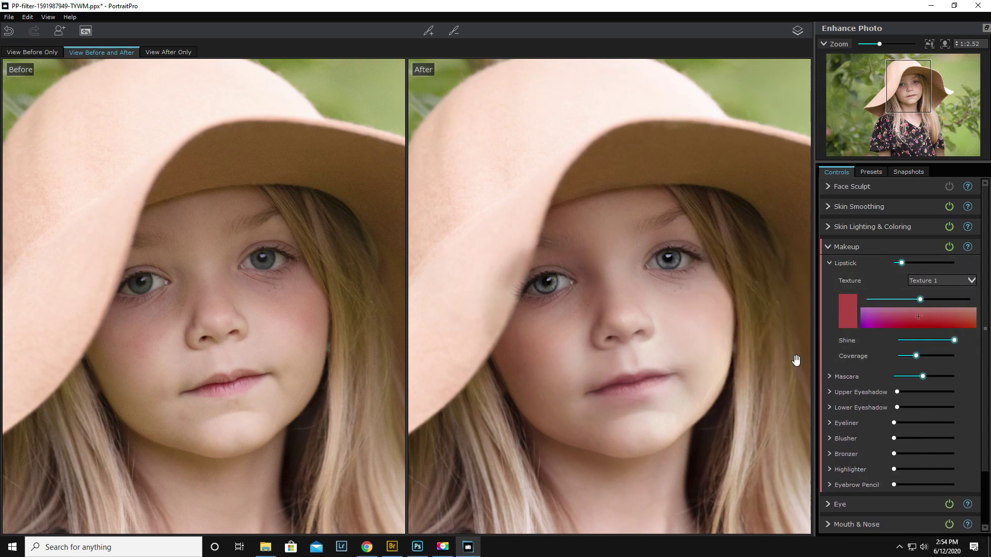
{"action": "left_click_drag", "start_coordinate": [908, 299], "coordinate": [943, 308]}
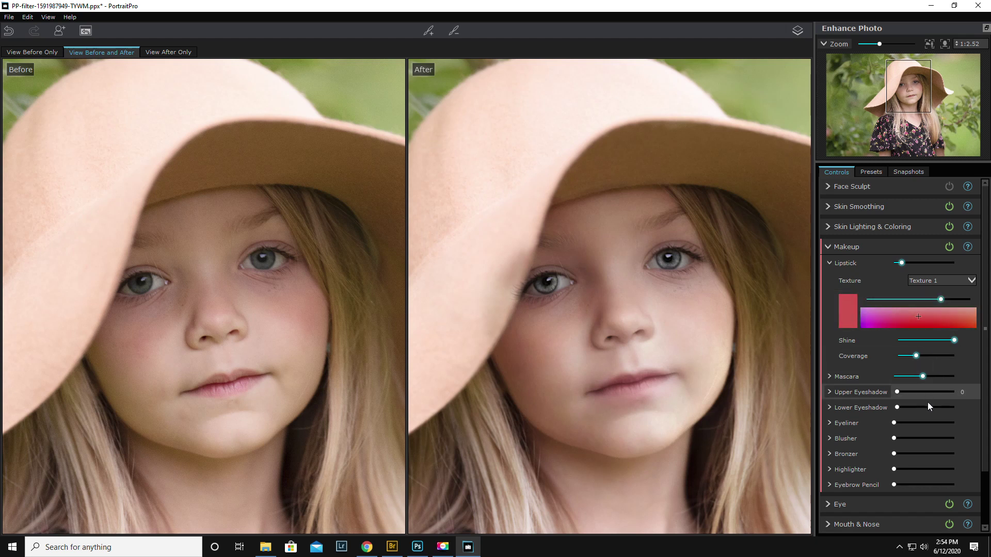
- Increase the Mascara amount to about 60 and close the Makeup settings
{"action": "left_click_drag", "start_coordinate": [922, 379], "coordinate": [932, 380]}
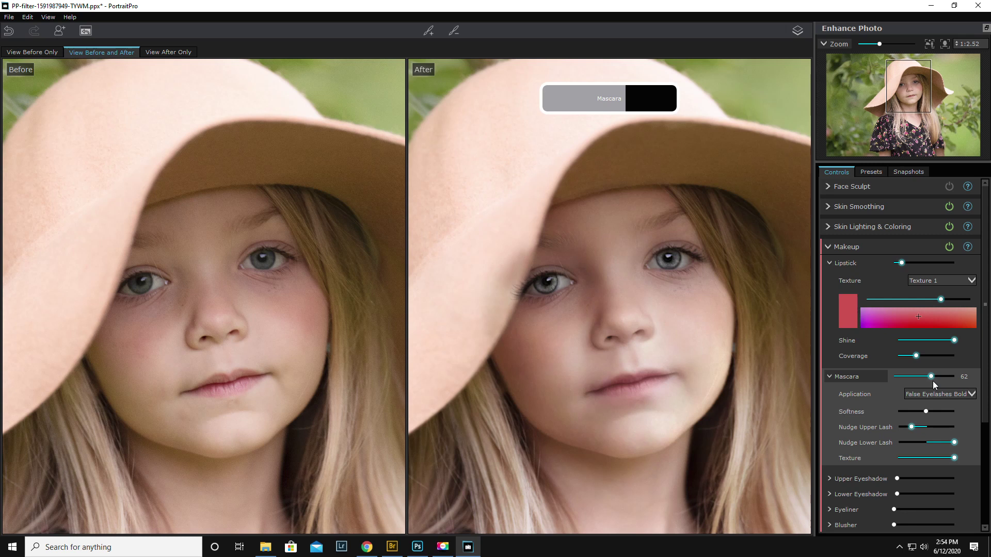
{"action": "mouse_move", "coordinate": [934, 381]}
{"action": "left_mouse_down"}
{"action": "mouse_move", "coordinate": [955, 382]}
{"action": "mouse_move", "coordinate": [915, 388]}
{"action": "mouse_move", "coordinate": [933, 388]}
{"action": "left_mouse_up"}
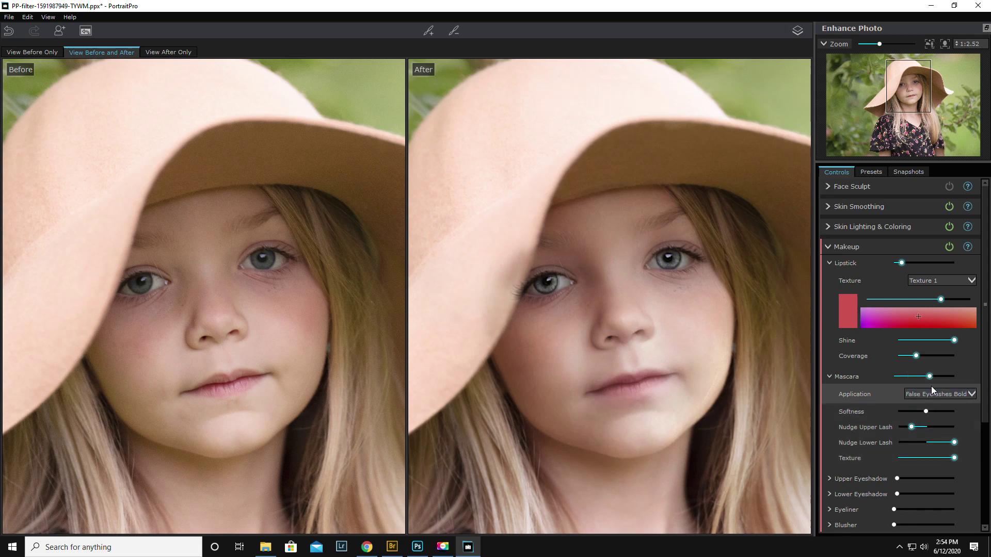
{"action": "left_click", "coordinate": [827, 246]}
- Compare the Eye adjustments off and on and keep them on, but switch off the Mouth & Nose adjustments
{"action": "left_click", "coordinate": [950, 267]}
{"action": "left_click", "coordinate": [950, 268]}
{"action": "left_click", "coordinate": [949, 267]}
{"action": "left_click", "coordinate": [950, 268]}
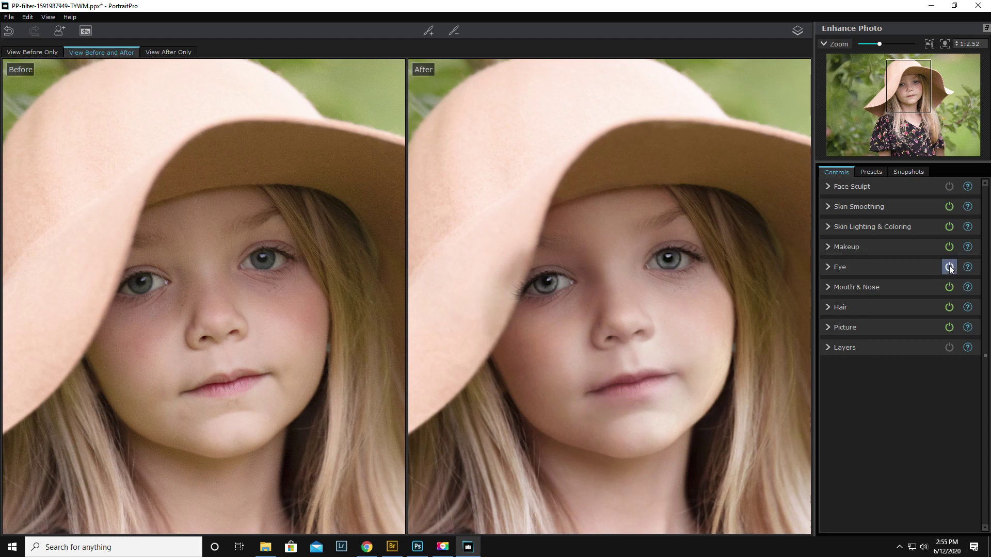
{"action": "left_click", "coordinate": [949, 285]}
{"action": "left_click", "coordinate": [949, 285]}
{"action": "left_click", "coordinate": [948, 286]}
- Increase the Shine and Blacks of the girl's hair, and return the finished PortraitPro retouch to Photoshop
{"action": "left_click", "coordinate": [828, 308]}
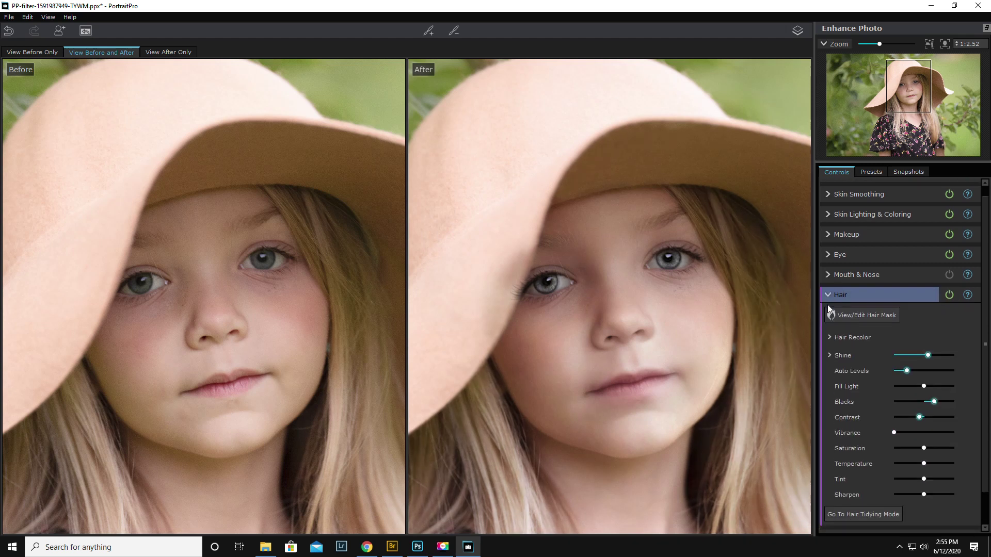
{"action": "mouse_move", "coordinate": [927, 355]}
{"action": "left_mouse_down"}
{"action": "mouse_move", "coordinate": [907, 357]}
{"action": "mouse_move", "coordinate": [948, 365]}
{"action": "mouse_move", "coordinate": [938, 361]}
{"action": "left_mouse_up"}
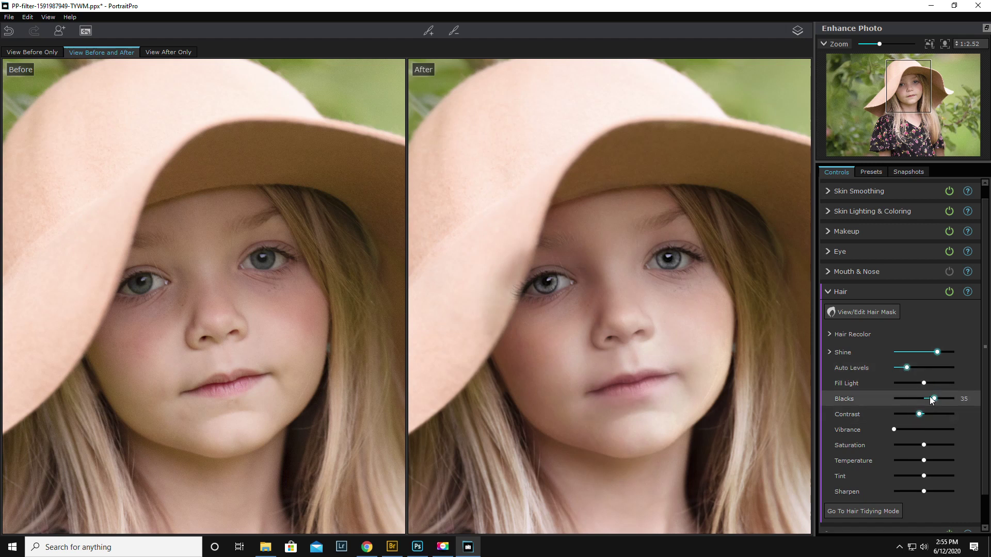
{"action": "mouse_move", "coordinate": [932, 400]}
{"action": "left_mouse_down"}
{"action": "mouse_move", "coordinate": [914, 401]}
{"action": "mouse_move", "coordinate": [948, 406]}
{"action": "mouse_move", "coordinate": [938, 402]}
{"action": "left_mouse_up"}
{"action": "left_click", "coordinate": [829, 292]}
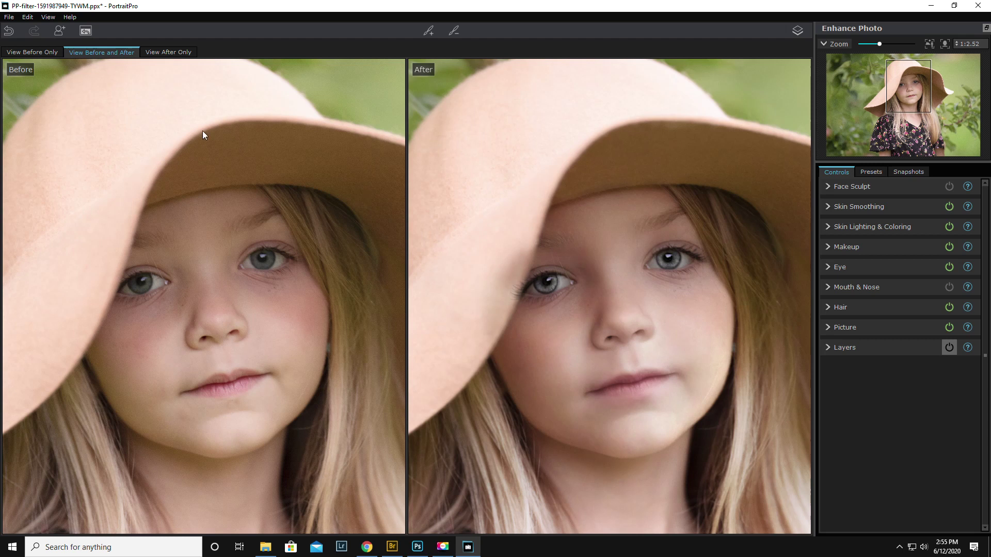
{"action": "left_click", "coordinate": [83, 31]}
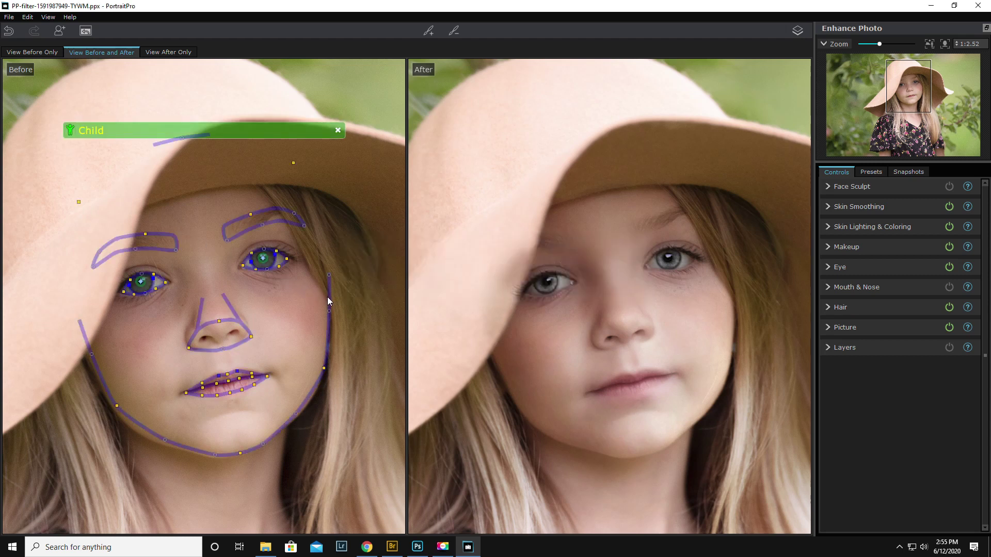
{"action": "key", "text": "space"}
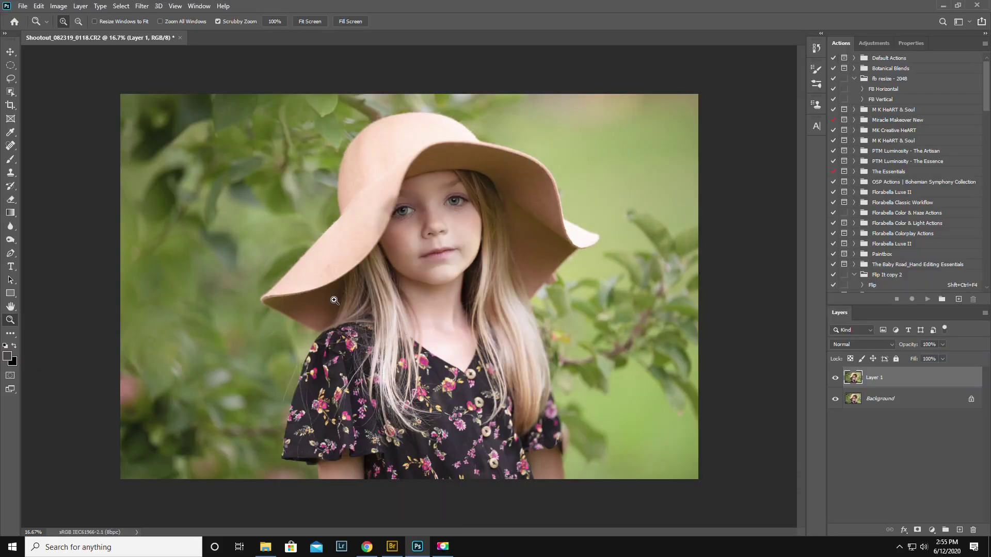
- Add a white layer mask to Layer 1 and select the Brush tool for masking around the girl's face
{"action": "left_click", "coordinate": [392, 200]}
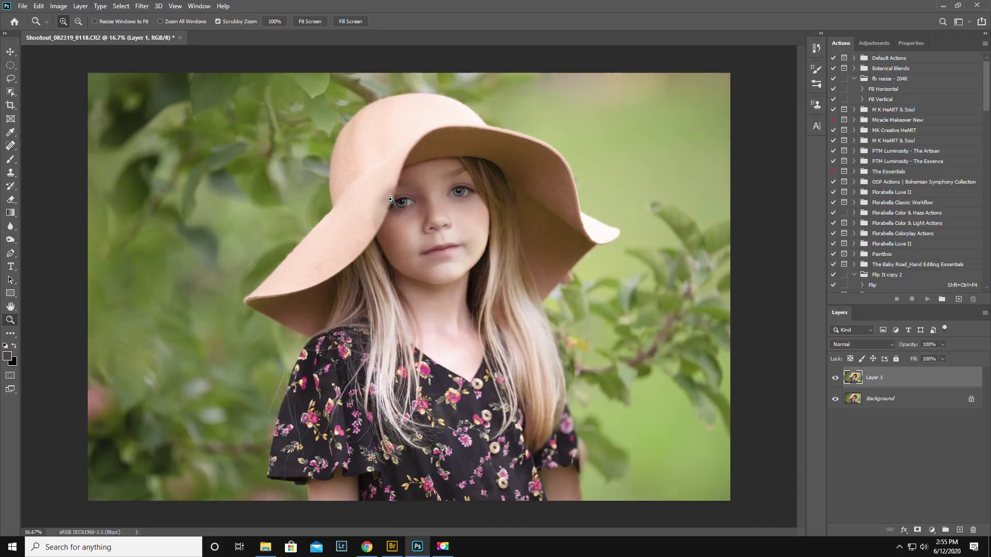
{"action": "left_click", "coordinate": [399, 203]}
{"action": "left_click", "coordinate": [403, 206]}
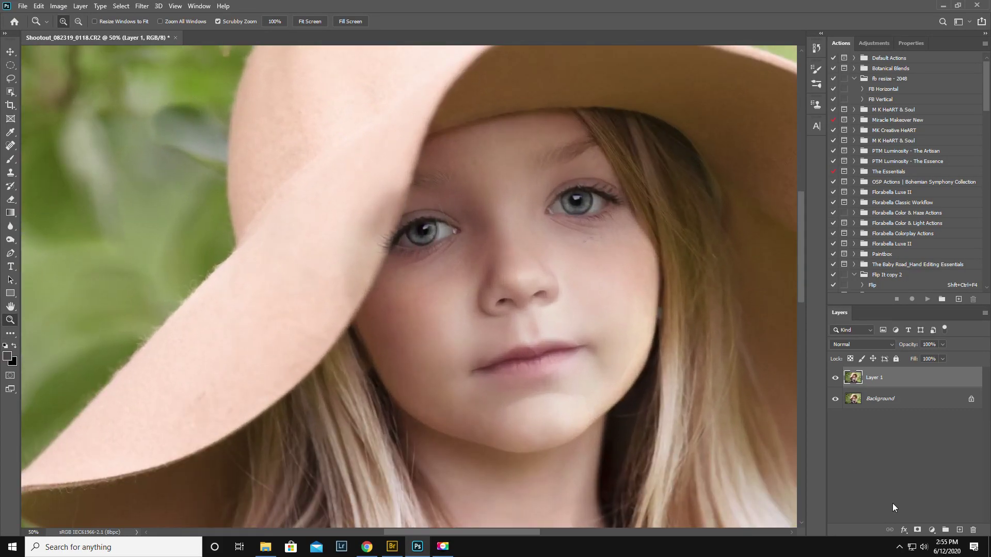
{"action": "left_click", "coordinate": [917, 530]}
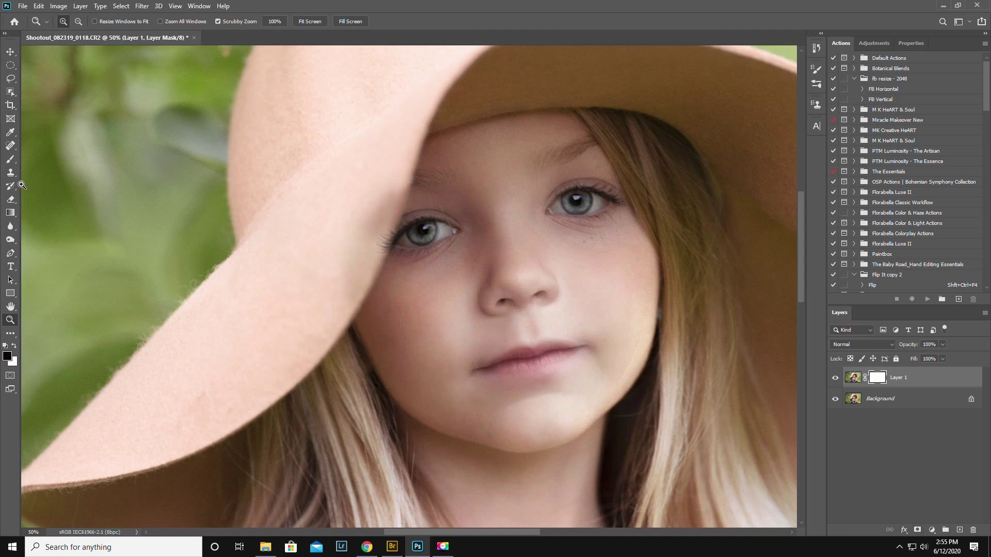
{"action": "left_click", "coordinate": [10, 160]}
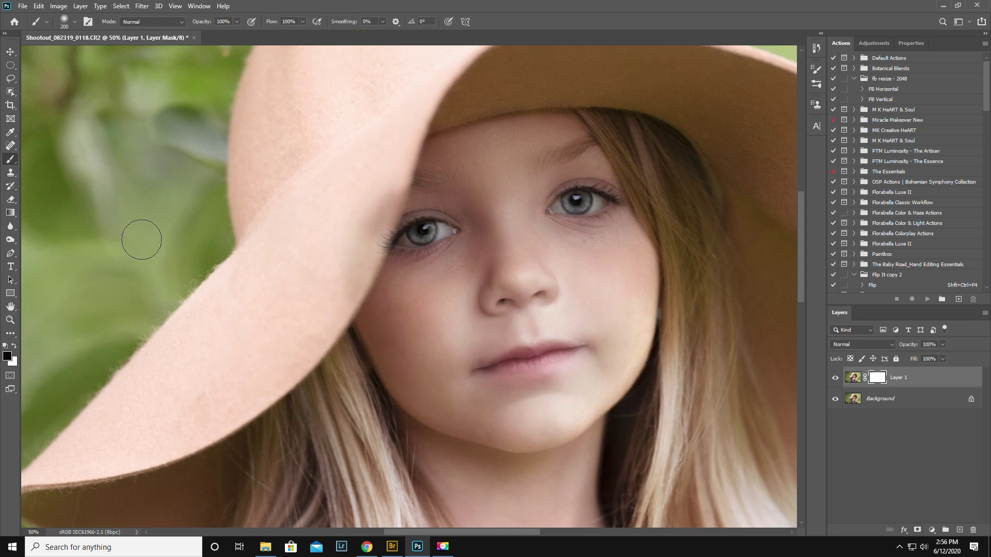
- Paint black on Layer 1's mask along the hat brim beside and above the face with a hard 80 px brush
{"action": "right_click", "coordinate": [344, 233]}
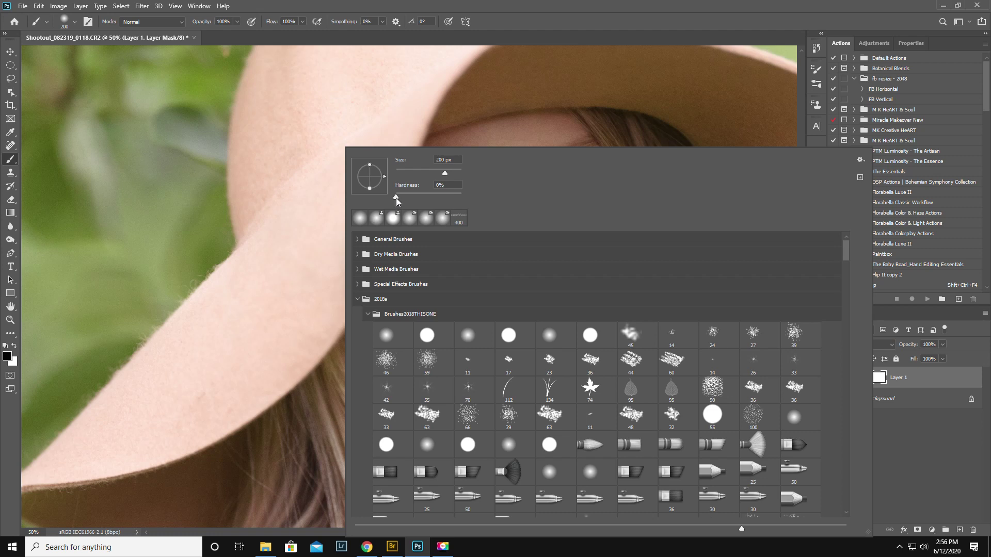
{"action": "left_click_drag", "start_coordinate": [396, 197], "coordinate": [488, 203]}
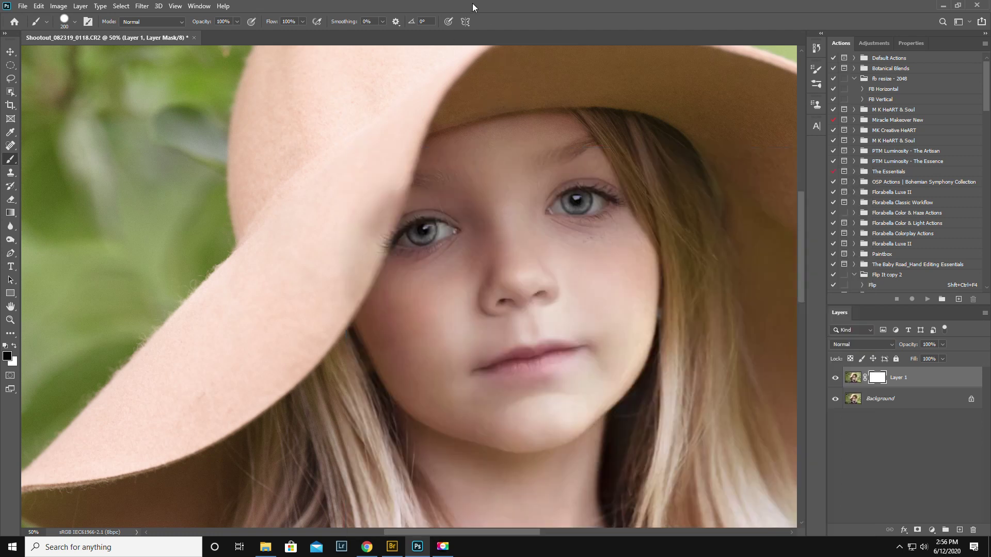
{"action": "key", "text": "bracketleft"}
{"action": "key", "text": "bracketleft"}
{"action": "key", "text": "bracketleft"}
{"action": "key", "text": "bracketleft"}
{"action": "key", "text": "bracketleft"}
{"action": "key", "text": "bracketleft"}
{"action": "mouse_move", "coordinate": [366, 269]}
{"action": "left_mouse_down"}
{"action": "mouse_move", "coordinate": [398, 192]}
{"action": "mouse_move", "coordinate": [407, 121]}
{"action": "left_mouse_up"}
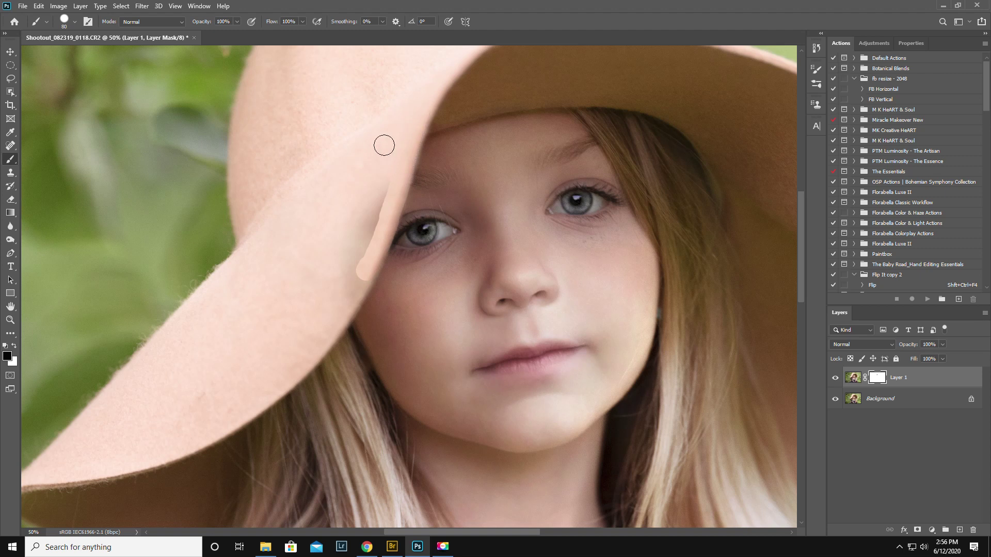
{"action": "mouse_move", "coordinate": [335, 325]}
{"action": "left_mouse_down"}
{"action": "mouse_move", "coordinate": [375, 261]}
{"action": "mouse_move", "coordinate": [405, 139]}
{"action": "mouse_move", "coordinate": [343, 240]}
{"action": "mouse_move", "coordinate": [315, 301]}
{"action": "mouse_move", "coordinate": [322, 313]}
{"action": "mouse_move", "coordinate": [374, 239]}
{"action": "mouse_move", "coordinate": [380, 191]}
{"action": "mouse_move", "coordinate": [333, 293]}
{"action": "left_mouse_up"}
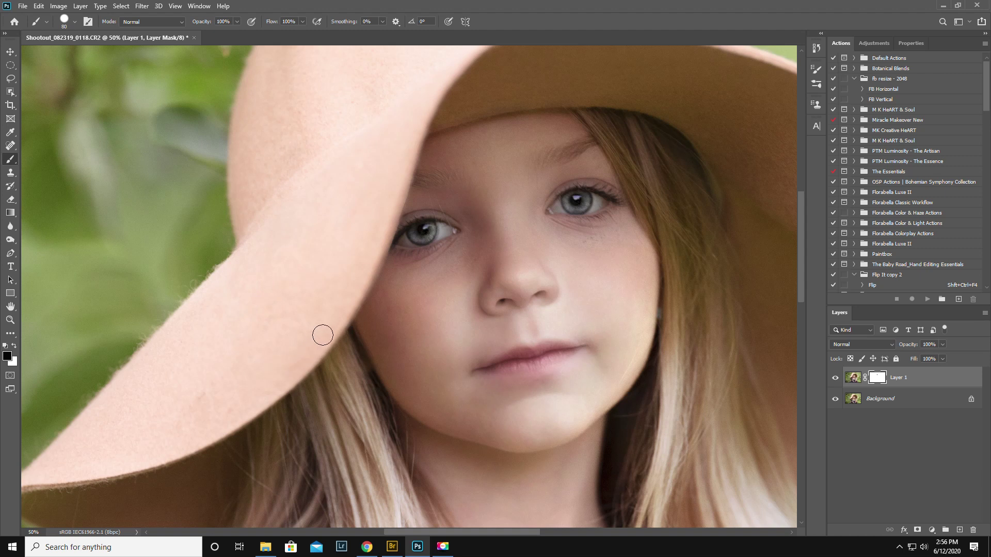
{"action": "mouse_move", "coordinate": [371, 261]}
{"action": "left_mouse_down"}
{"action": "mouse_move", "coordinate": [425, 120]}
{"action": "mouse_move", "coordinate": [459, 96]}
{"action": "mouse_move", "coordinate": [503, 92]}
{"action": "mouse_move", "coordinate": [441, 119]}
{"action": "left_mouse_up"}
{"action": "mouse_move", "coordinate": [558, 102]}
{"action": "left_mouse_down"}
{"action": "mouse_move", "coordinate": [432, 113]}
{"action": "mouse_move", "coordinate": [421, 127]}
{"action": "left_mouse_up"}
{"action": "scroll", "coordinate": [531, 82], "scroll_direction": "up", "scroll_amount": 2}
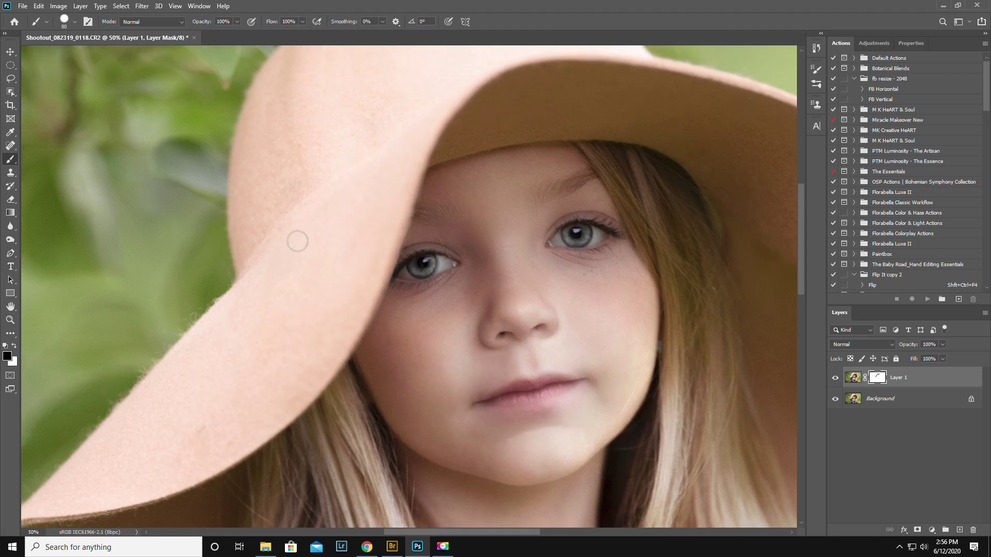
- Compare the portrait with the retouched Layer 1 hidden and shown, viewing the whole hat and face
{"action": "left_click", "coordinate": [9, 320]}
{"action": "left_click", "coordinate": [674, 341], "text": "alt"}
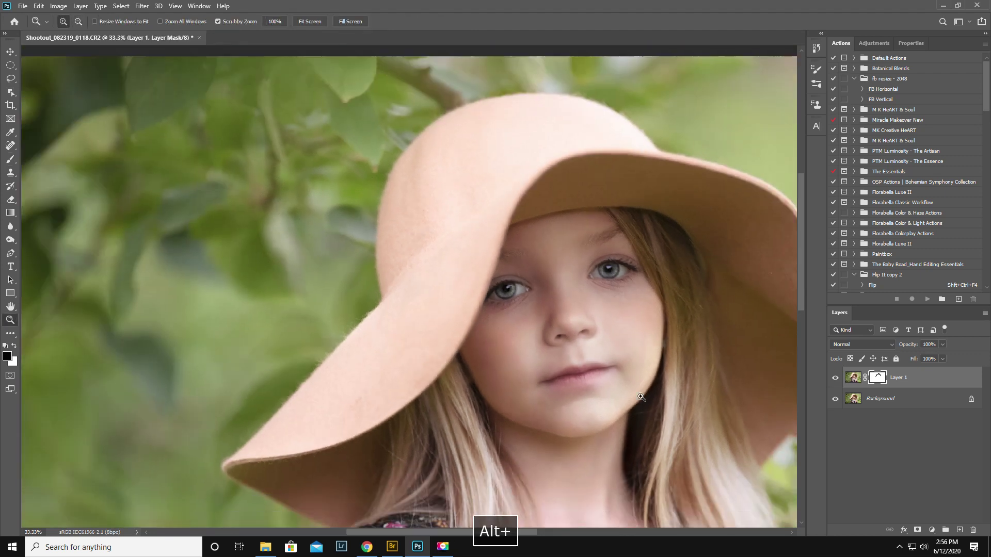
{"action": "left_click_drag", "start_coordinate": [485, 532], "coordinate": [526, 531]}
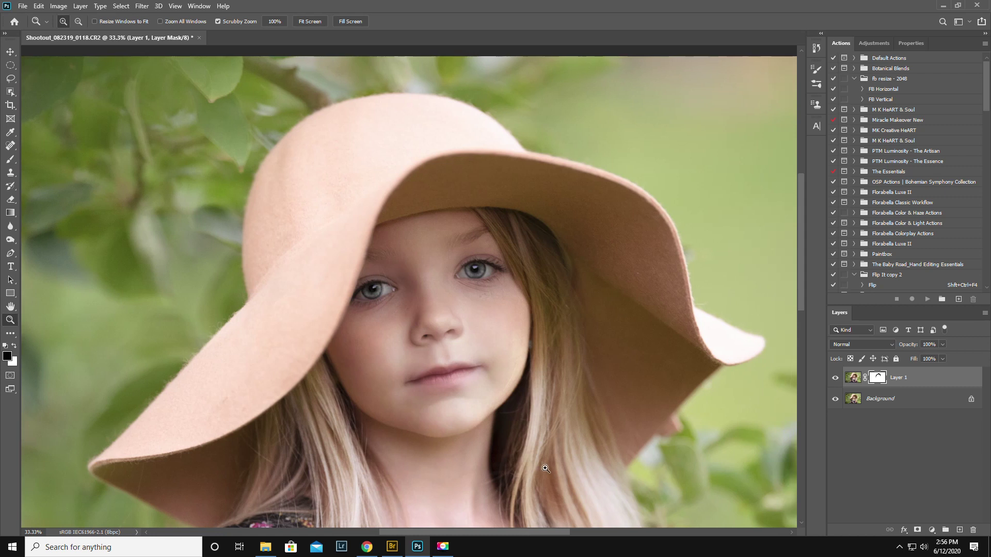
{"action": "scroll", "coordinate": [546, 469], "scroll_direction": "down", "scroll_amount": 2}
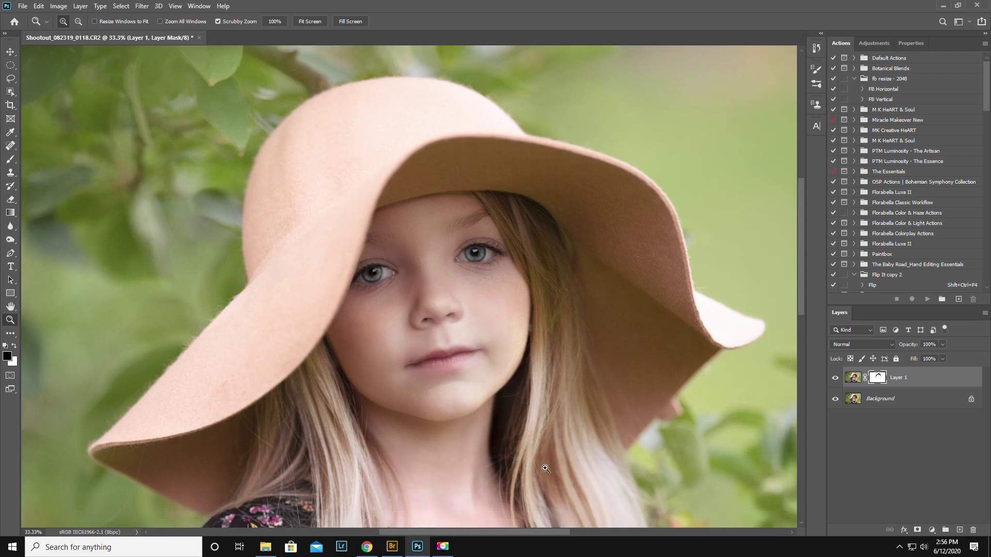
{"action": "left_click", "coordinate": [836, 379]}
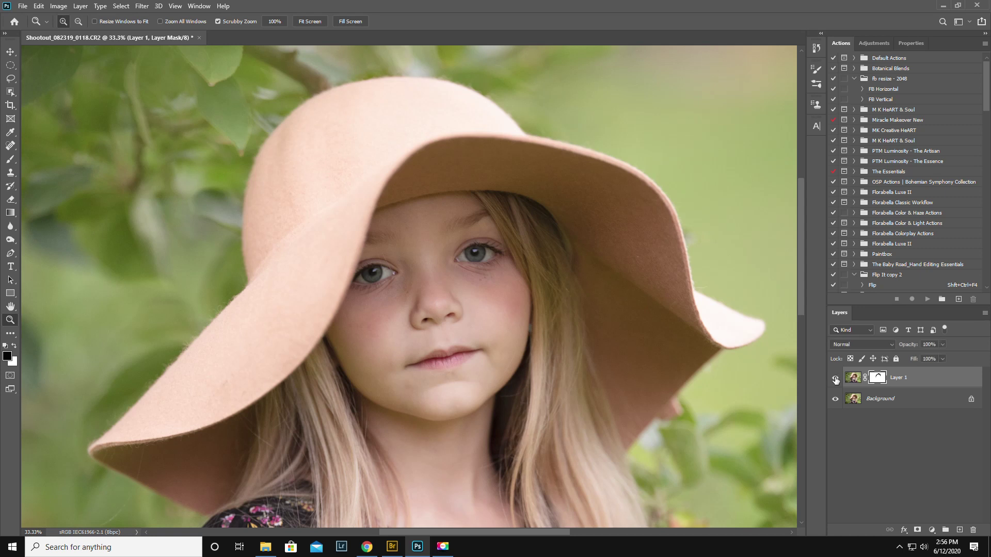
{"action": "left_click", "coordinate": [835, 380]}
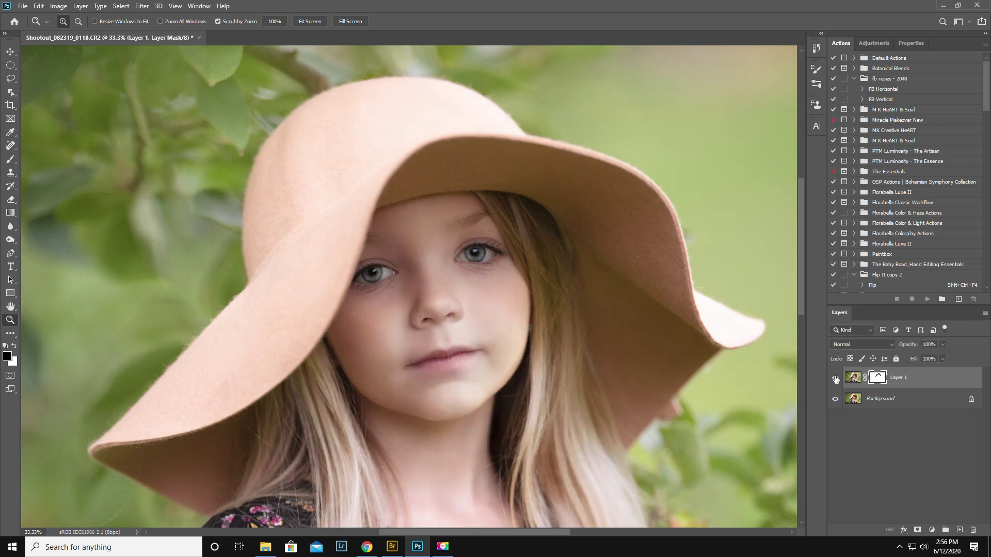
- Lower Layer 1's opacity to 75% and compare the whole photo with the layer hidden and shown
{"action": "left_click", "coordinate": [495, 328], "text": "alt"}
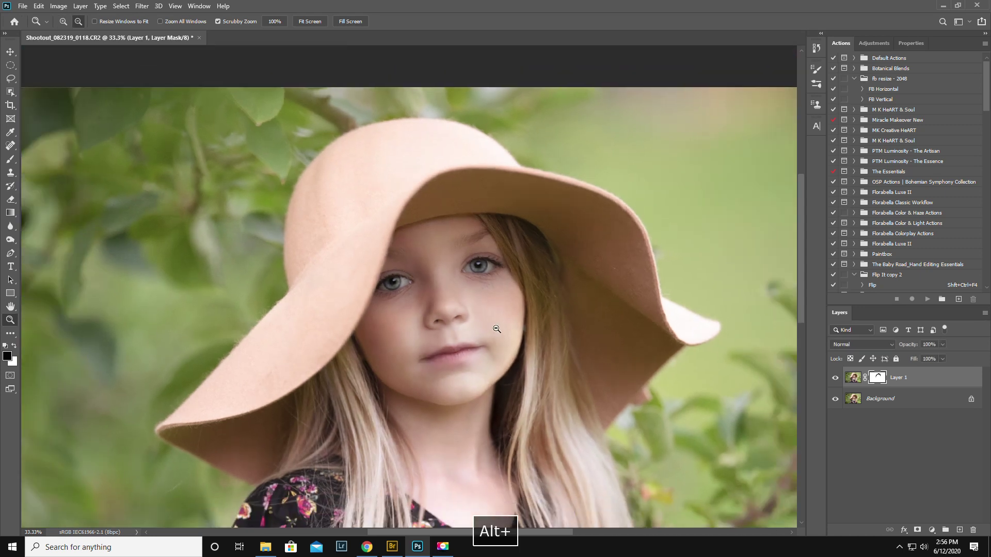
{"action": "left_click", "coordinate": [496, 329], "text": "alt"}
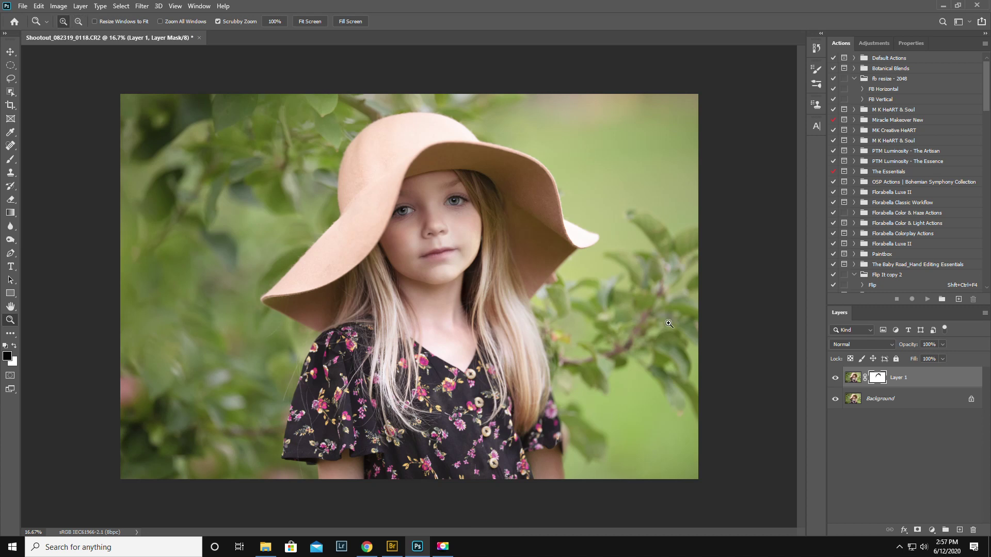
{"action": "left_click_drag", "start_coordinate": [910, 347], "coordinate": [898, 350]}
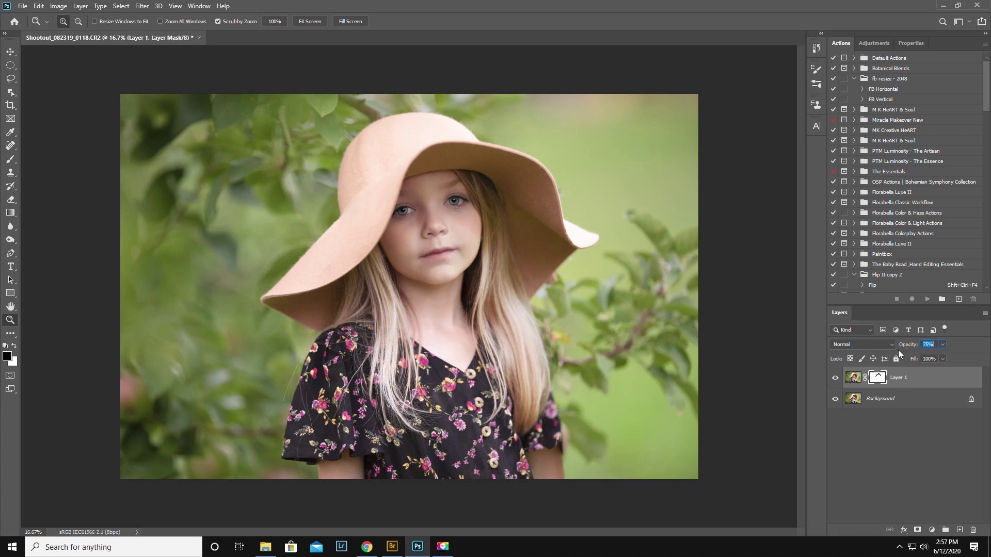
{"action": "left_click", "coordinate": [835, 380]}
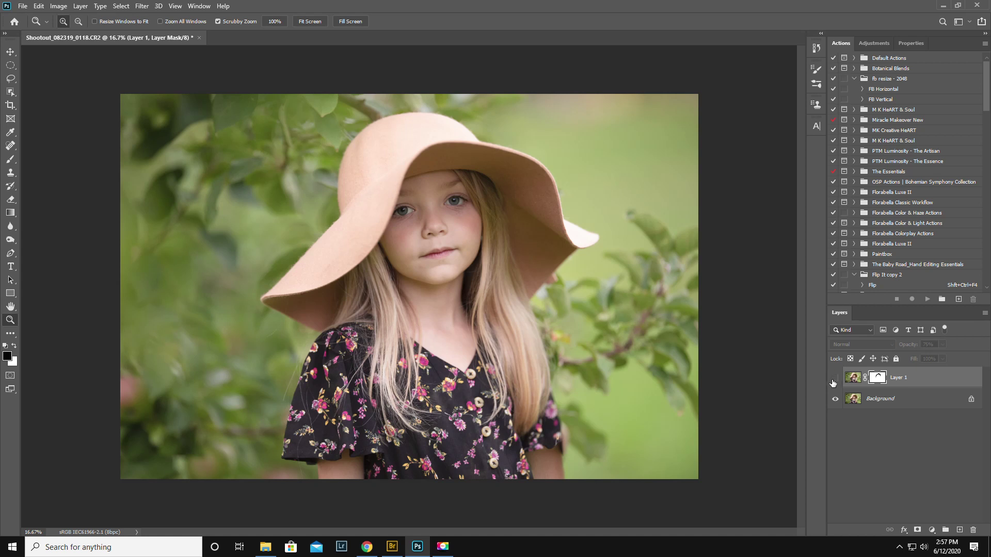
{"action": "left_click", "coordinate": [836, 380]}
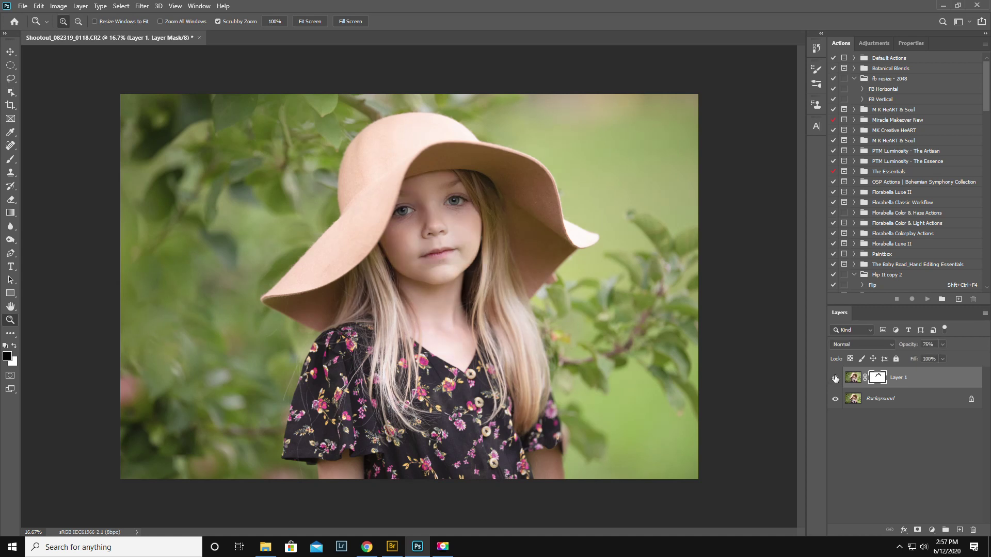
{"action": "left_click", "coordinate": [835, 379]}
{"action": "left_click", "coordinate": [836, 379]}
- Mask Layer 1 off the girl's dress by painting black with a 400 px brush at 0% hardness
{"action": "left_click", "coordinate": [10, 161]}
{"action": "key", "text": "bracketright"}
{"action": "key", "text": "bracketright"}
{"action": "key", "text": "bracketright"}
{"action": "key", "text": "bracketright"}
{"action": "key", "text": "bracketright"}
{"action": "key", "text": "bracketright"}
{"action": "key", "text": "bracketright"}
{"action": "key", "text": "bracketright"}
{"action": "key", "text": "bracketright"}
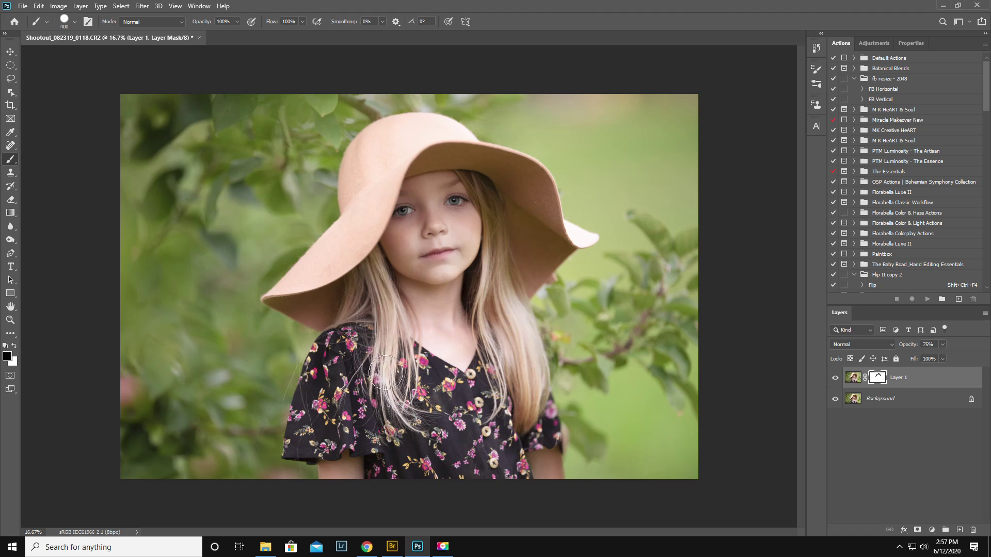
{"action": "right_click", "coordinate": [384, 368]}
{"action": "left_click", "coordinate": [443, 198]}
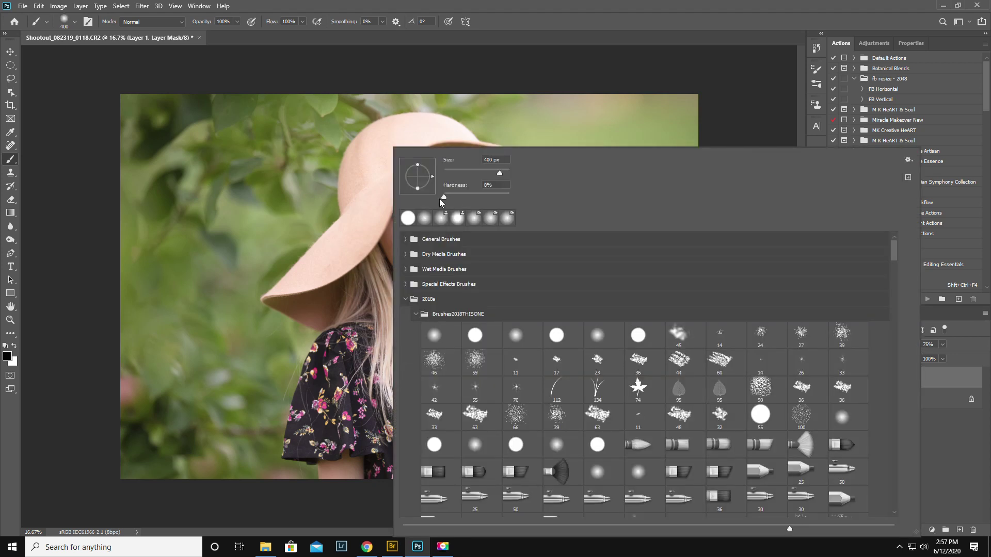
{"action": "left_click", "coordinate": [454, 3]}
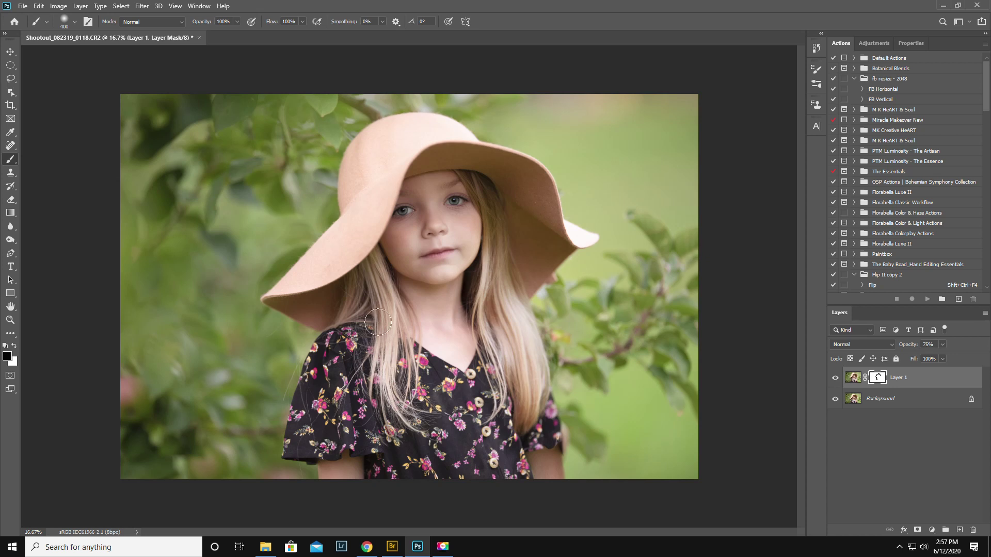
{"action": "mouse_move", "coordinate": [290, 400]}
{"action": "left_mouse_down"}
{"action": "mouse_move", "coordinate": [341, 496]}
{"action": "mouse_move", "coordinate": [472, 471]}
{"action": "mouse_move", "coordinate": [511, 435]}
{"action": "mouse_move", "coordinate": [536, 385]}
{"action": "left_mouse_up"}
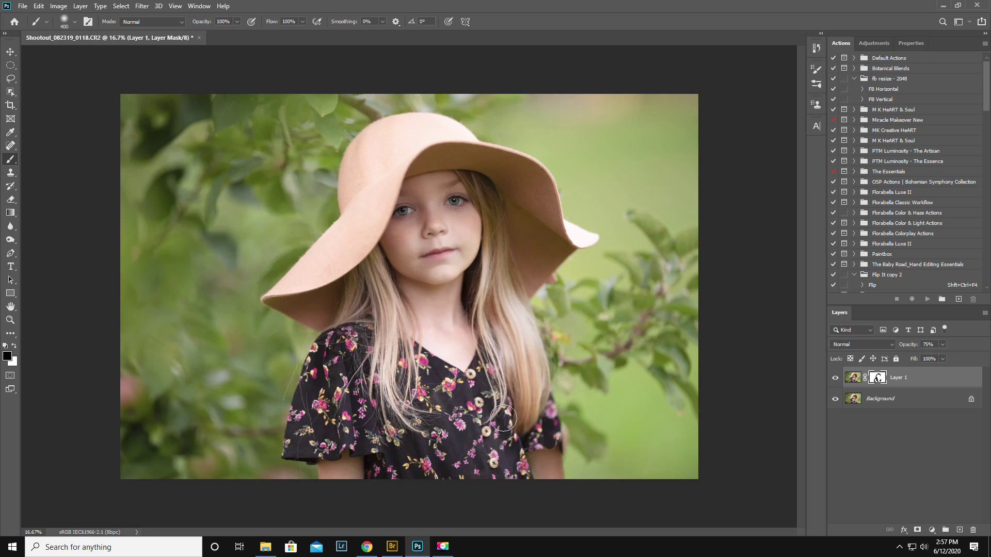
- Paint white on the mask over the lower hair to restore the retouch, and compare Layer 1 hidden and shown
{"action": "key", "text": "x"}
{"action": "mouse_move", "coordinate": [527, 396]}
{"action": "left_mouse_down"}
{"action": "mouse_move", "coordinate": [522, 416]}
{"action": "mouse_move", "coordinate": [524, 393]}
{"action": "left_mouse_up"}
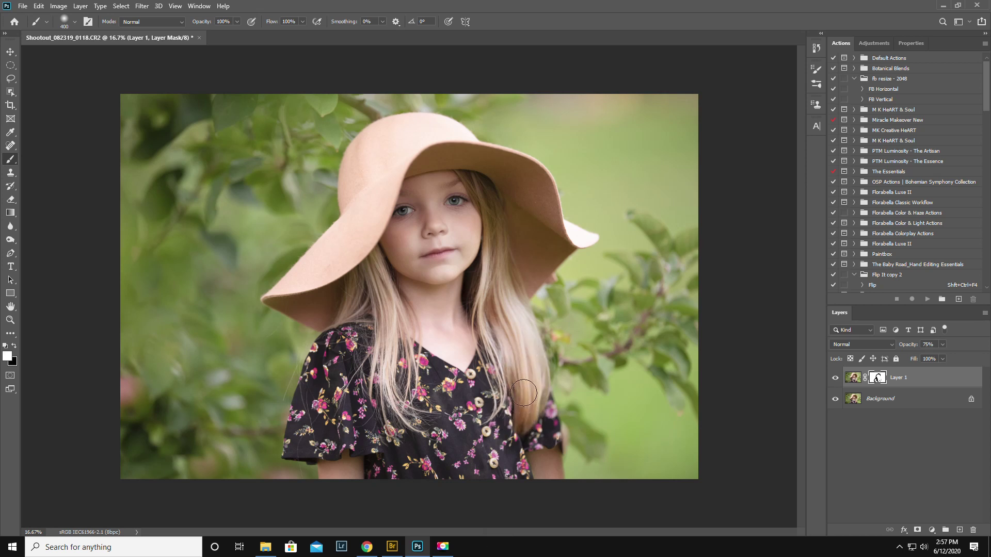
{"action": "left_click", "coordinate": [835, 378]}
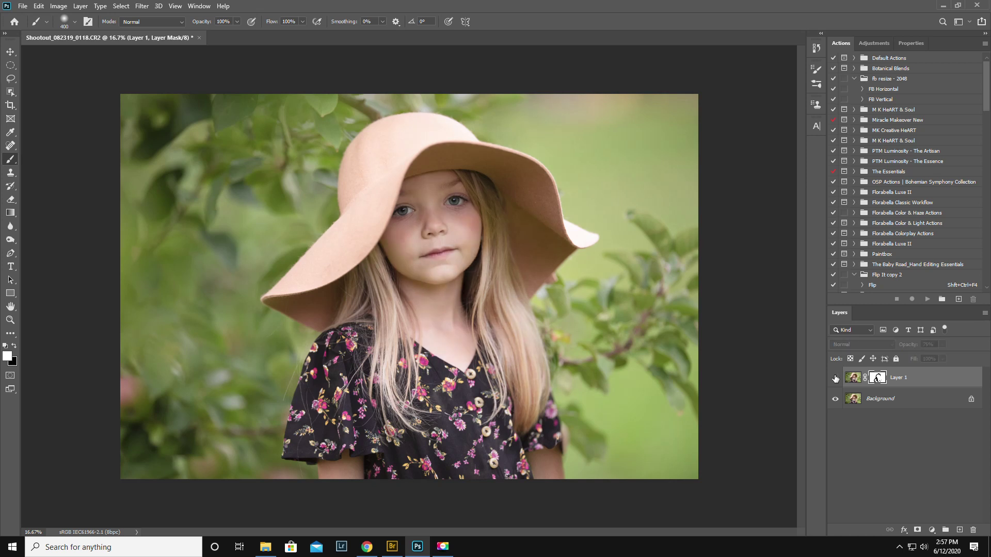
{"action": "left_click", "coordinate": [835, 378]}
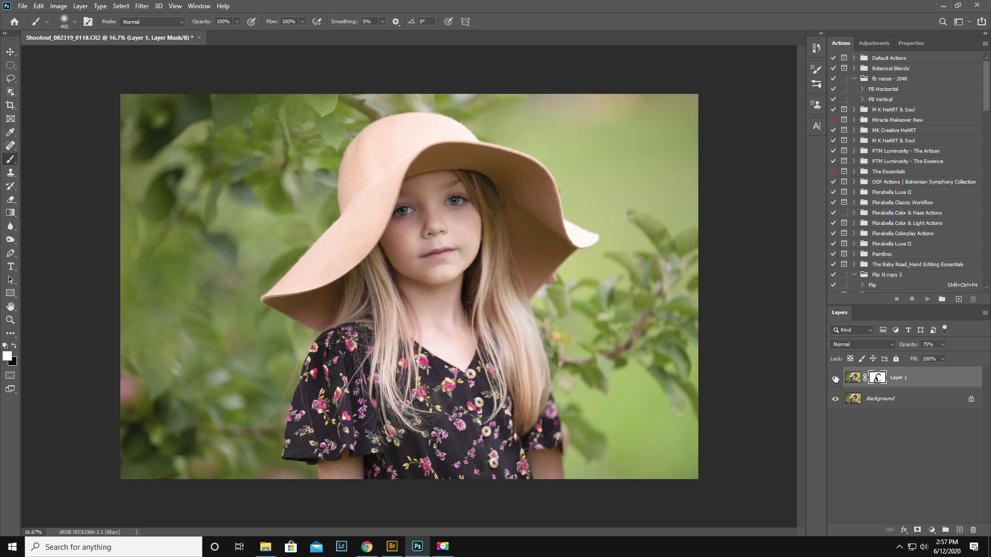
{"action": "left_click", "coordinate": [835, 378]}
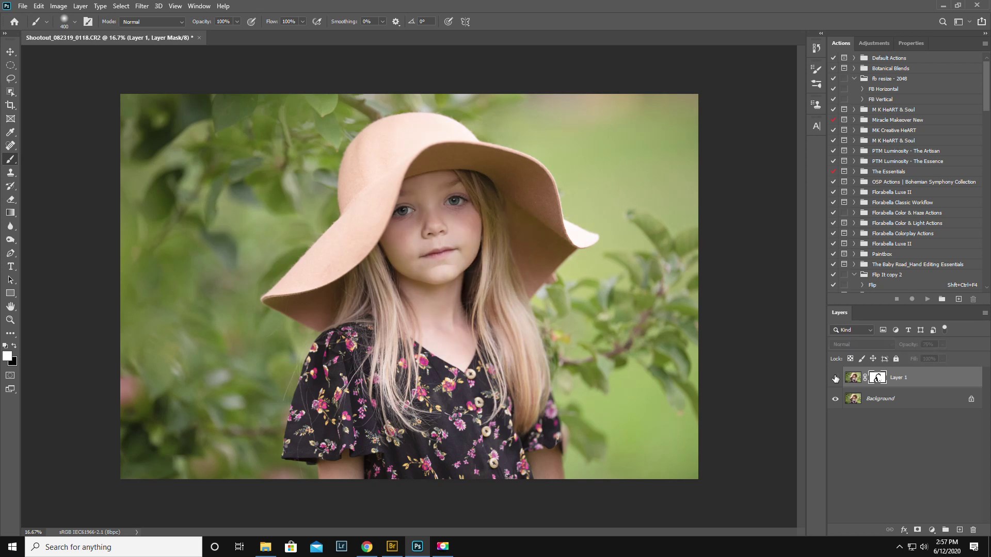
{"action": "left_click", "coordinate": [835, 378]}
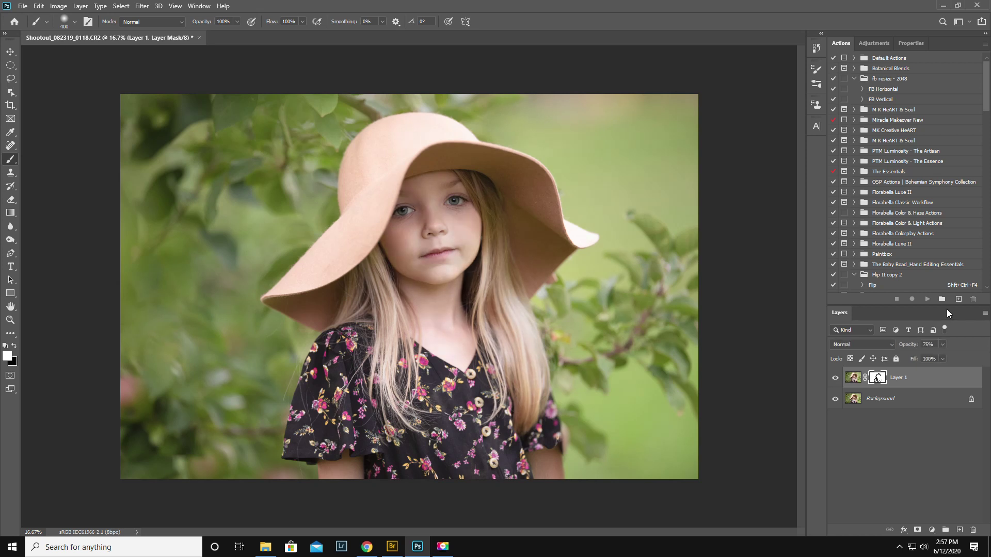
- Flatten the image and add a Curves adjustment layer above the Background
{"action": "left_click", "coordinate": [985, 314]}
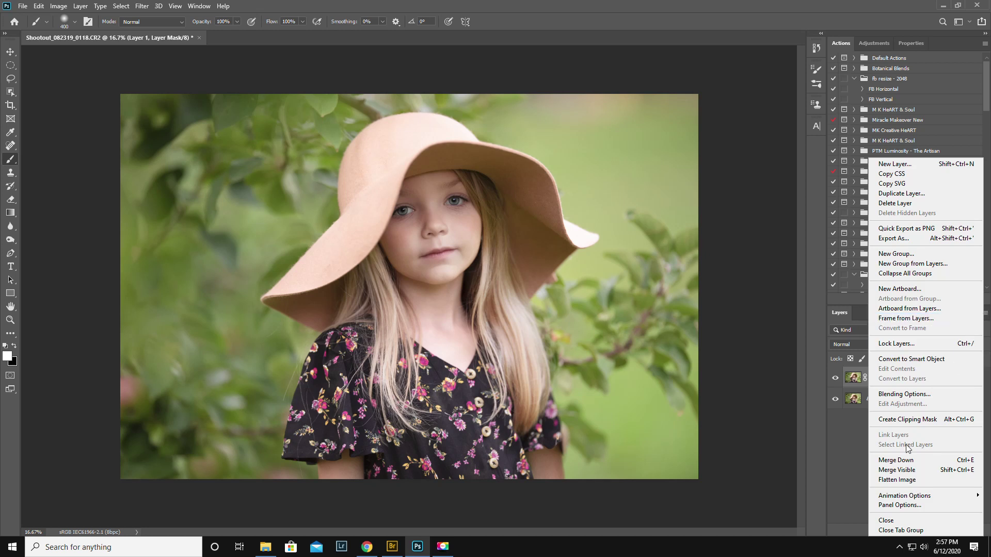
{"action": "left_click", "coordinate": [898, 480]}
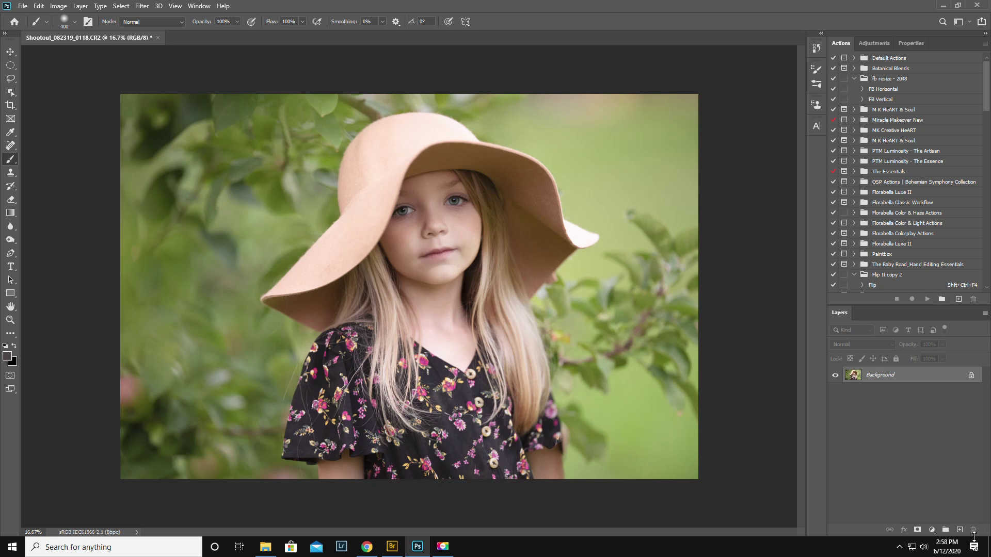
{"action": "left_click", "coordinate": [932, 532]}
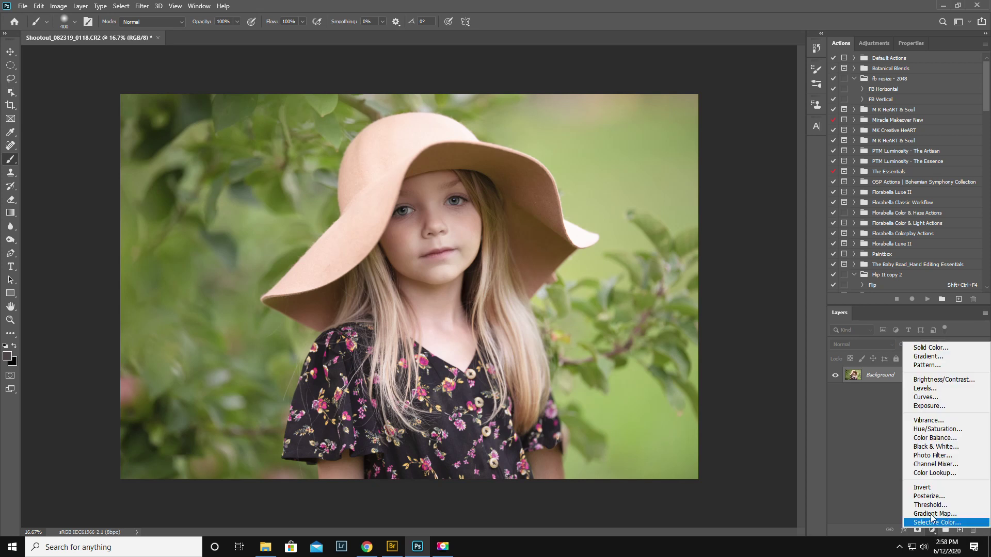
{"action": "left_click", "coordinate": [923, 401]}
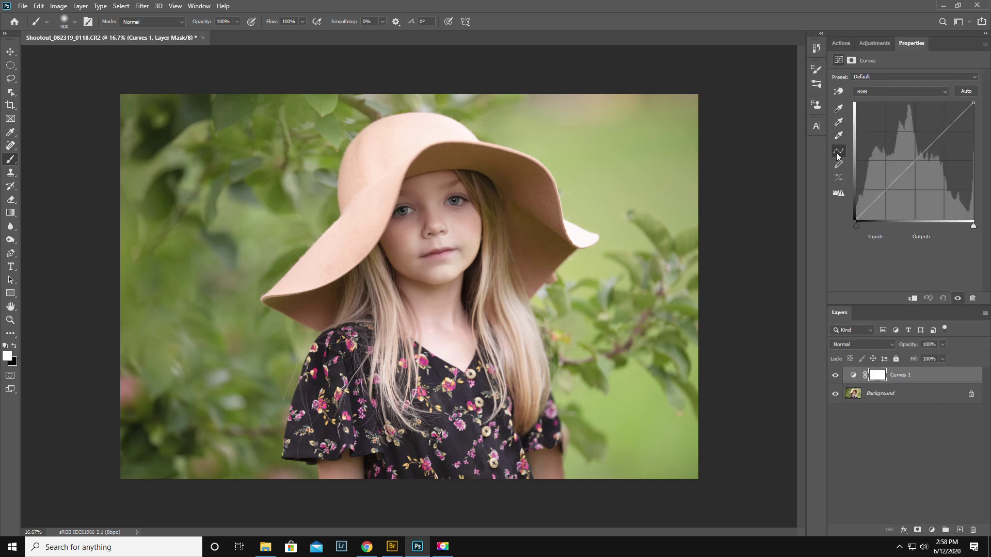
- Reset the trial curve and brighten the forehead tones with the on-image Curves adjustment, mapping input 139 to output 156
{"action": "left_click", "coordinate": [838, 92]}
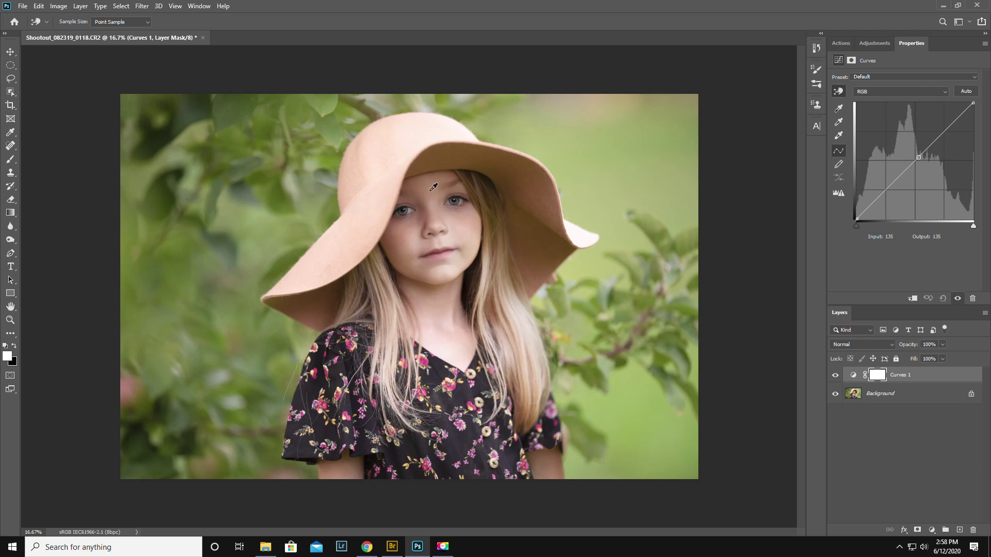
{"action": "left_click_drag", "start_coordinate": [434, 187], "coordinate": [433, 189]}
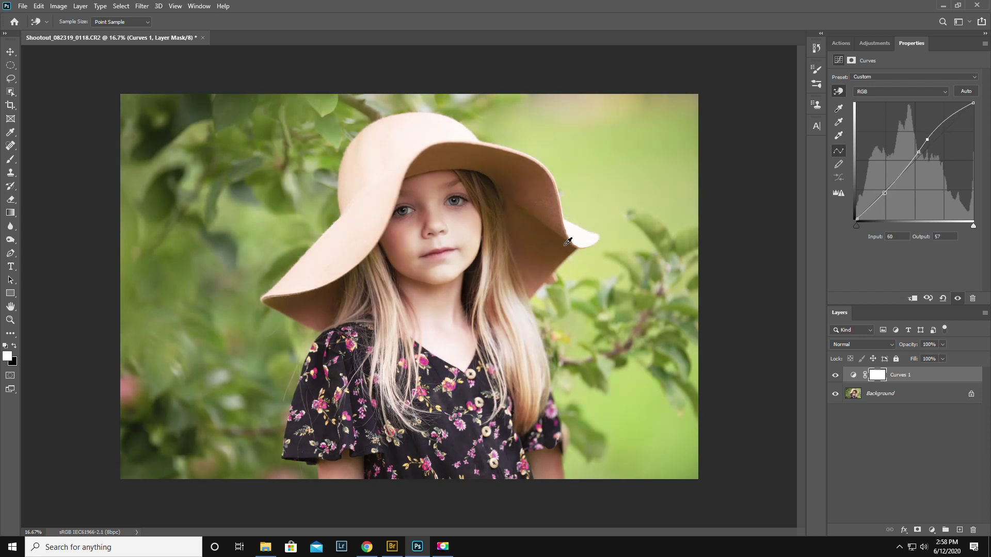
{"action": "left_click", "coordinate": [944, 299]}
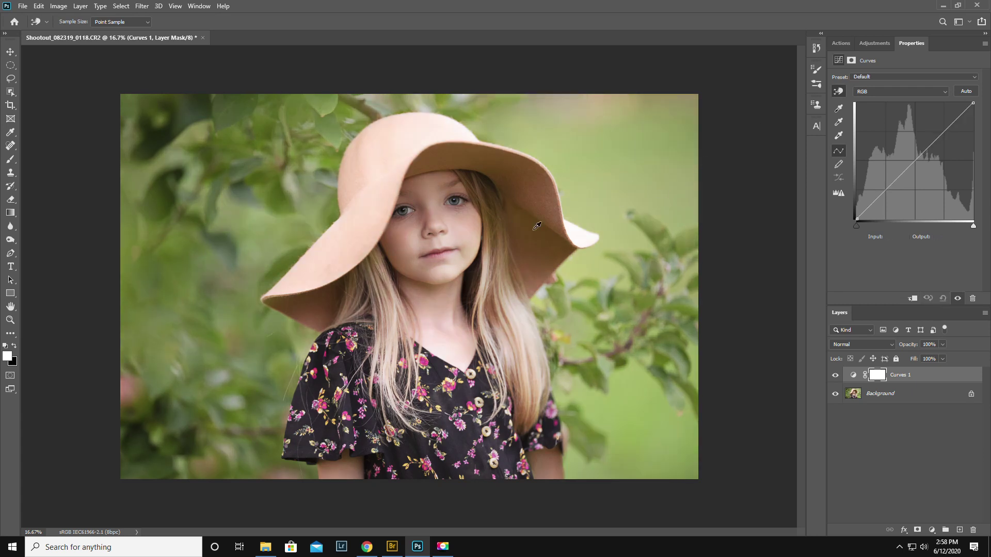
{"action": "left_click", "coordinate": [431, 193]}
{"action": "left_click_drag", "start_coordinate": [431, 193], "coordinate": [430, 186]}
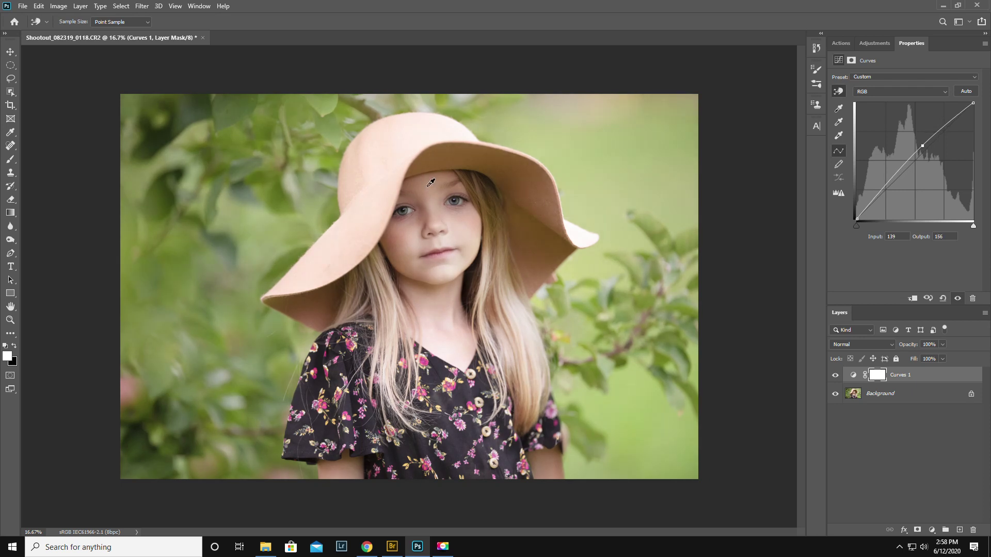
- Invert the Curves layer's mask to black and activate the Brush tool
{"action": "left_click", "coordinate": [879, 375]}
{"action": "key", "text": "b"}
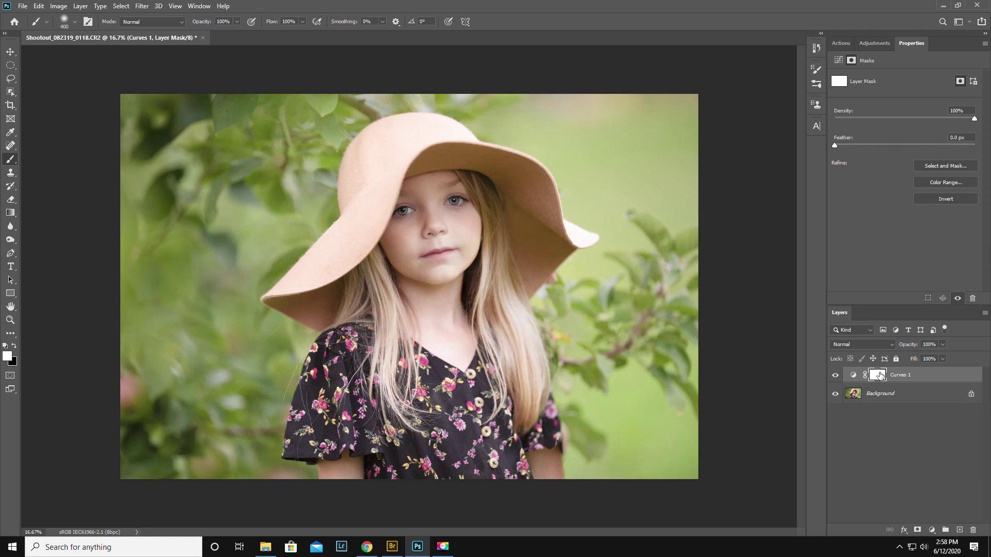
{"action": "key", "text": "ctrl+i"}
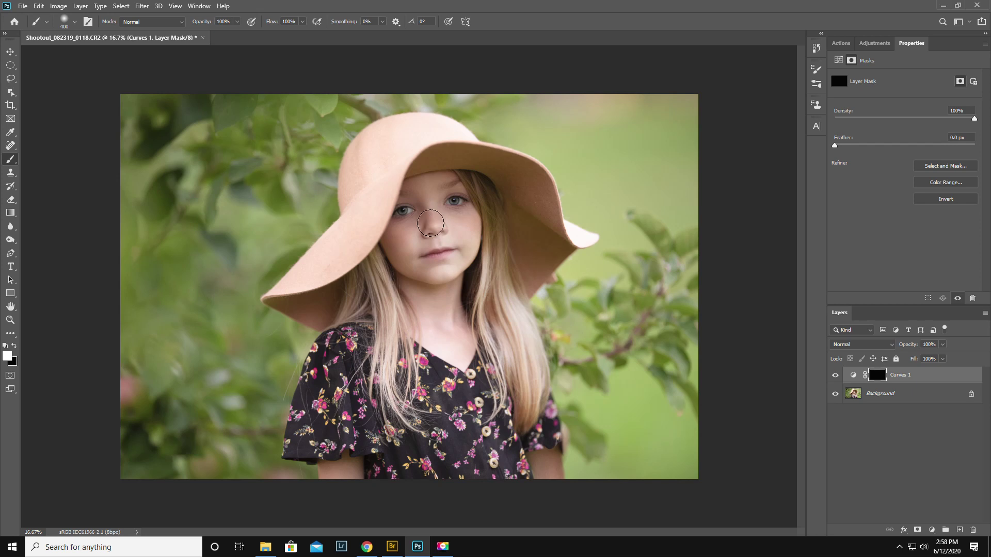
- Paint white on the Curves 1 mask between the shadowed eye and the nose with a 100 px brush, and reduce the brush to 70 px
{"action": "key", "text": "bracketleft"}
{"action": "key", "text": "bracketleft"}
{"action": "key", "text": "bracketleft"}
{"action": "key", "text": "bracketleft"}
{"action": "key", "text": "bracketleft"}
{"action": "key", "text": "bracketleft"}
{"action": "key", "text": "bracketleft"}
{"action": "key", "text": "bracketleft"}
{"action": "key", "text": "bracketleft"}
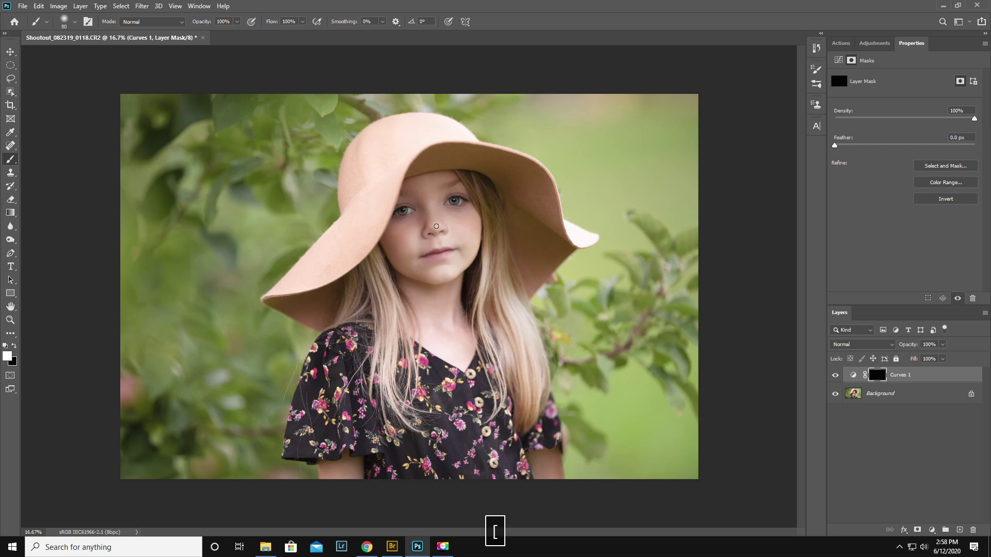
{"action": "key", "text": "bracketright"}
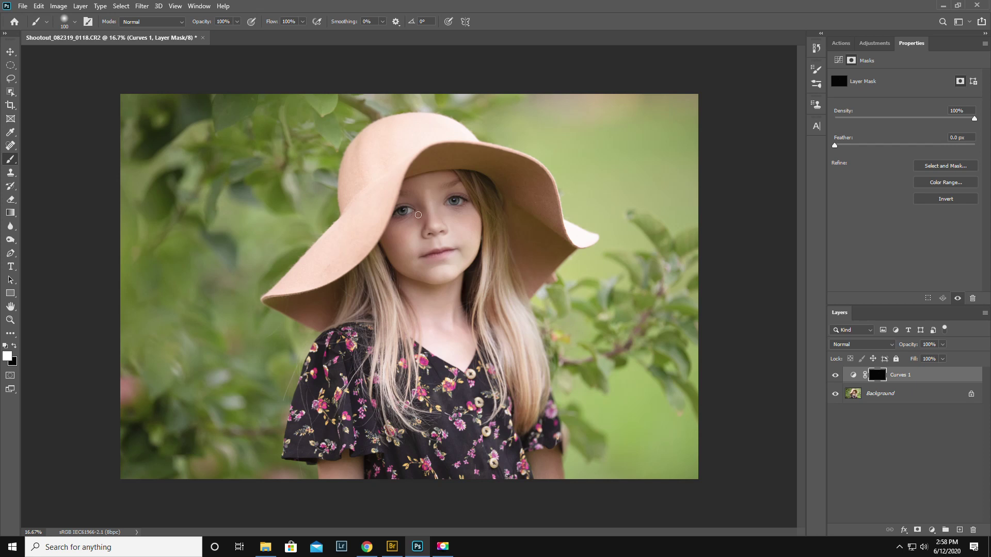
{"action": "left_click_drag", "start_coordinate": [415, 205], "coordinate": [423, 213]}
{"action": "key", "text": "bracketleft"}
{"action": "key", "text": "bracketleft"}
{"action": "key", "text": "bracketleft"}
- Feather the Curves 1 mask by 39.6 px and compare the portrait with the layer hidden and shown
{"action": "left_click_drag", "start_coordinate": [889, 146], "coordinate": [904, 145]}
{"action": "left_click_drag", "start_coordinate": [903, 146], "coordinate": [906, 146]}
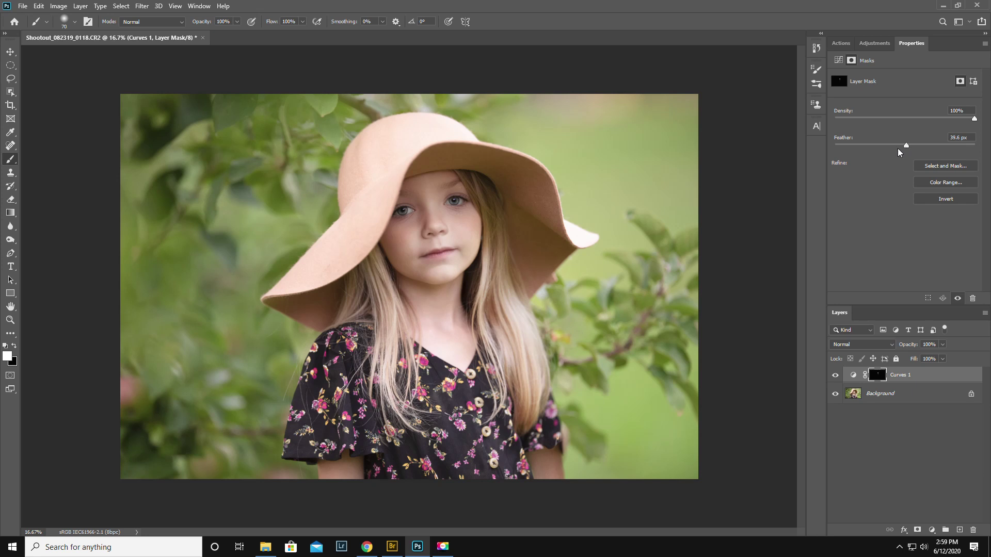
{"action": "left_click", "coordinate": [835, 377]}
{"action": "left_click", "coordinate": [835, 377]}
{"action": "left_click", "coordinate": [835, 378]}
{"action": "left_click", "coordinate": [834, 377]}
{"action": "key", "text": "bracketright"}
{"action": "key", "text": "bracketright"}
{"action": "key", "text": "bracketright"}
{"action": "key", "text": "bracketright"}
{"action": "key", "text": "bracketright"}
{"action": "key", "text": "bracketright"}
{"action": "left_click", "coordinate": [836, 376]}
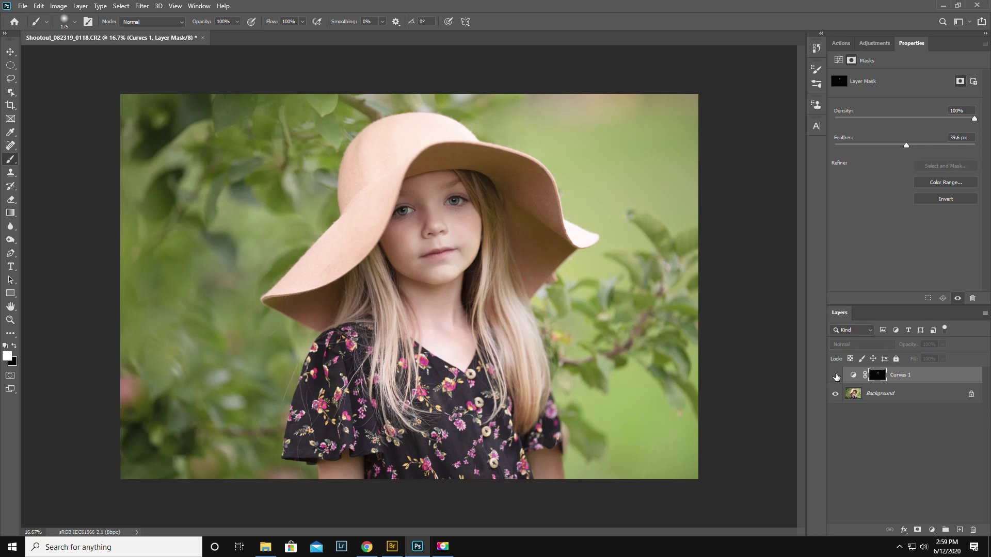
{"action": "left_click", "coordinate": [836, 377]}
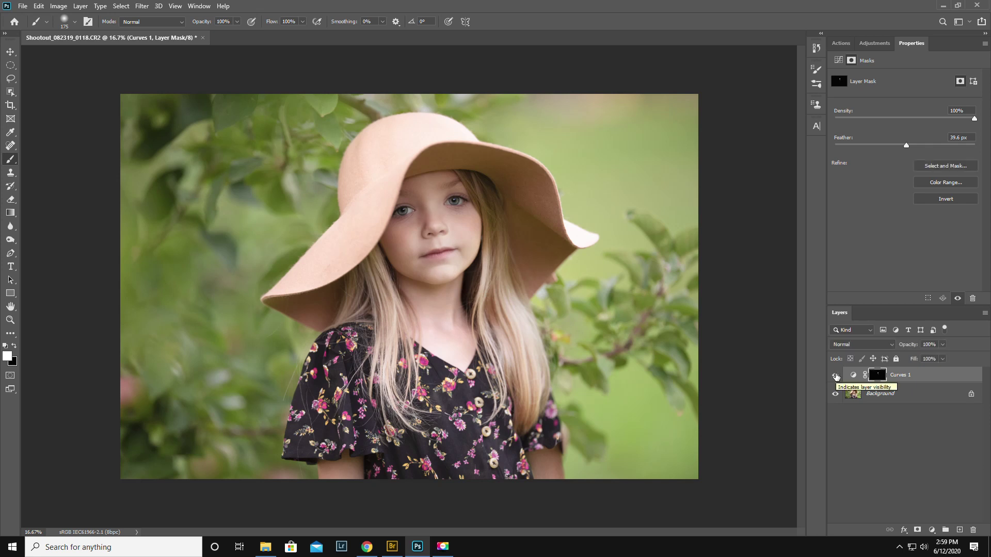
- Add a second Curves adjustment layer and darken the face tones with the on-image adjustment, mapping input 130 to output 119
{"action": "left_click", "coordinate": [932, 531]}
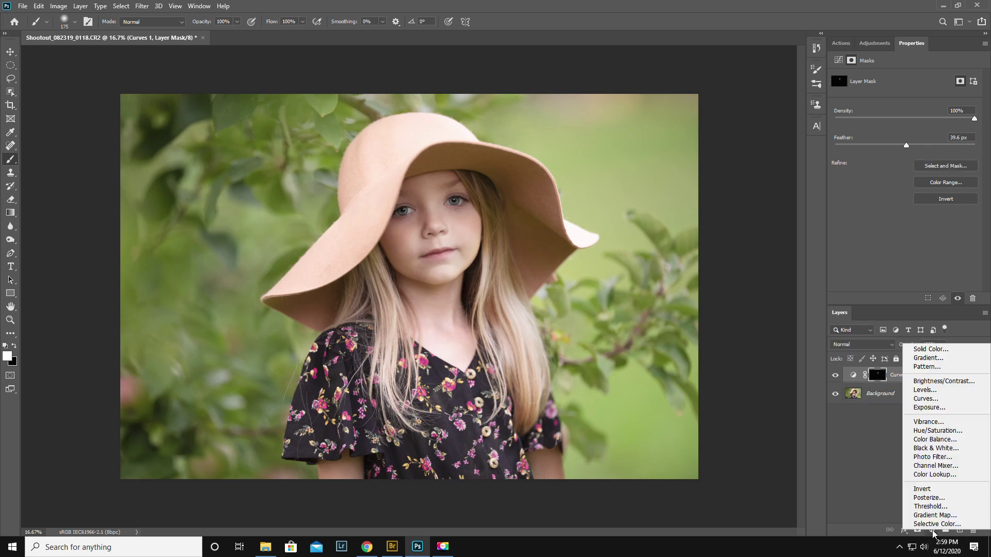
{"action": "left_click", "coordinate": [925, 399]}
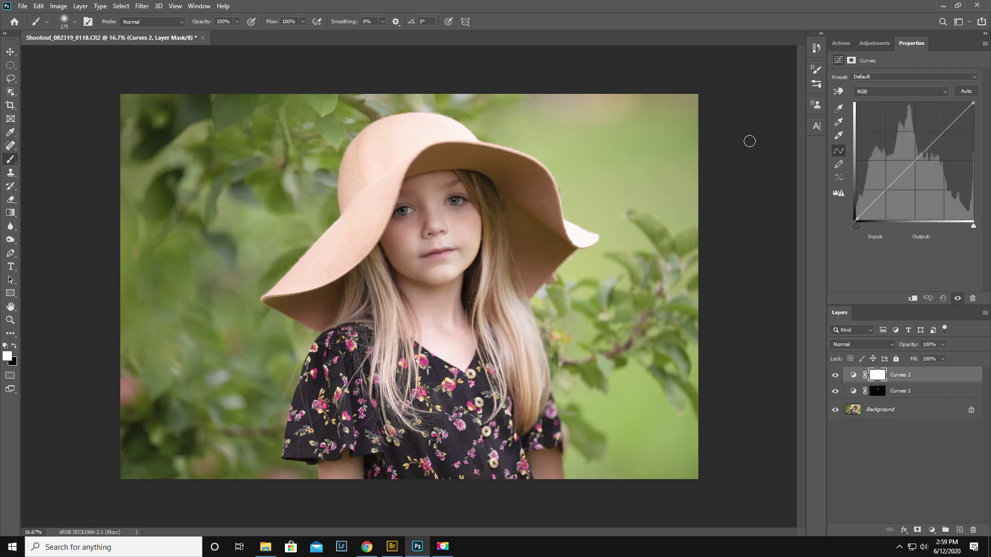
{"action": "left_click", "coordinate": [839, 92]}
{"action": "left_click", "coordinate": [432, 185]}
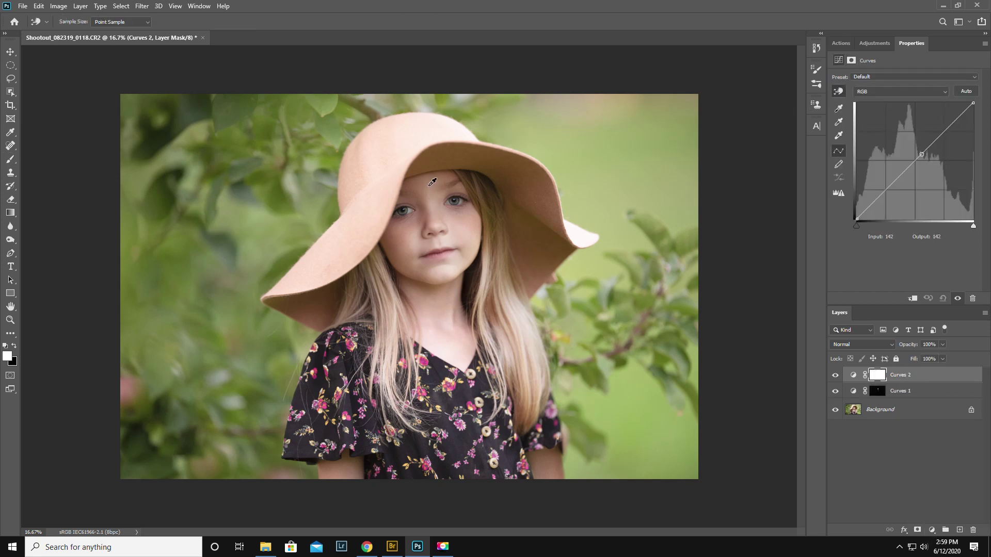
{"action": "left_click_drag", "start_coordinate": [432, 185], "coordinate": [432, 189]}
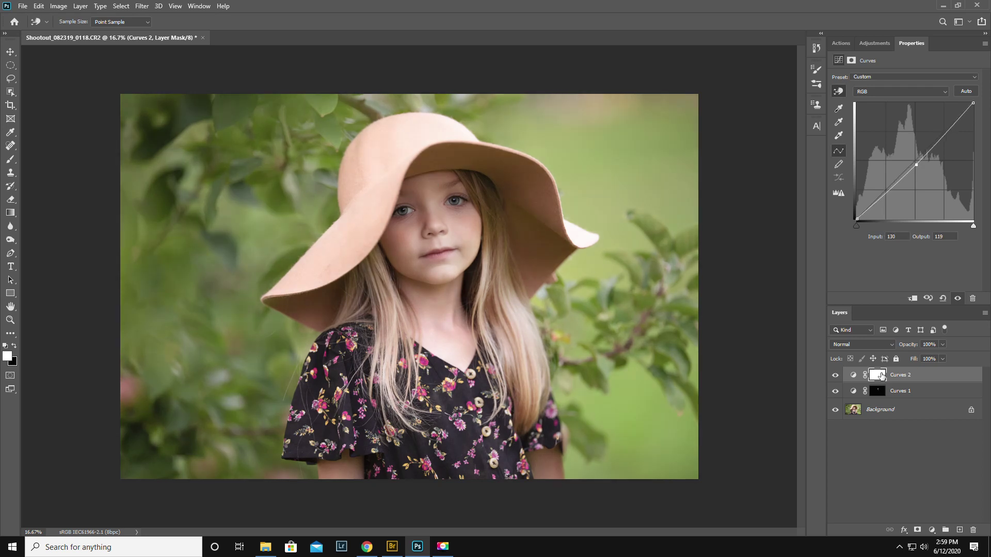
- Invert the Curves 2 mask to black and paint white over the facial areas to darken, enlarging the brush from 80 to 200 px
{"action": "key", "text": "ctrl+i"}
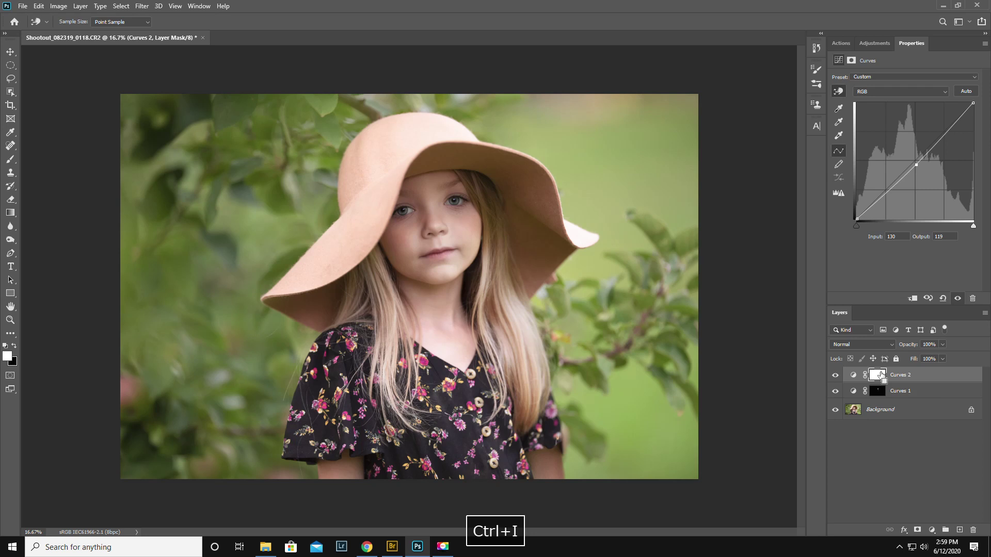
{"action": "left_click", "coordinate": [9, 160]}
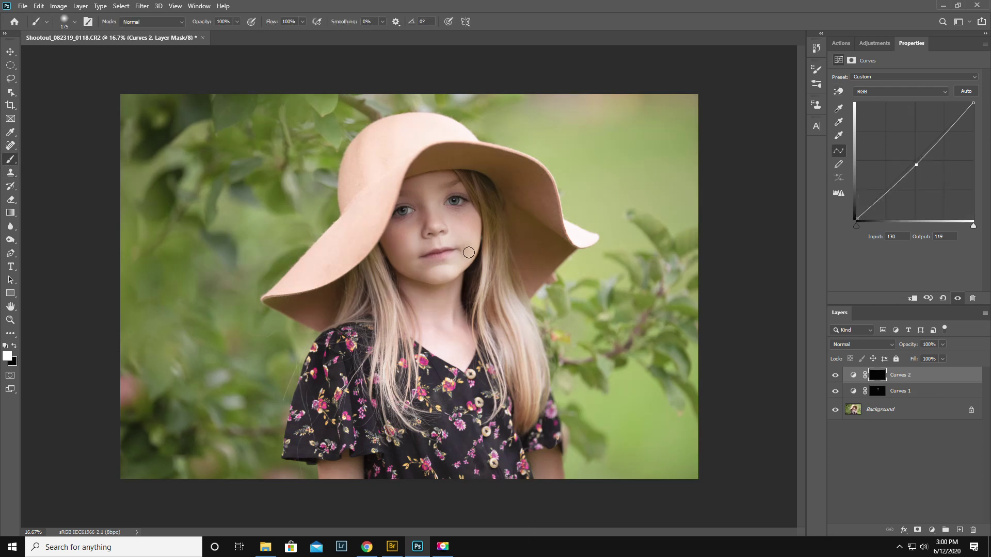
{"action": "key", "text": "bracketleft"}
{"action": "key", "text": "bracketleft"}
{"action": "key", "text": "bracketleft"}
{"action": "key", "text": "bracketleft"}
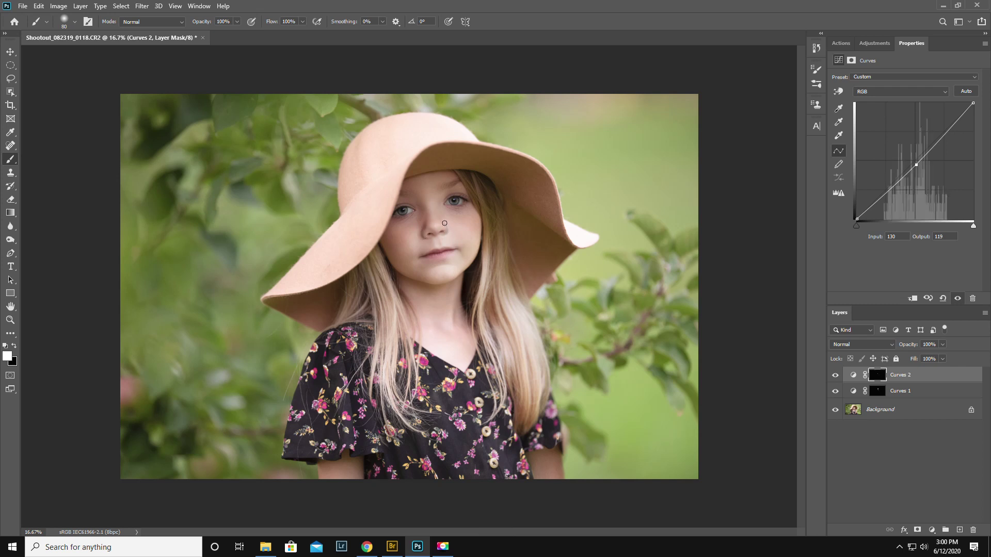
{"action": "key", "text": "bracketright"}
{"action": "key", "text": "bracketright"}
{"action": "key", "text": "bracketright"}
{"action": "key", "text": "bracketright"}
{"action": "key", "text": "bracketright"}
{"action": "key", "text": "bracketright"}
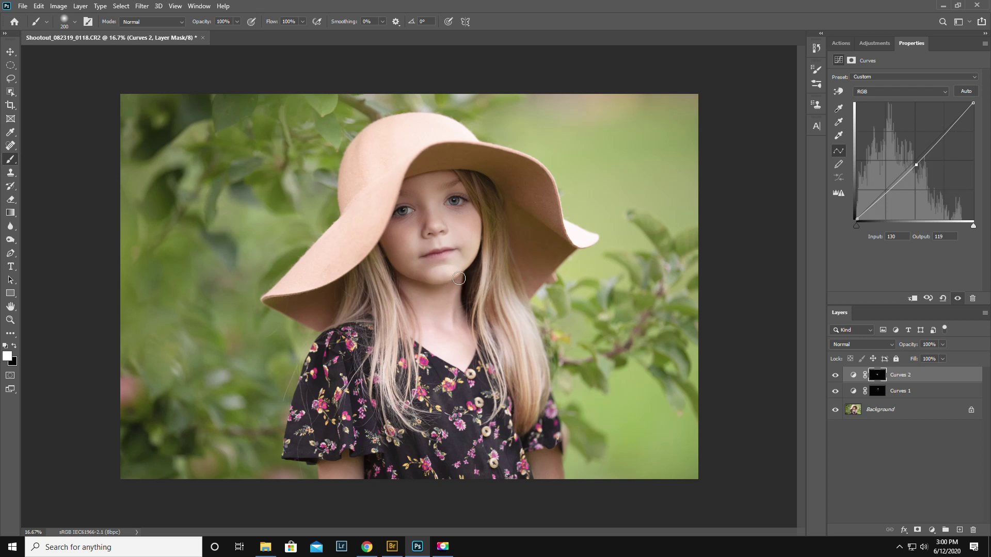
- Refine the Curves 2 mask between the nose and upper lip with a 60 px brush
{"action": "key", "text": "bracketleft"}
{"action": "key", "text": "bracketleft"}
{"action": "key", "text": "bracketleft"}
{"action": "key", "text": "bracketleft"}
{"action": "key", "text": "bracketleft"}
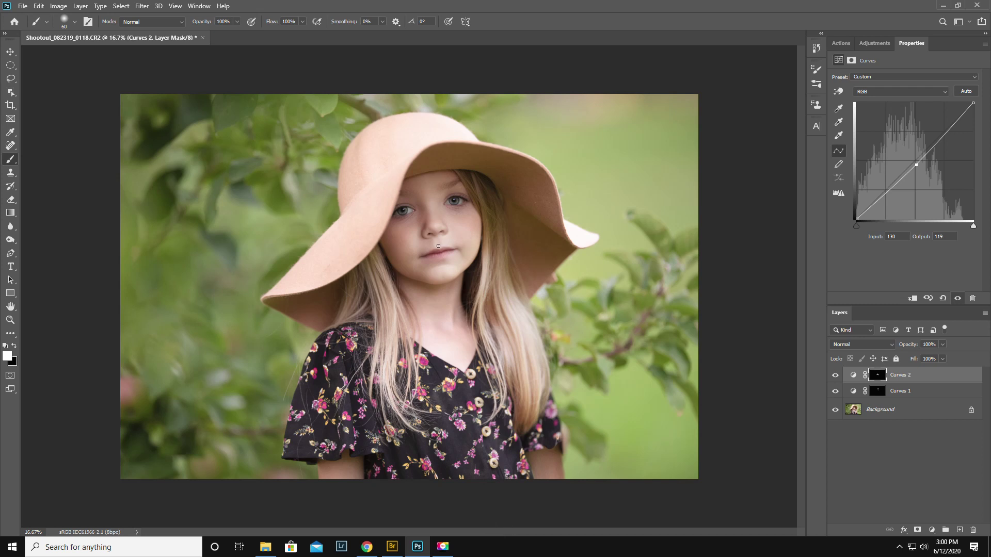
{"action": "left_click", "coordinate": [11, 320]}
{"action": "left_click", "coordinate": [441, 242]}
{"action": "left_click", "coordinate": [442, 240]}
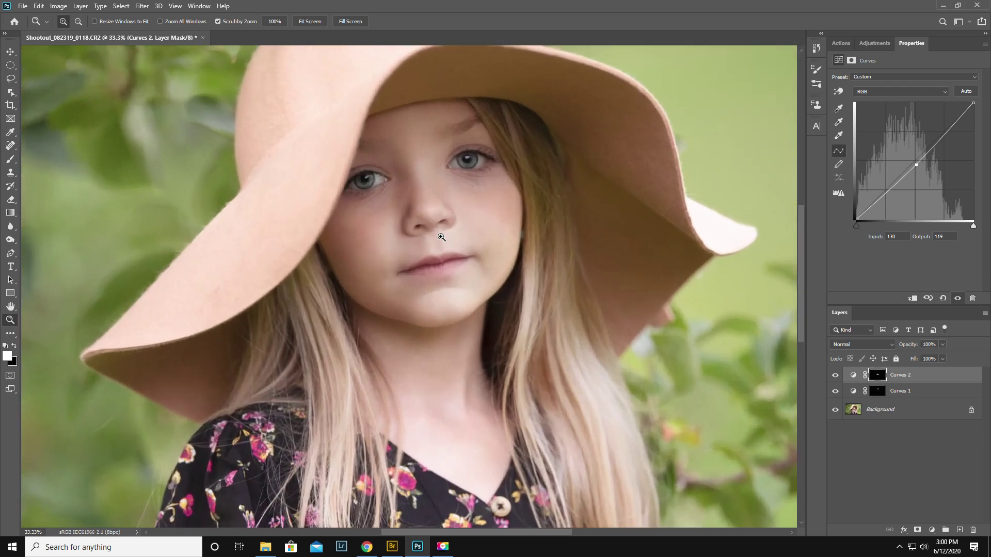
{"action": "left_click", "coordinate": [441, 237]}
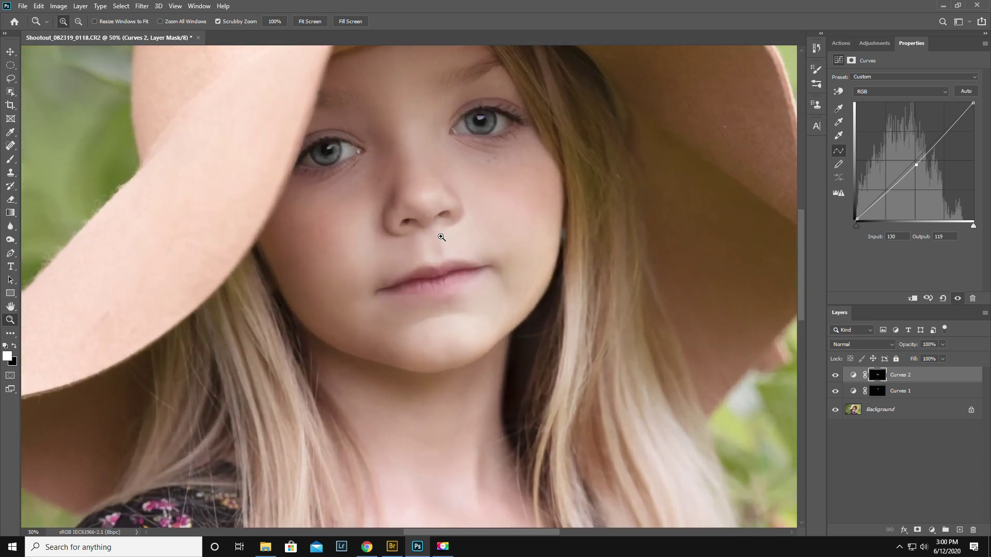
{"action": "left_click", "coordinate": [10, 159]}
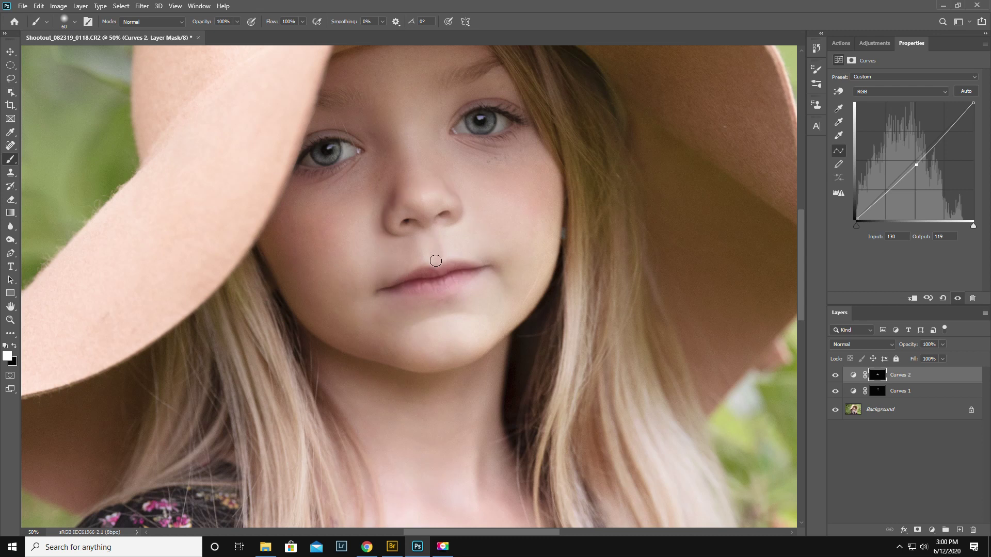
{"action": "left_click", "coordinate": [435, 233], "text": "alt"}
{"action": "key", "text": "shift"}
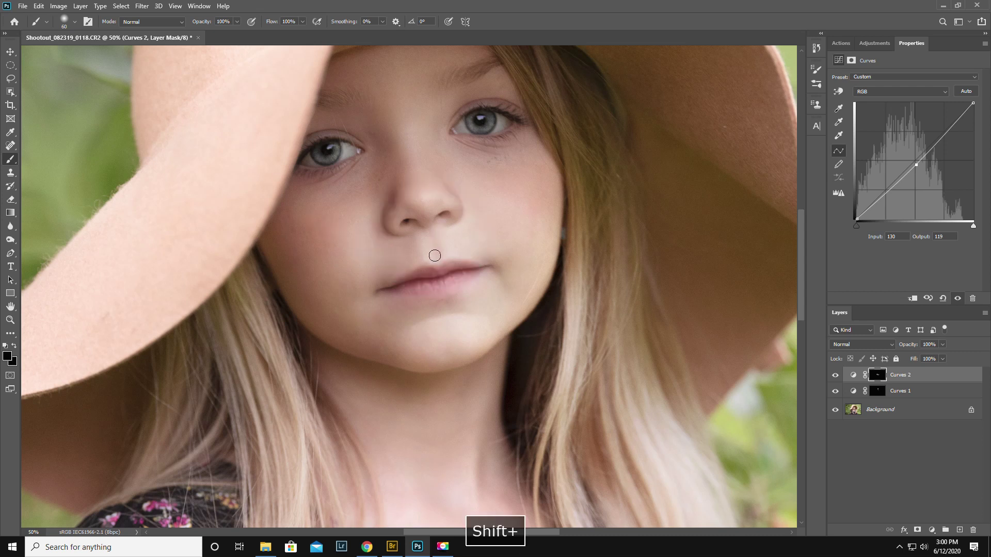
{"action": "key", "text": "shift"}
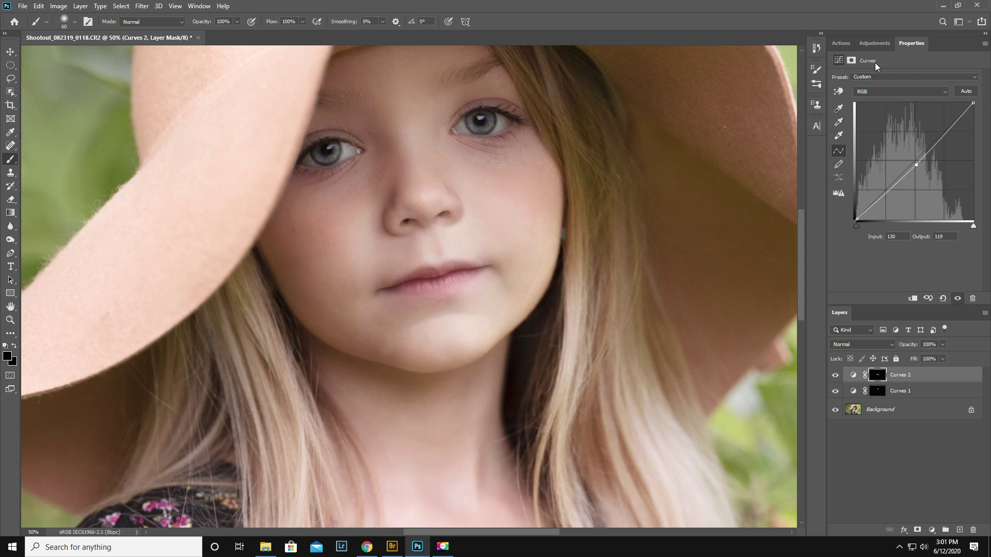
- Feather the Curves 2 mask by 85.5 px and compare the face with the layer hidden and shown
{"action": "left_click", "coordinate": [852, 60]}
{"action": "left_click_drag", "start_coordinate": [834, 146], "coordinate": [903, 148]}
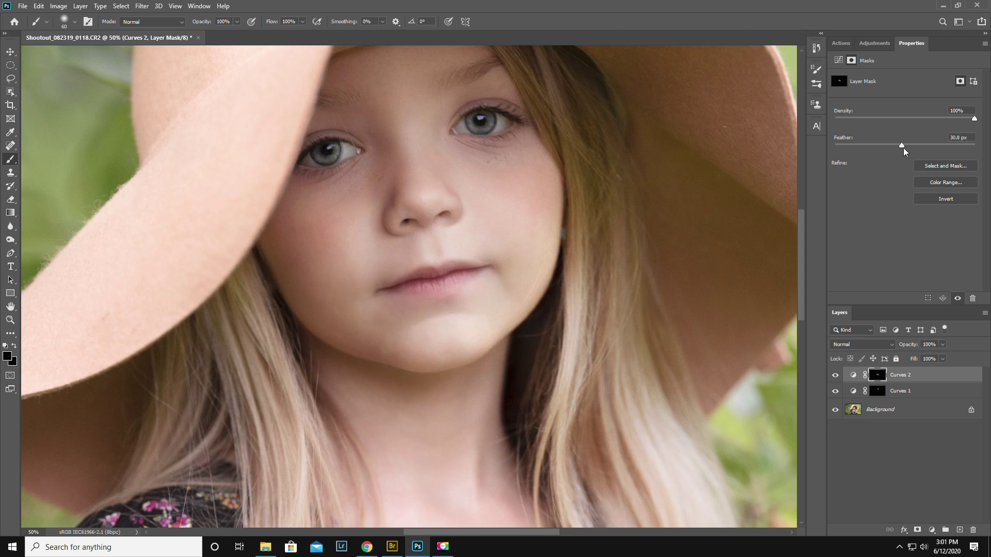
{"action": "left_click", "coordinate": [836, 377]}
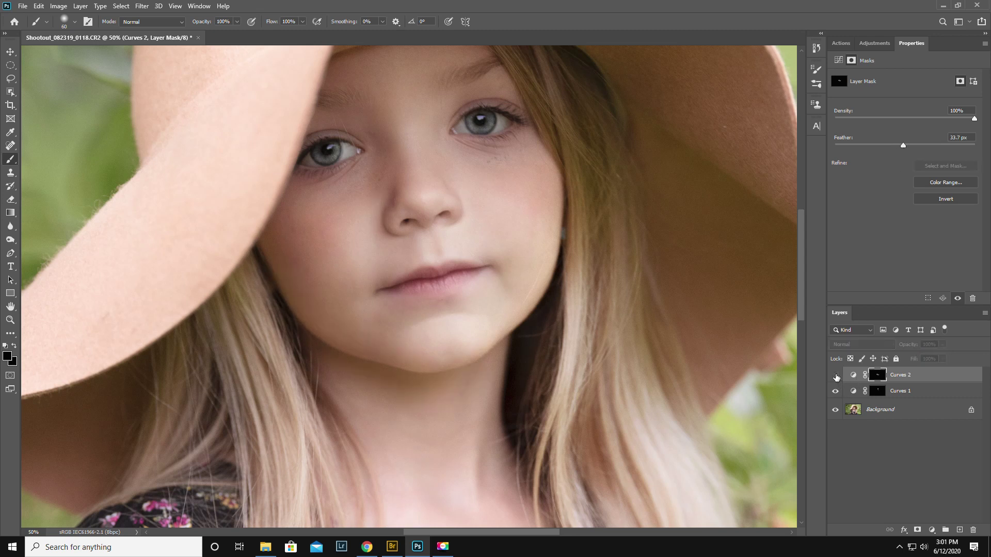
{"action": "left_click", "coordinate": [836, 377]}
{"action": "left_click", "coordinate": [836, 376]}
{"action": "left_click", "coordinate": [836, 376]}
{"action": "left_click", "coordinate": [835, 376]}
{"action": "left_click", "coordinate": [836, 376]}
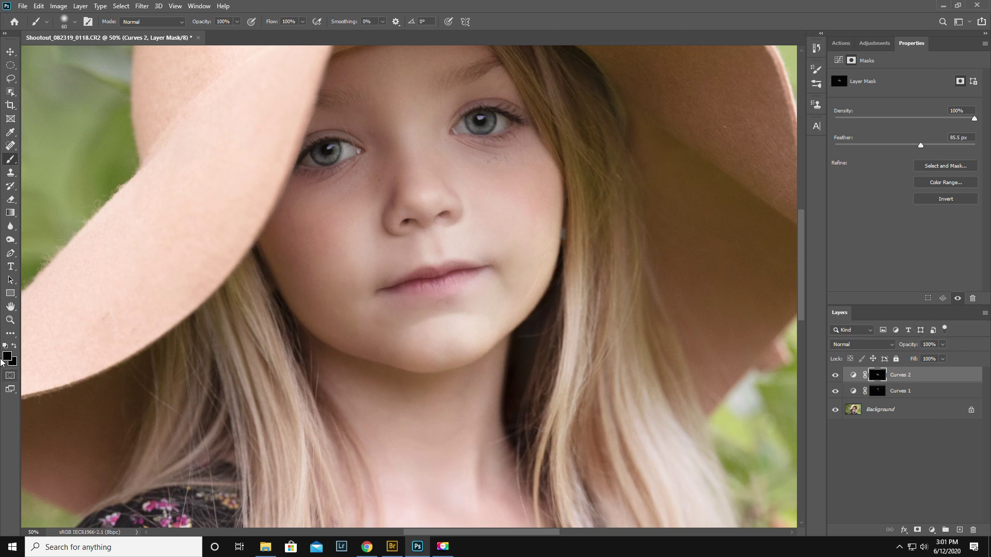
- Compare the whole portrait with the Curves 2 and Curves 1 layers each hidden and shown
{"action": "left_click", "coordinate": [10, 320]}
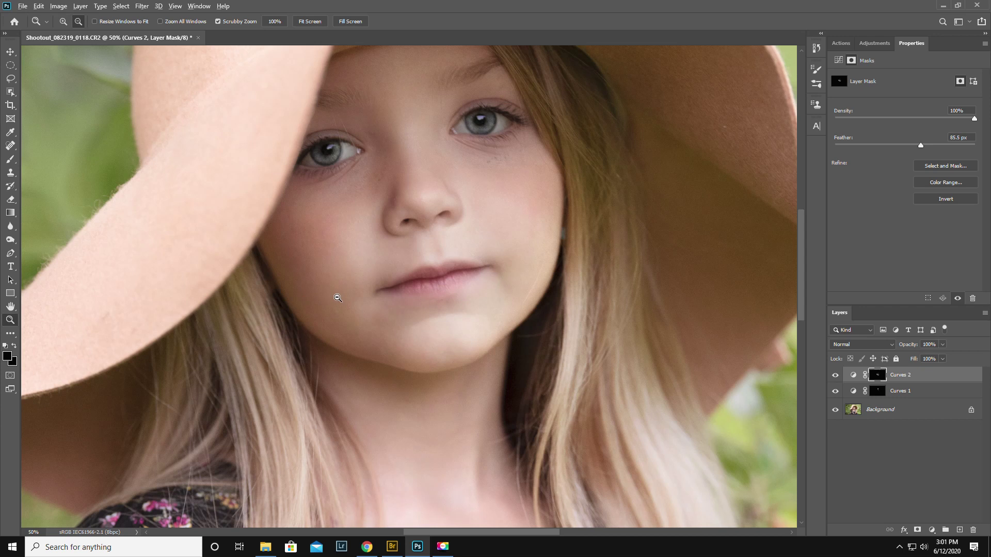
{"action": "left_click", "coordinate": [333, 296], "text": "alt"}
{"action": "left_click", "coordinate": [334, 296], "text": "alt"}
{"action": "left_click", "coordinate": [342, 327], "text": "alt"}
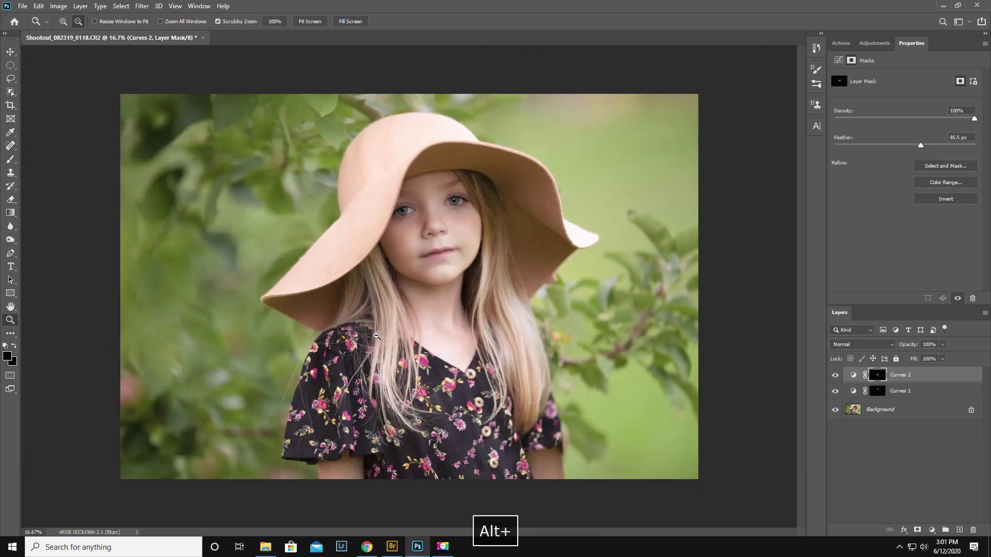
{"action": "left_click", "coordinate": [836, 376]}
{"action": "left_click", "coordinate": [836, 375]}
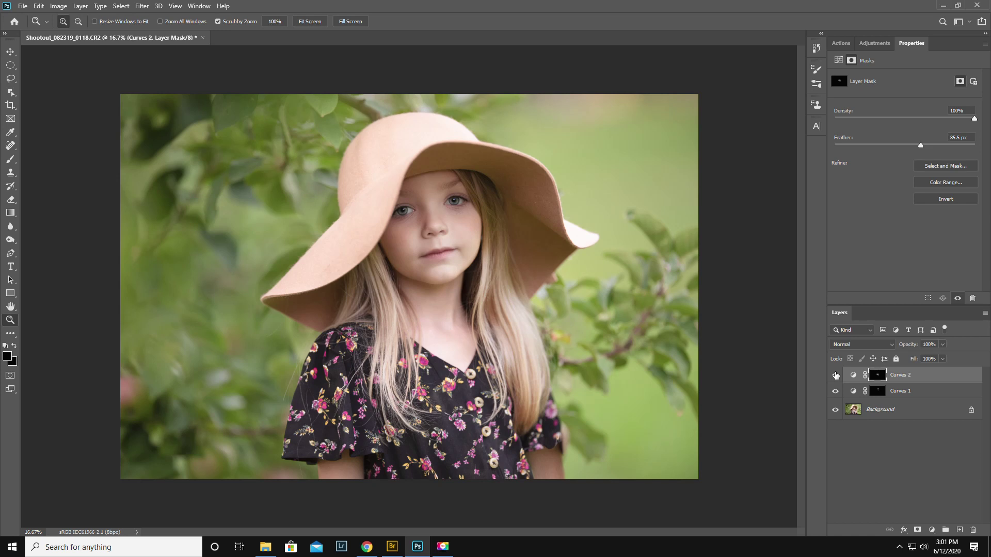
{"action": "left_click", "coordinate": [834, 393]}
{"action": "left_click", "coordinate": [835, 393]}
- Flatten the image and add a new Curves adjustment layer above the Background
{"action": "left_click", "coordinate": [985, 312]}
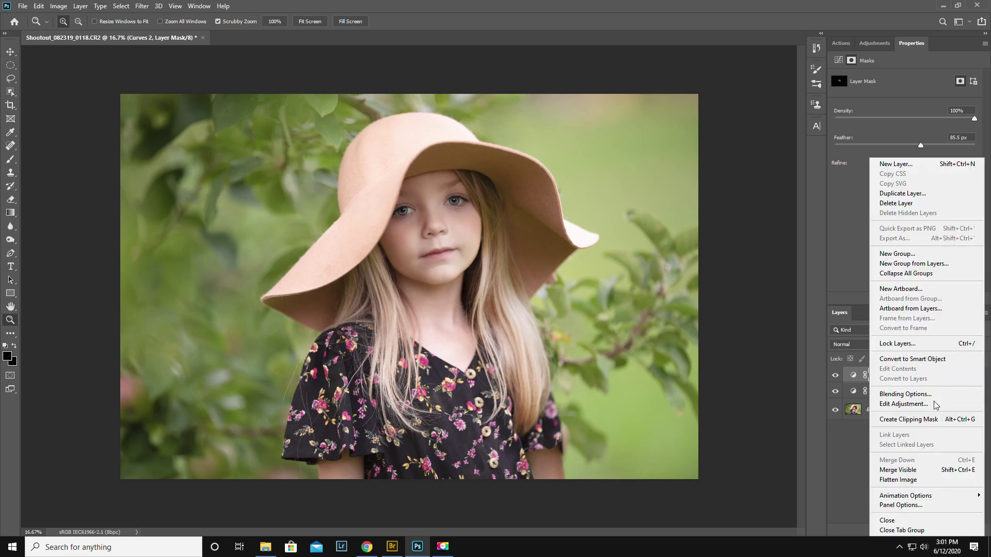
{"action": "left_click", "coordinate": [895, 480]}
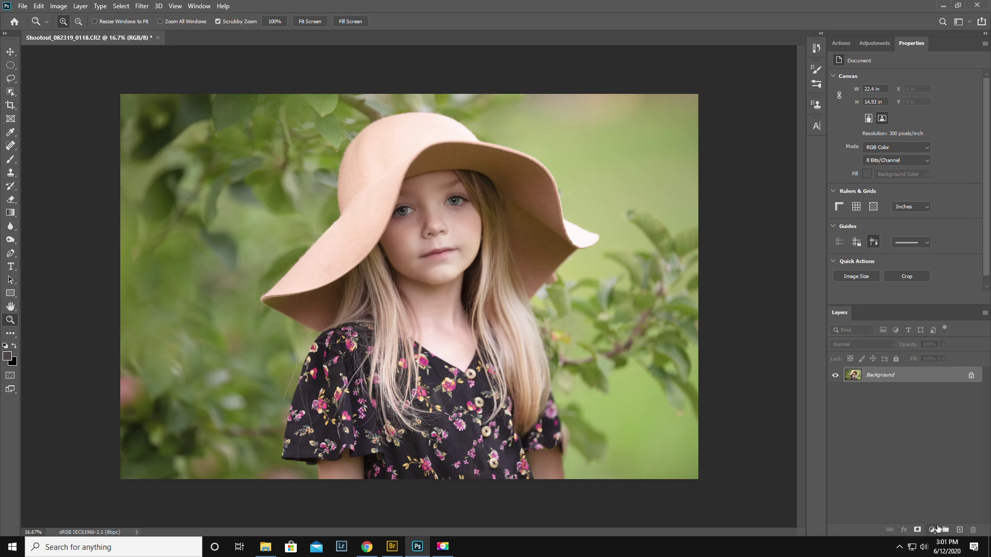
{"action": "left_click", "coordinate": [933, 533]}
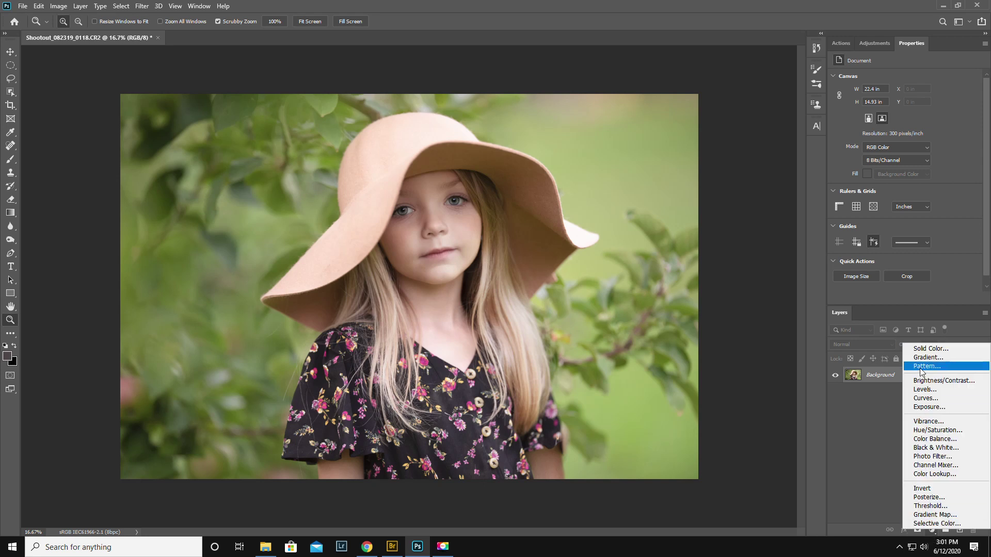
{"action": "left_click", "coordinate": [926, 398]}
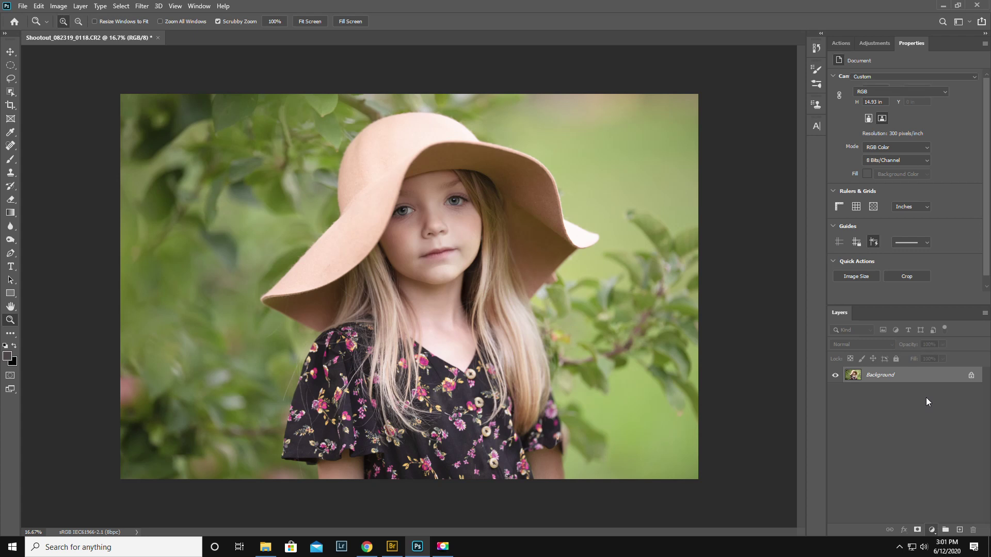
- Raise the midtones of the Red channel curve slightly to add red
{"action": "left_click", "coordinate": [872, 90]}
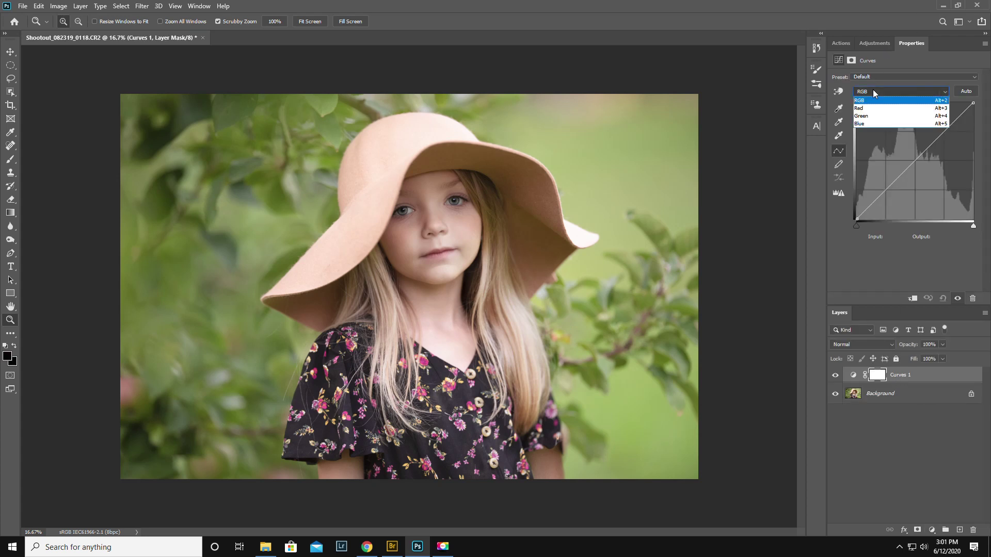
{"action": "left_click", "coordinate": [872, 106]}
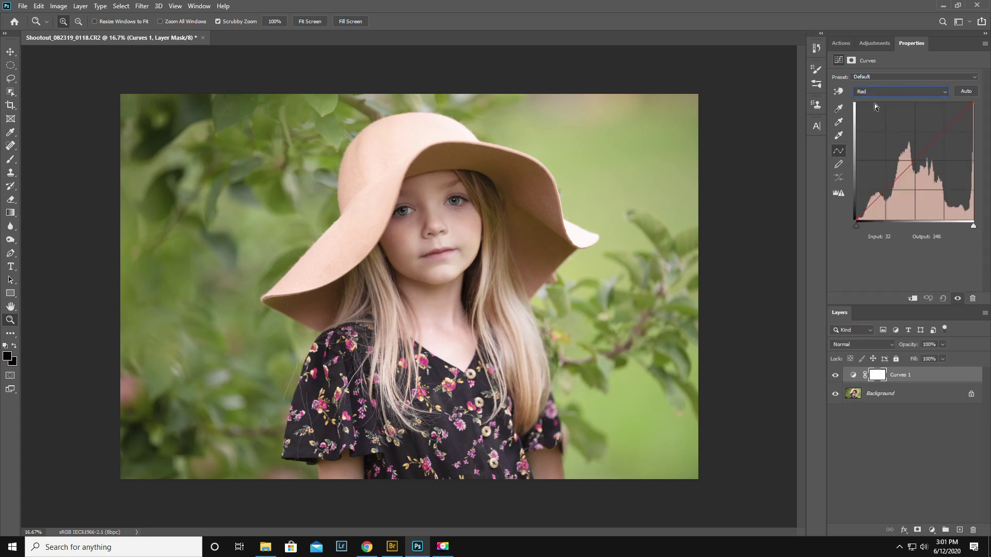
{"action": "left_click_drag", "start_coordinate": [912, 160], "coordinate": [910, 154]}
- Invert the red Curves layer's mask to black and ready the Brush tool with the default white foreground
{"action": "left_click", "coordinate": [879, 375]}
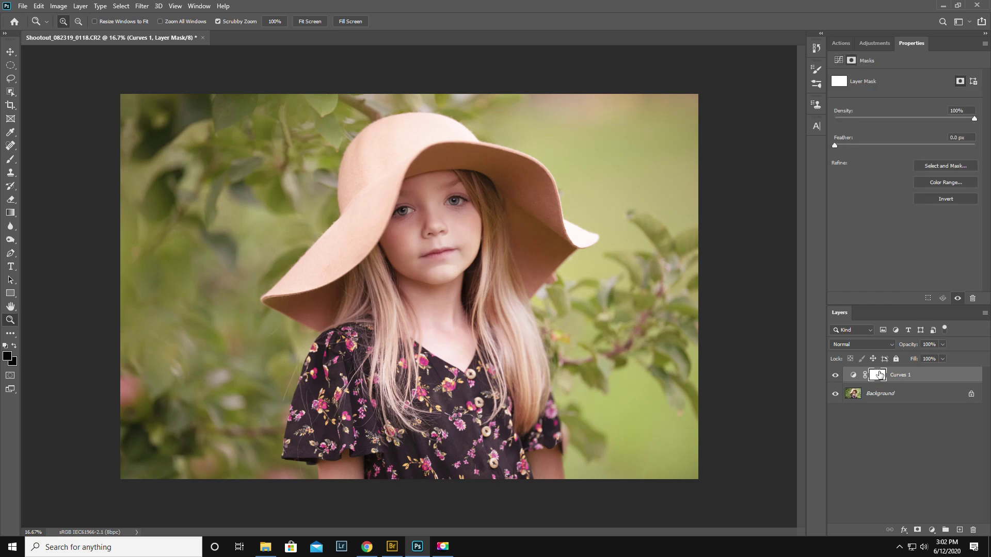
{"action": "key", "text": "ctrl+i"}
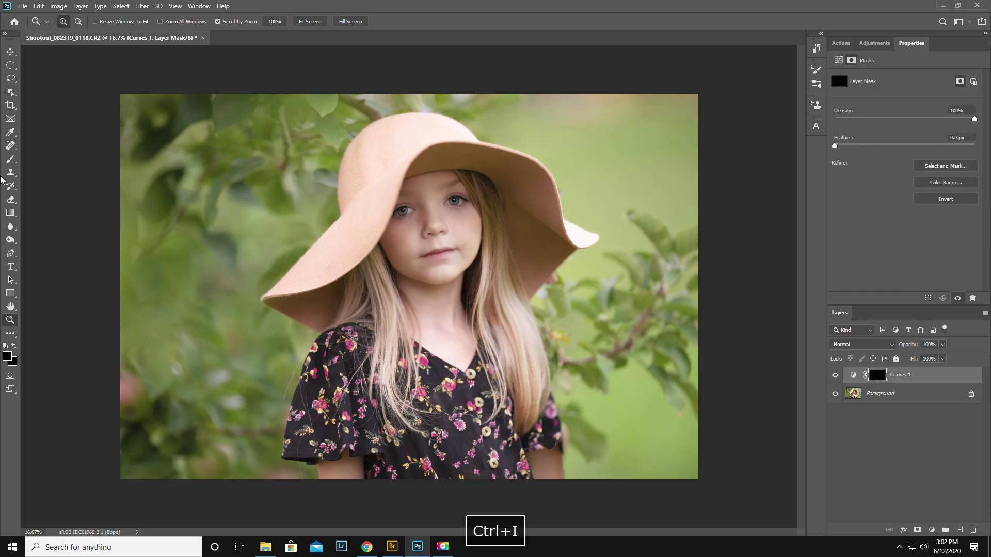
{"action": "left_click", "coordinate": [11, 159]}
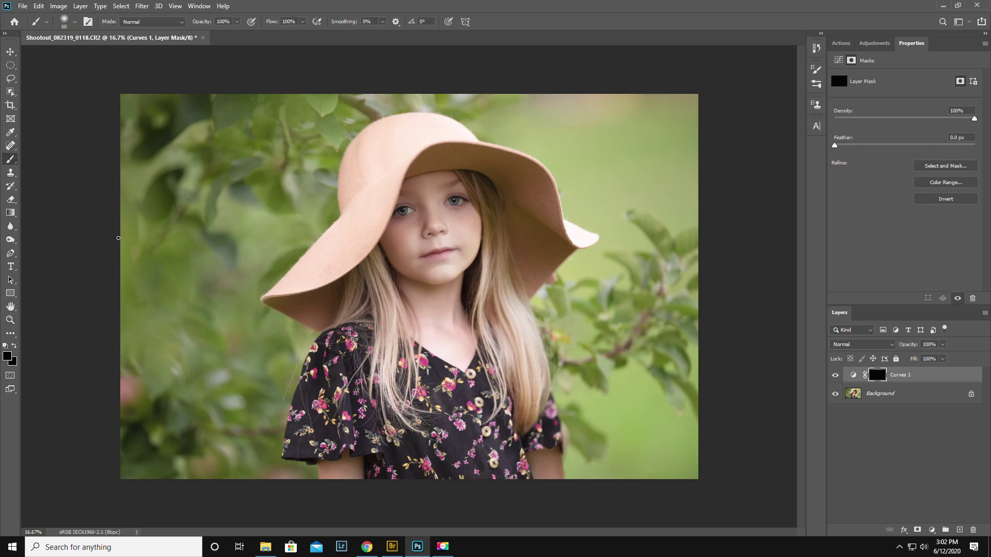
{"action": "key", "text": "d"}
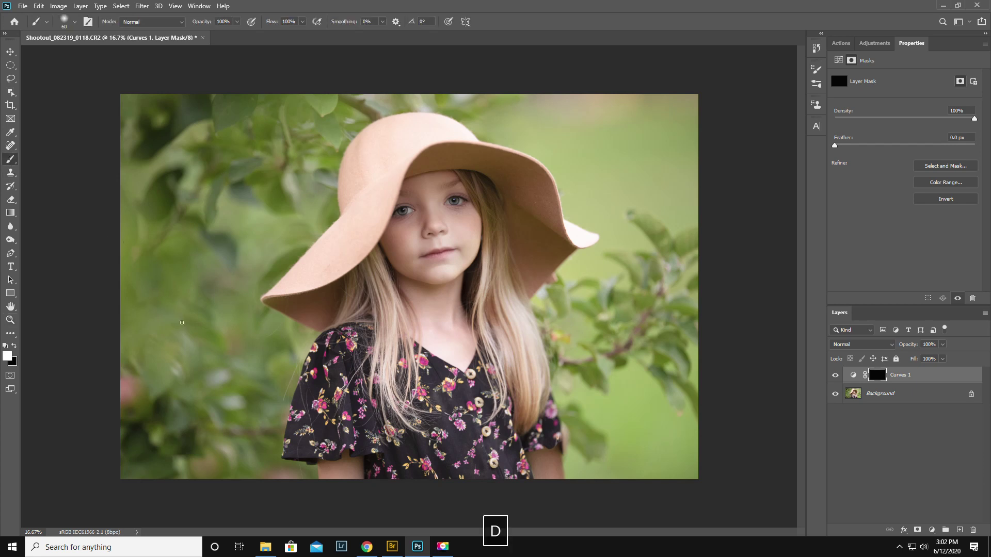
- Paint the red Curves layer in over the apples in the photo's lower-left background with a white brush of about 500 px
{"action": "key", "text": "bracketright"}
{"action": "key", "text": "bracketright"}
{"action": "key", "text": "bracketright"}
{"action": "key", "text": "bracketright"}
{"action": "key", "text": "bracketright"}
{"action": "key", "text": "bracketright"}
{"action": "key", "text": "bracketright"}
{"action": "key", "text": "bracketright"}
{"action": "key", "text": "bracketright"}
{"action": "key", "text": "bracketright"}
{"action": "key", "text": "bracketright"}
{"action": "key", "text": "bracketright"}
{"action": "key", "text": "bracketright"}
{"action": "key", "text": "bracketleft"}
{"action": "mouse_move", "coordinate": [216, 474]}
{"action": "left_mouse_down"}
{"action": "mouse_move", "coordinate": [201, 469]}
{"action": "mouse_move", "coordinate": [293, 487]}
{"action": "mouse_move", "coordinate": [263, 485]}
{"action": "mouse_move", "coordinate": [299, 475]}
{"action": "mouse_move", "coordinate": [209, 466]}
{"action": "mouse_move", "coordinate": [133, 405]}
{"action": "mouse_move", "coordinate": [129, 382]}
{"action": "mouse_move", "coordinate": [128, 399]}
{"action": "left_mouse_up"}
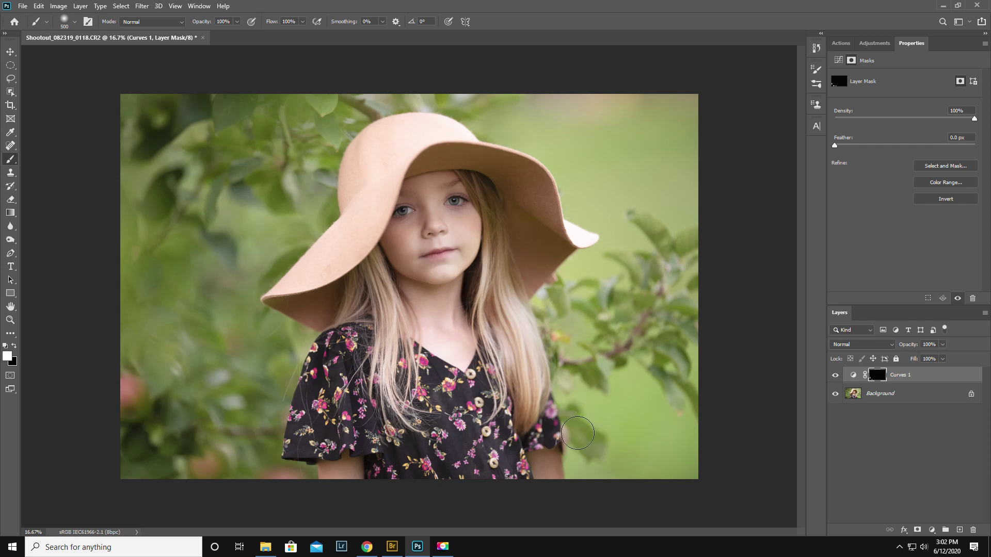
- Undo the last brush stroke on the red Curves layer's mask
{"action": "key", "text": "bracketleft"}
{"action": "key", "text": "bracketleft"}
{"action": "key", "text": "bracketleft"}
{"action": "key", "text": "bracketleft"}
{"action": "key", "text": "bracketleft"}
{"action": "key", "text": "bracketright"}
{"action": "key", "text": "bracketright"}
{"action": "key", "text": "bracketright"}
{"action": "key", "text": "bracketright"}
{"action": "key", "text": "bracketright"}
{"action": "key", "text": "ctrl+z"}
- Compare the photo with the red Curves layer hidden and shown, and flatten the image
{"action": "left_click", "coordinate": [835, 377]}
{"action": "left_click", "coordinate": [835, 376]}
{"action": "left_click", "coordinate": [986, 314]}
{"action": "left_click", "coordinate": [884, 481]}
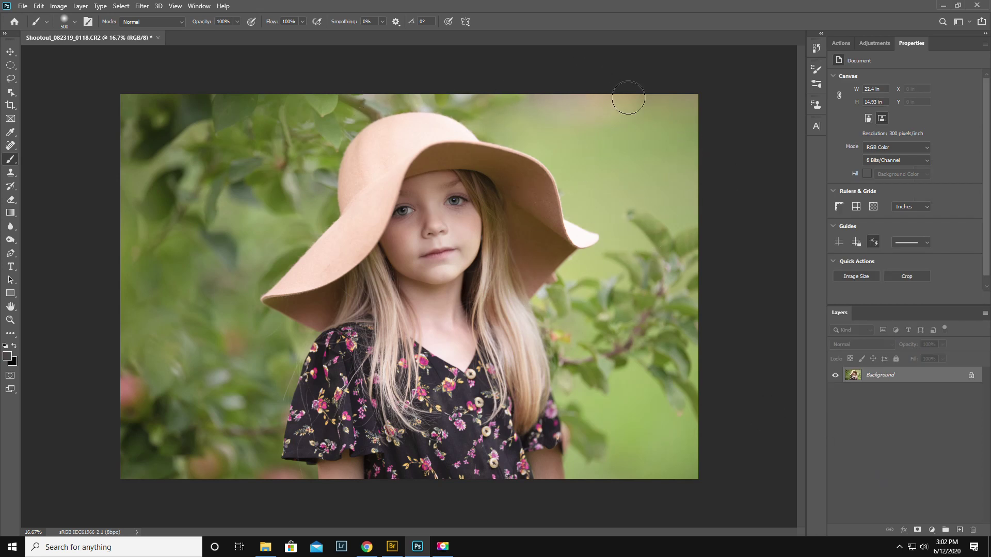
- Place the light overlay 46.jpg from the Florabella Light Overlays folder as an embedded image
{"action": "left_click", "coordinate": [23, 7]}
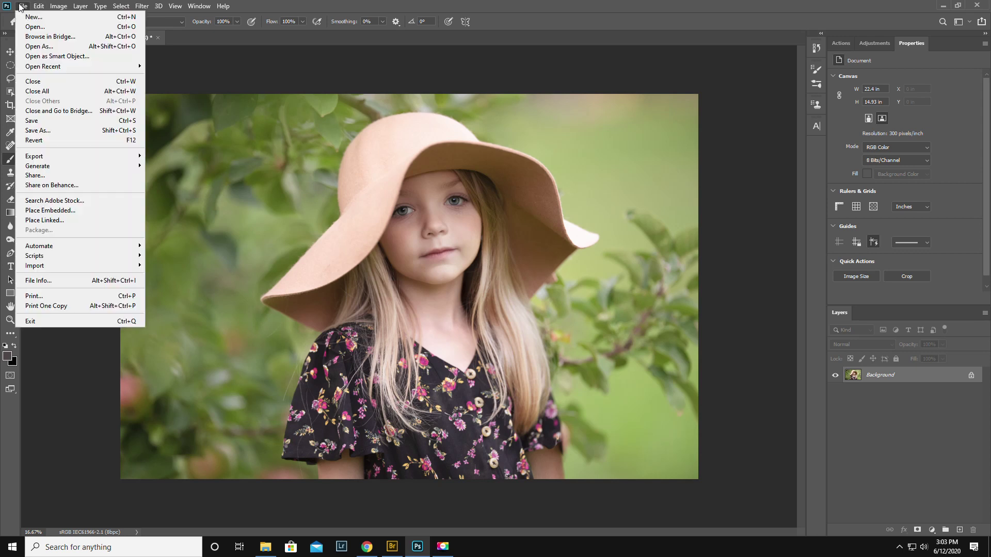
{"action": "left_click", "coordinate": [71, 211]}
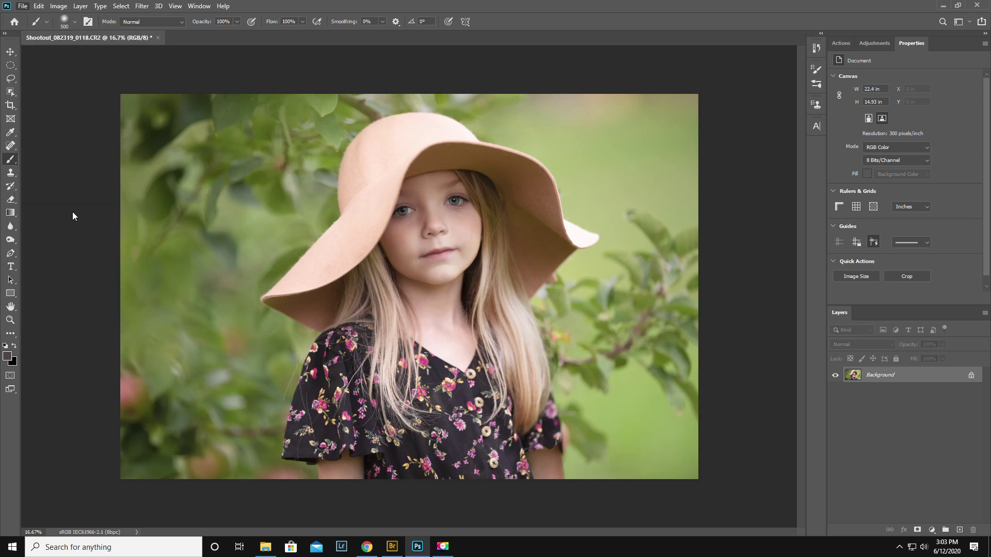
{"action": "scroll", "coordinate": [50, 273], "scroll_direction": "down", "scroll_amount": 4}
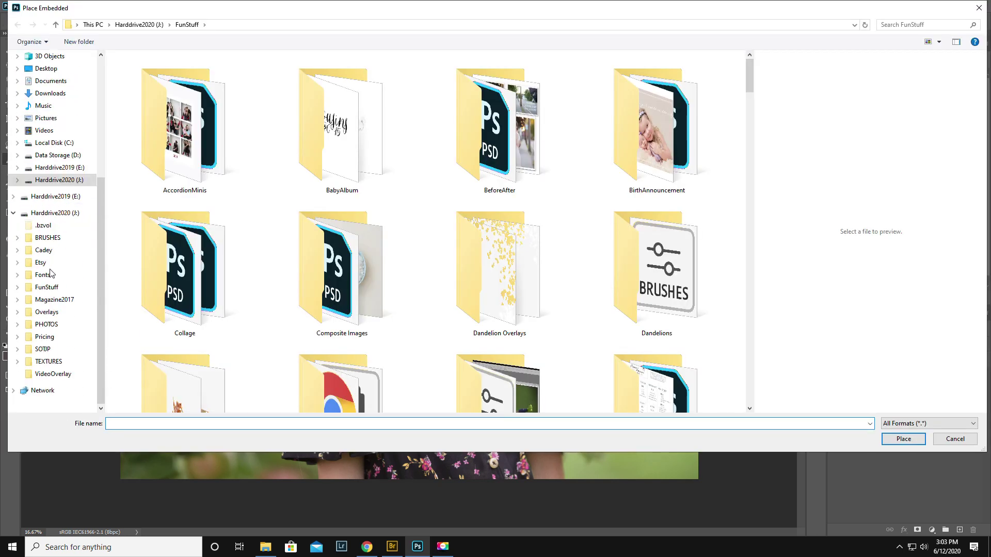
{"action": "left_click", "coordinate": [19, 313]}
{"action": "left_click", "coordinate": [23, 325]}
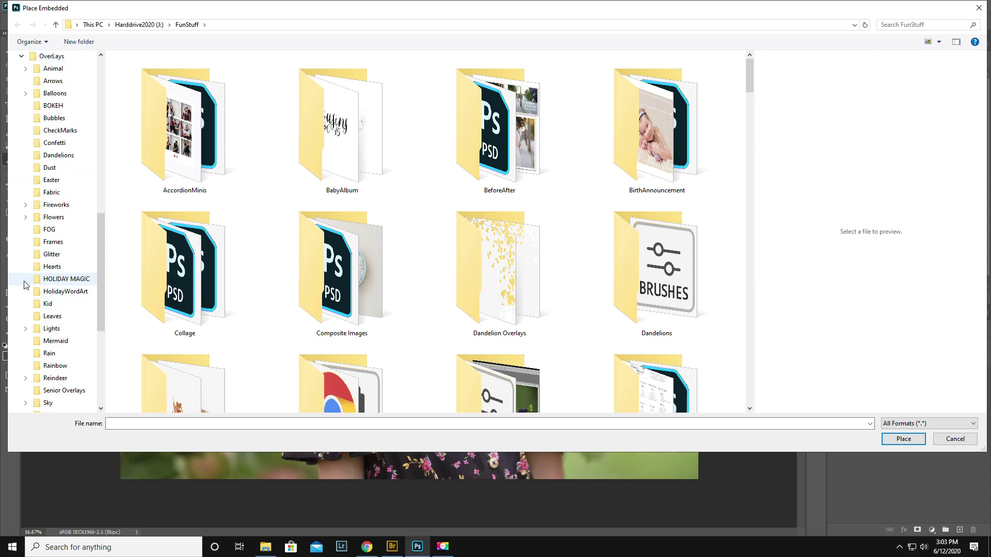
{"action": "left_click", "coordinate": [26, 329]}
{"action": "left_click", "coordinate": [79, 343]}
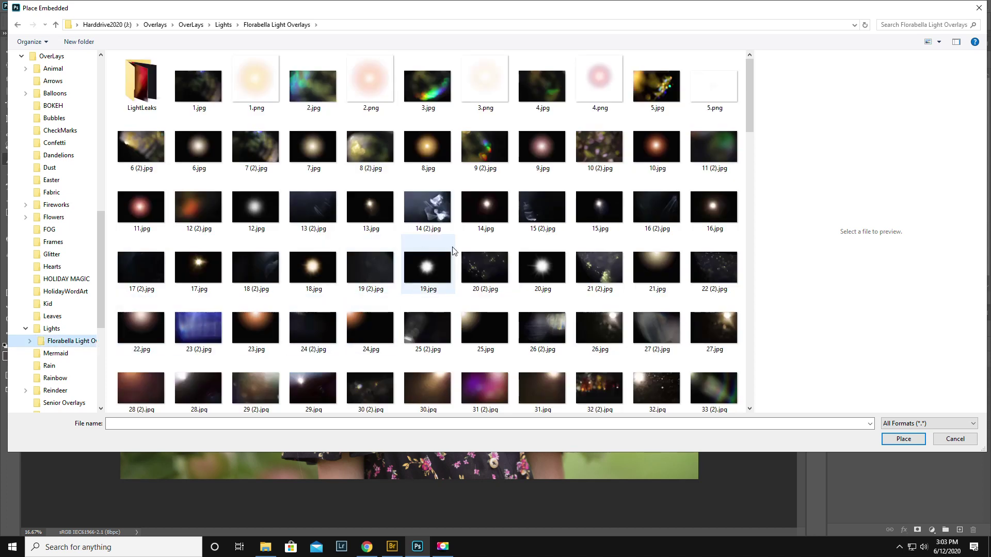
{"action": "scroll", "coordinate": [454, 251], "scroll_direction": "down", "scroll_amount": 5}
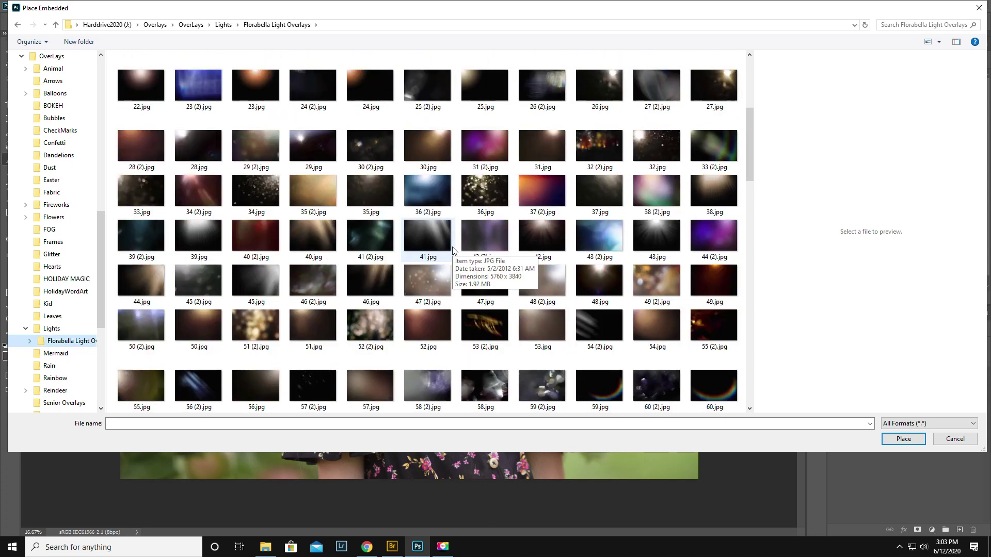
{"action": "left_click", "coordinate": [375, 274]}
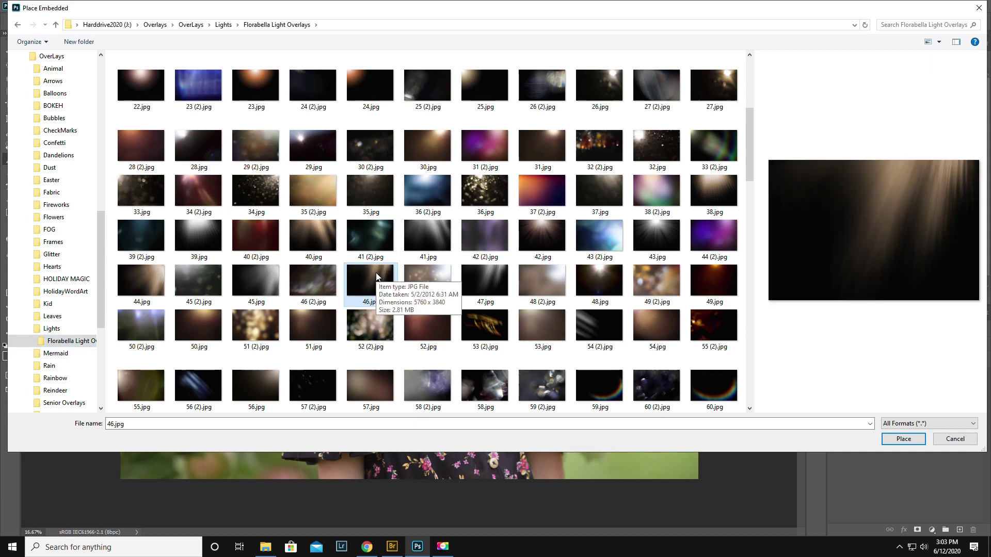
{"action": "left_click", "coordinate": [904, 440]}
- Rotate and move the light overlay so its rays fall from the photo's upper-right corner, and set its blend mode to Screen
{"action": "left_click_drag", "start_coordinate": [525, 307], "coordinate": [602, 263]}
{"action": "left_click_drag", "start_coordinate": [754, 420], "coordinate": [637, 471]}
{"action": "mouse_move", "coordinate": [577, 359]}
{"action": "left_mouse_down"}
{"action": "mouse_move", "coordinate": [638, 330]}
{"action": "mouse_move", "coordinate": [643, 310]}
{"action": "mouse_move", "coordinate": [604, 297]}
{"action": "left_mouse_up"}
{"action": "key", "text": "Return"}
{"action": "key", "text": "b"}
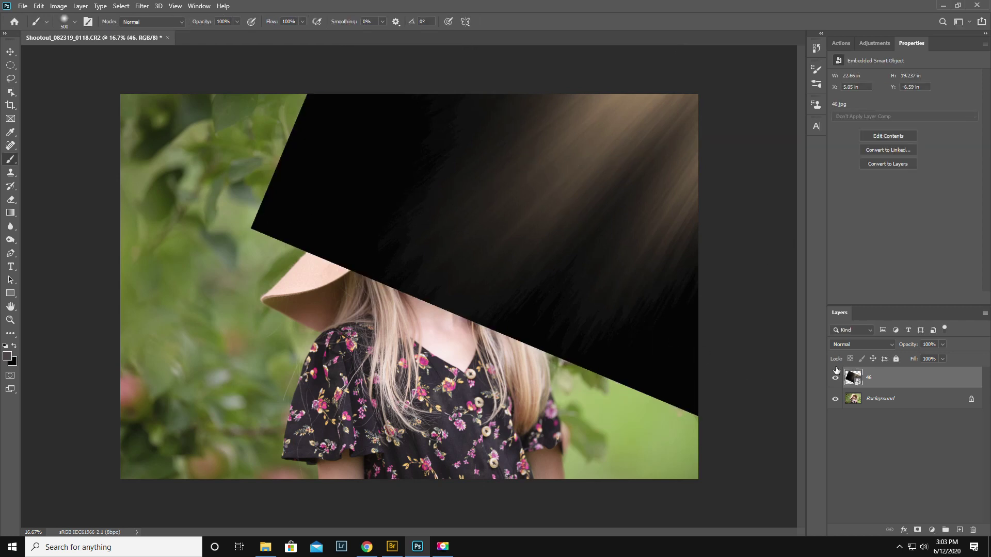
{"action": "left_click", "coordinate": [841, 345]}
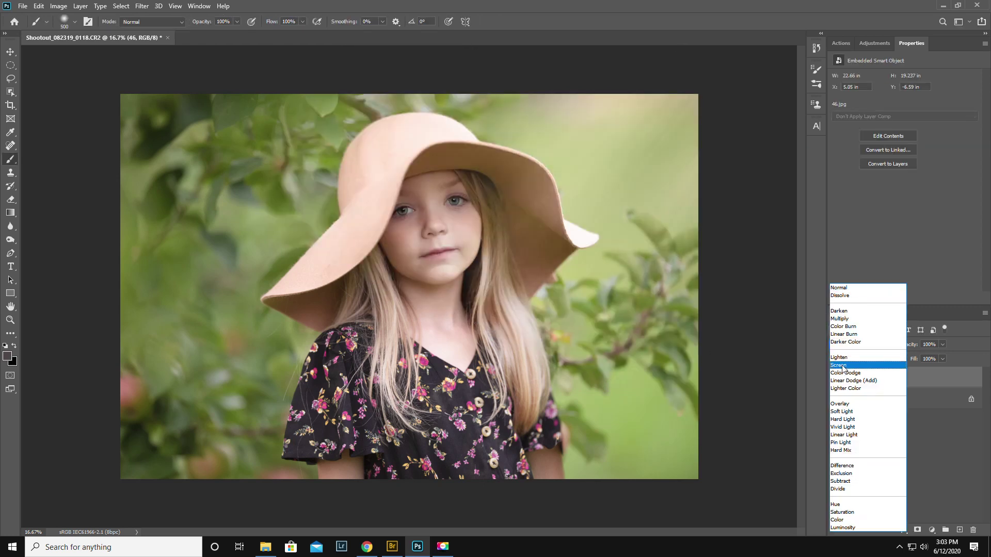
{"action": "left_click", "coordinate": [843, 366]}
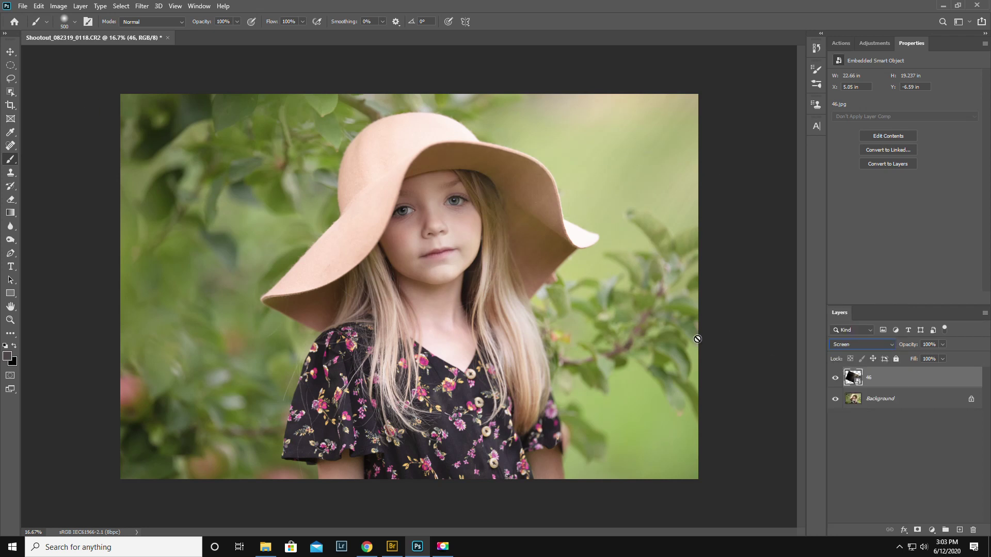
- Delete the layer 46 light overlay
{"action": "key", "text": "Delete"}
{"action": "left_click", "coordinate": [905, 401]}
{"action": "left_click", "coordinate": [905, 381]}
{"action": "key", "text": "Delete"}
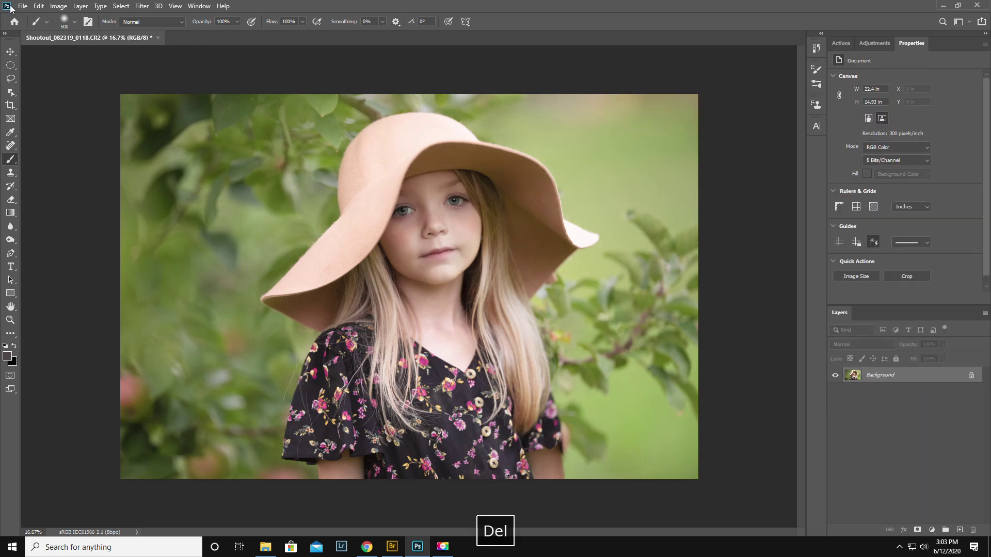
- Place Florabella 1 Sunburst (Screen).jpg from the Florabella Light Overlays folder as an embedded image
{"action": "left_click", "coordinate": [25, 7]}
{"action": "left_click", "coordinate": [80, 210]}
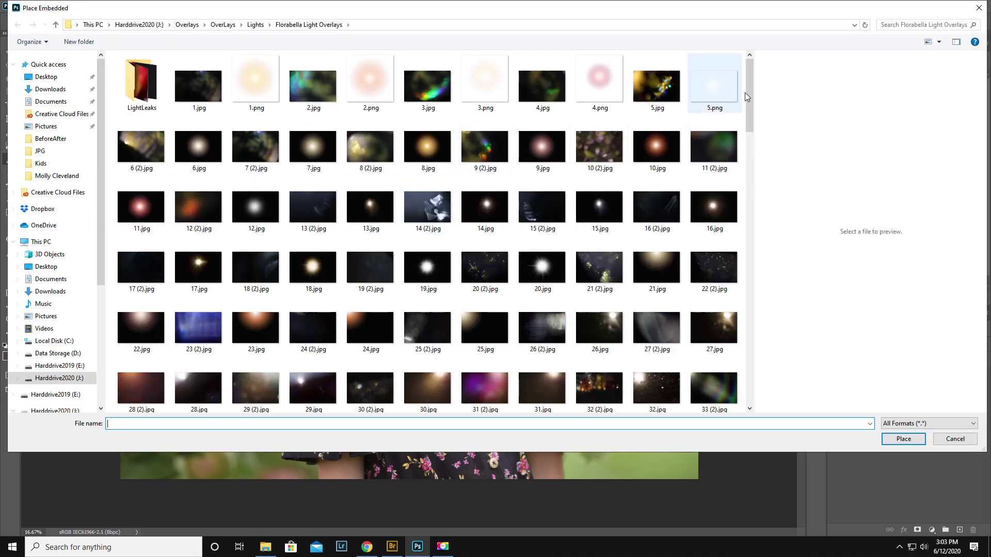
{"action": "left_click_drag", "start_coordinate": [750, 102], "coordinate": [759, 309]}
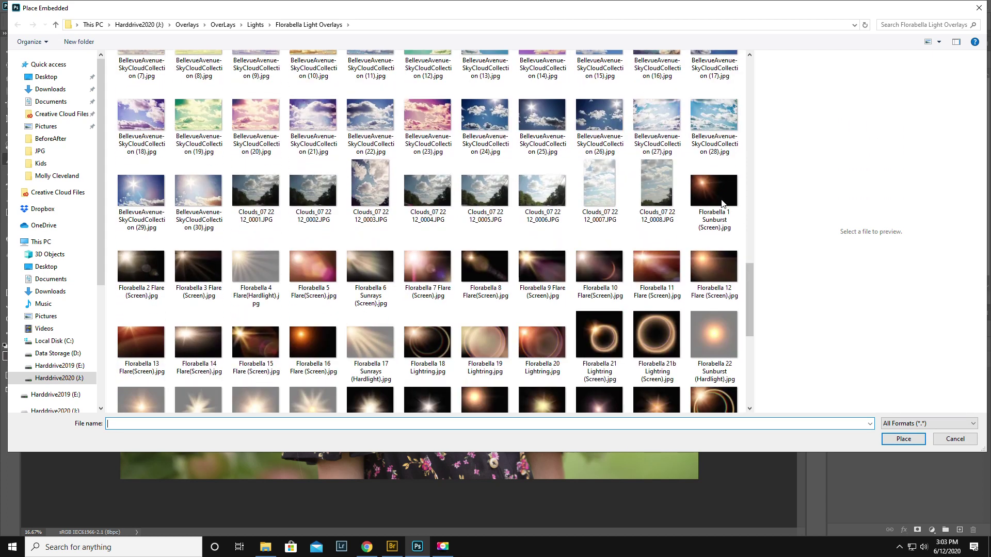
{"action": "left_click", "coordinate": [715, 199]}
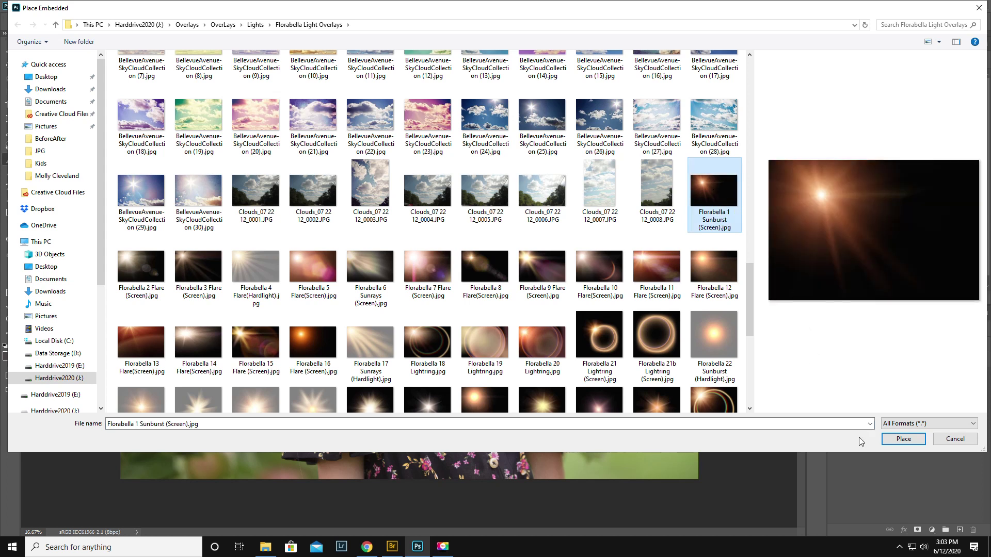
{"action": "left_click", "coordinate": [898, 440]}
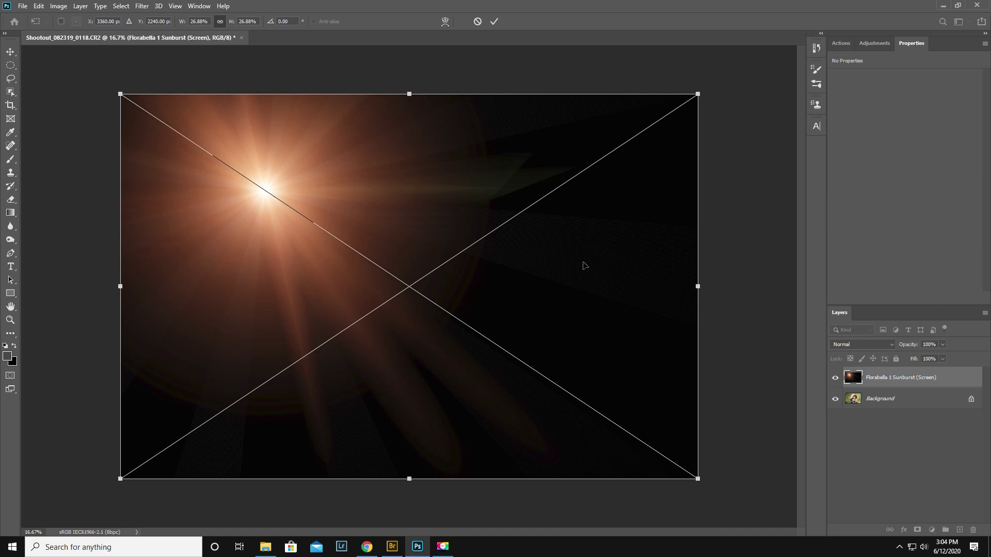
- Rotate the sunburst overlay about 112°, move its glow into the photo's upper-right corner, and set its blend mode to Screen
{"action": "left_click_drag", "start_coordinate": [770, 386], "coordinate": [348, 372]}
{"action": "left_click_drag", "start_coordinate": [507, 322], "coordinate": [612, 261]}
{"action": "key", "text": "Return"}
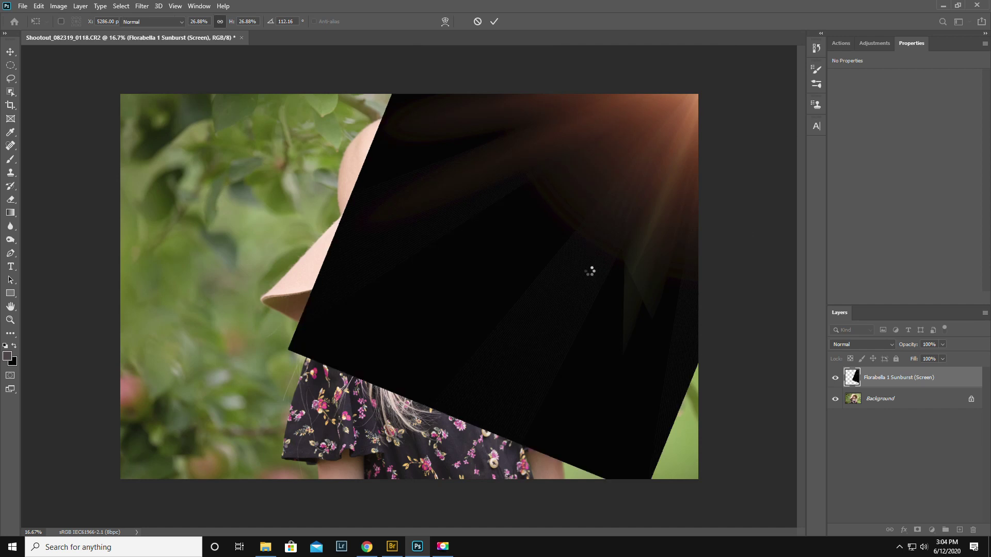
{"action": "key", "text": "b"}
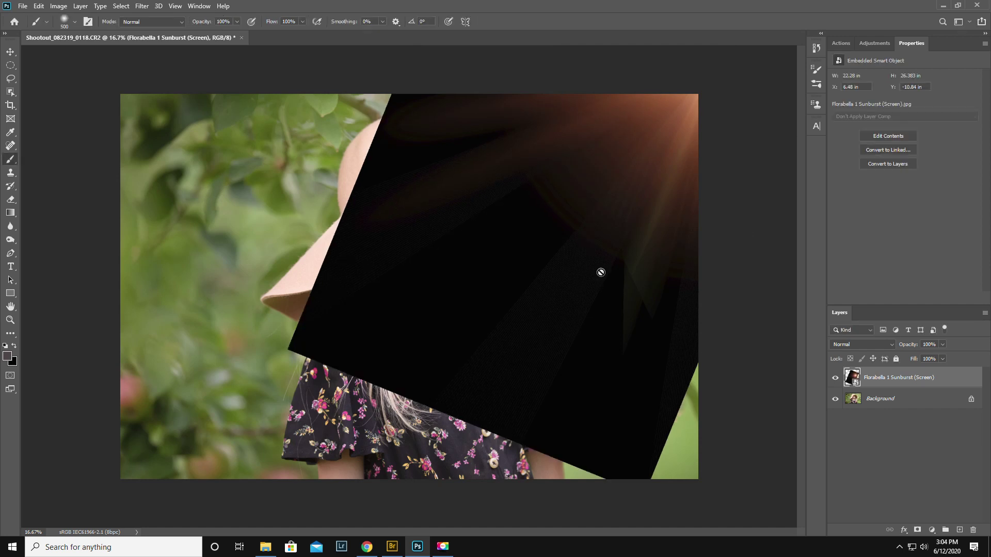
{"action": "left_click", "coordinate": [853, 344]}
{"action": "left_click", "coordinate": [847, 366]}
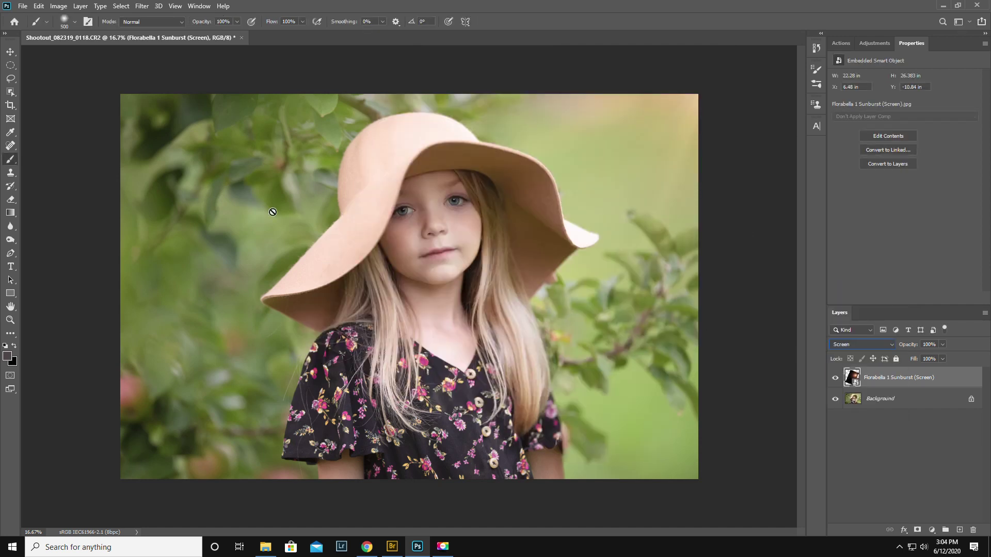
- Enlarge the sunburst overlay to about 36.5%, turn it to about 109°, and reposition its glow in the photo's upper-right corner
{"action": "left_click", "coordinate": [10, 51]}
{"action": "left_click_drag", "start_coordinate": [514, 282], "coordinate": [499, 300]}
{"action": "left_click_drag", "start_coordinate": [272, 177], "coordinate": [313, 176]}
{"action": "left_click_drag", "start_coordinate": [371, 120], "coordinate": [242, 72]}
{"action": "left_click_drag", "start_coordinate": [552, 243], "coordinate": [575, 328]}
{"action": "key", "text": "Return"}
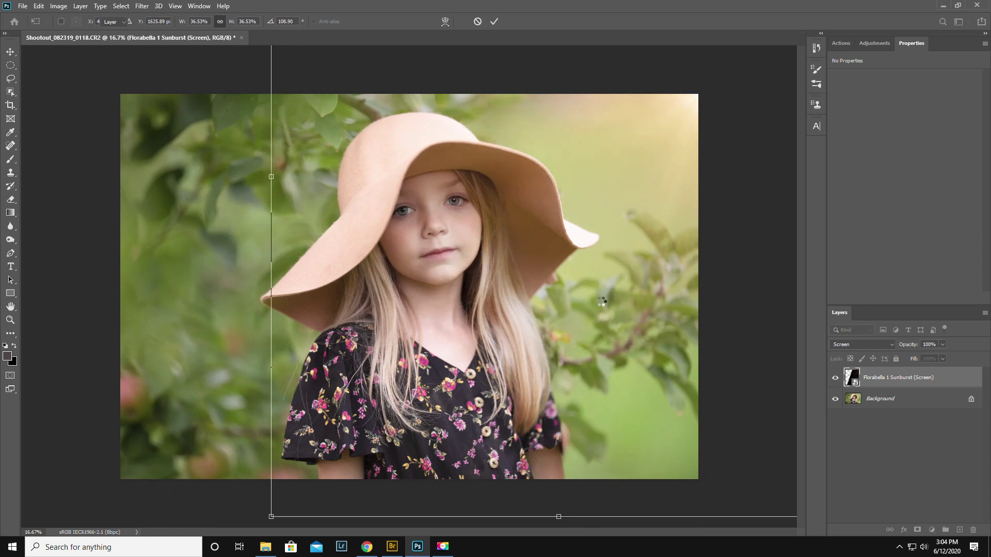
- Compare the photo with the sunburst layer hidden and shown, and flatten the image with the sunburst visible
{"action": "left_click", "coordinate": [9, 321]}
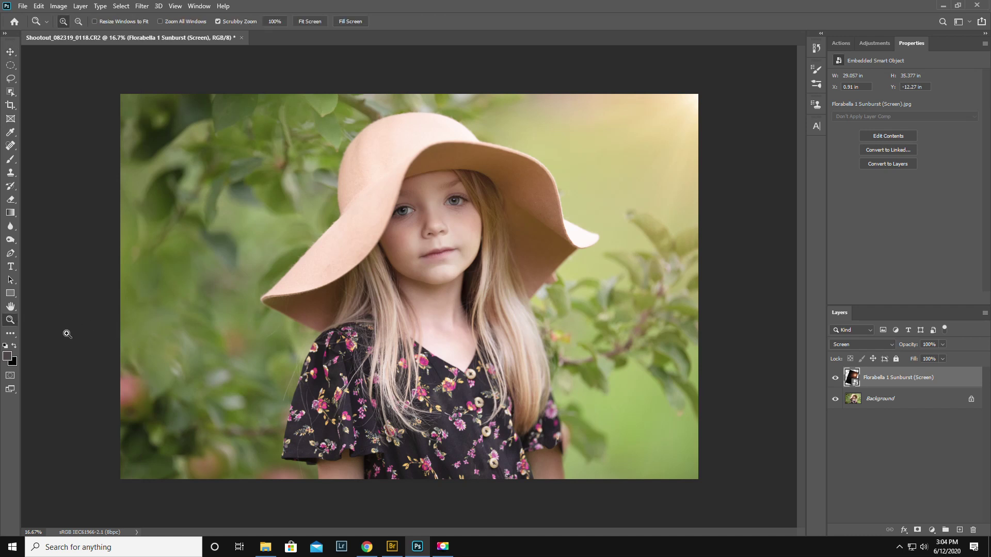
{"action": "left_click", "coordinate": [835, 378]}
{"action": "left_click", "coordinate": [837, 378]}
{"action": "left_click", "coordinate": [837, 379]}
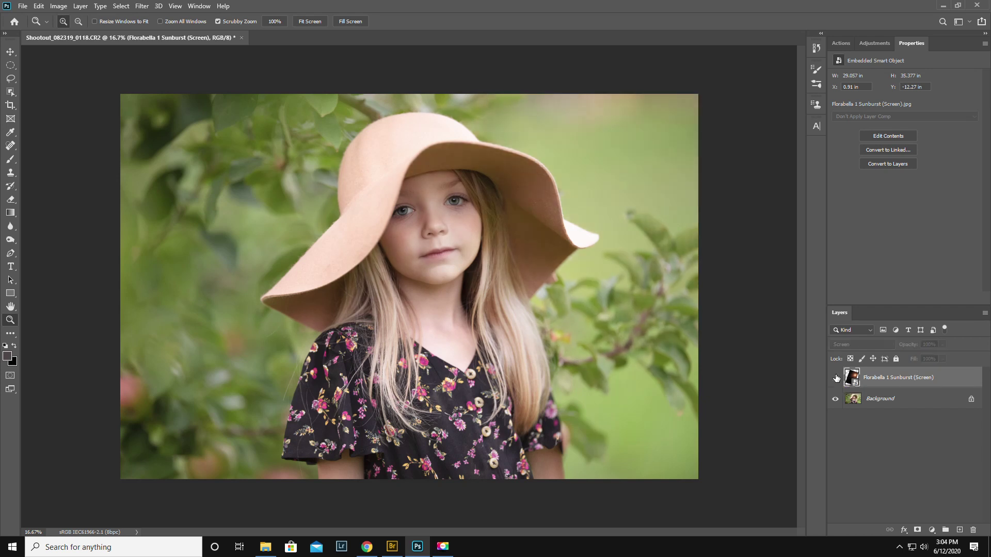
{"action": "left_click", "coordinate": [837, 379]}
{"action": "left_click", "coordinate": [837, 378]}
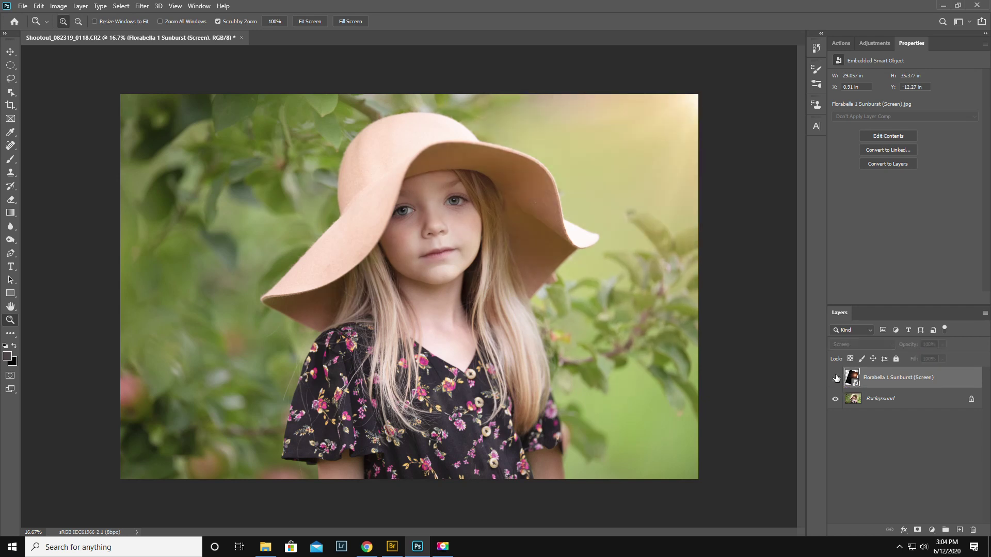
{"action": "left_click", "coordinate": [837, 378]}
{"action": "left_click", "coordinate": [985, 314]}
{"action": "left_click", "coordinate": [913, 479]}
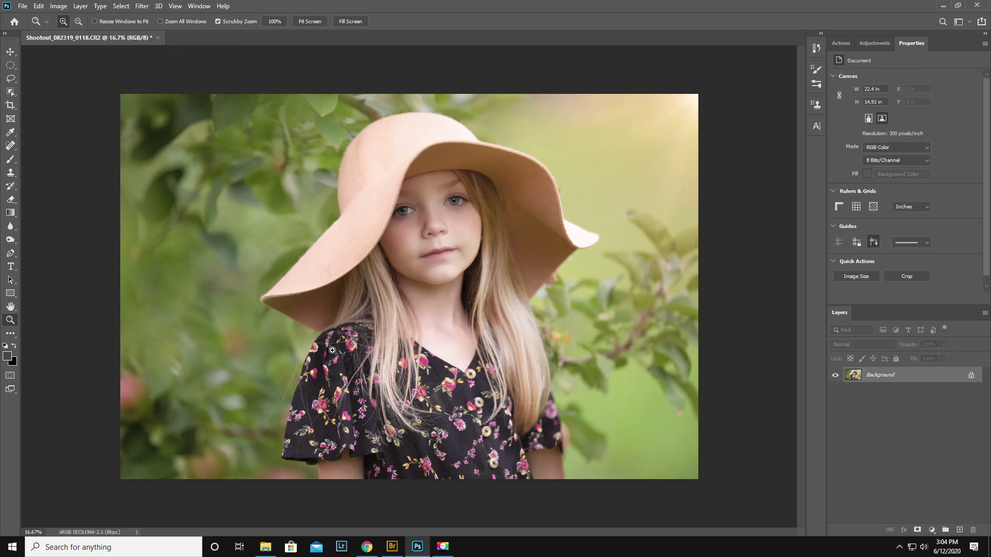
- Remove the stray hairs in the background beside the sleeve and below the hat brim with a 45 px Spot Healing Brush
{"action": "left_click", "coordinate": [12, 149]}
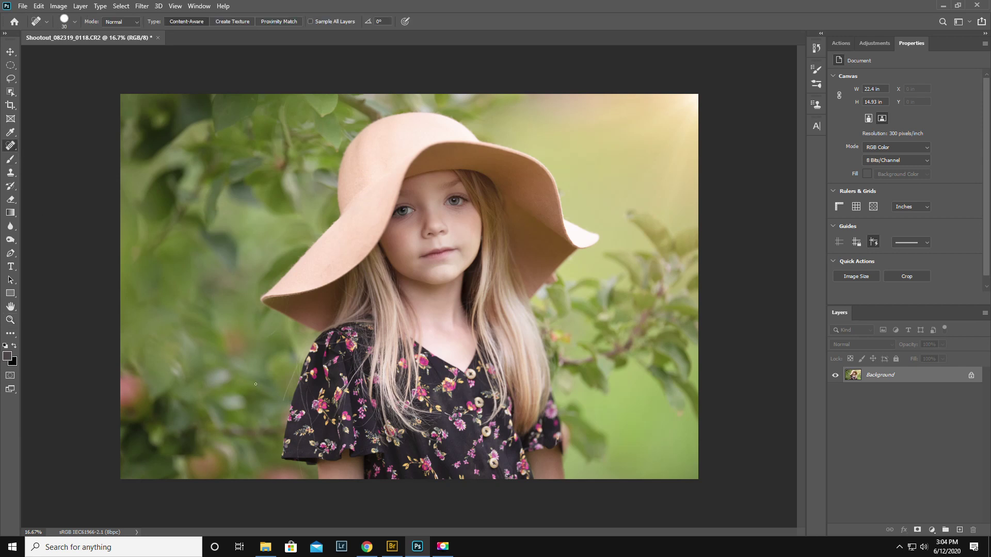
{"action": "key", "text": "bracketright"}
{"action": "left_click_drag", "start_coordinate": [283, 400], "coordinate": [295, 365]}
{"action": "left_click_drag", "start_coordinate": [282, 323], "coordinate": [284, 319]}
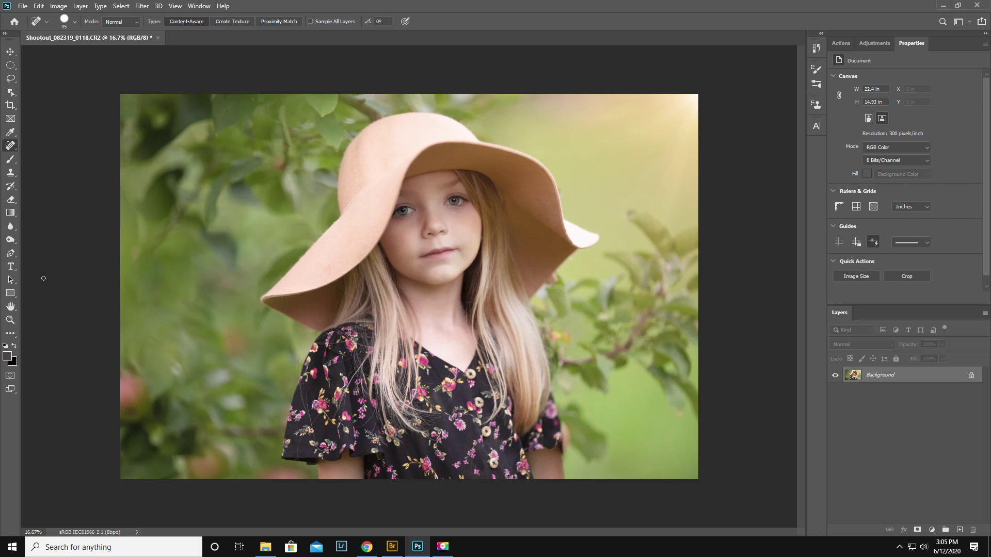